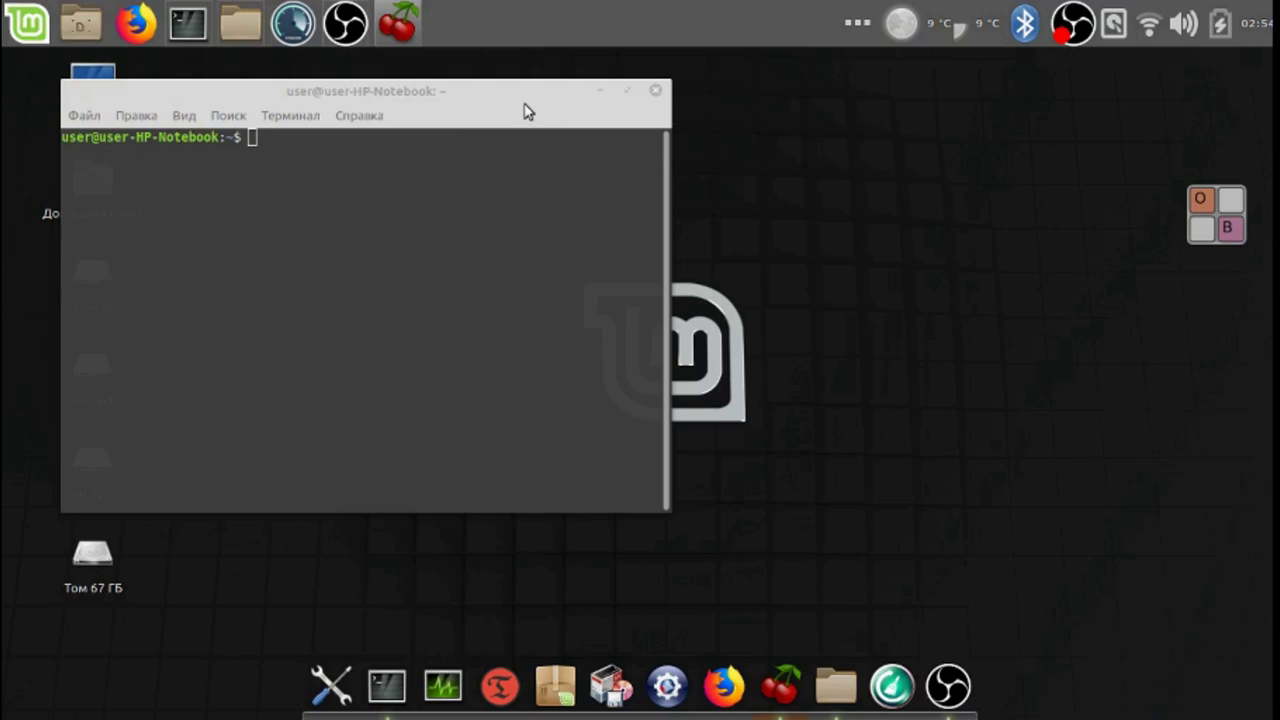
Switch to CherryTree and copy the full wget command under "1) Download Links" in the Conky Manager note.
{"action": "mouse_move", "coordinate": [405, 30]}
{"action": "left_click", "coordinate": [781, 686]}
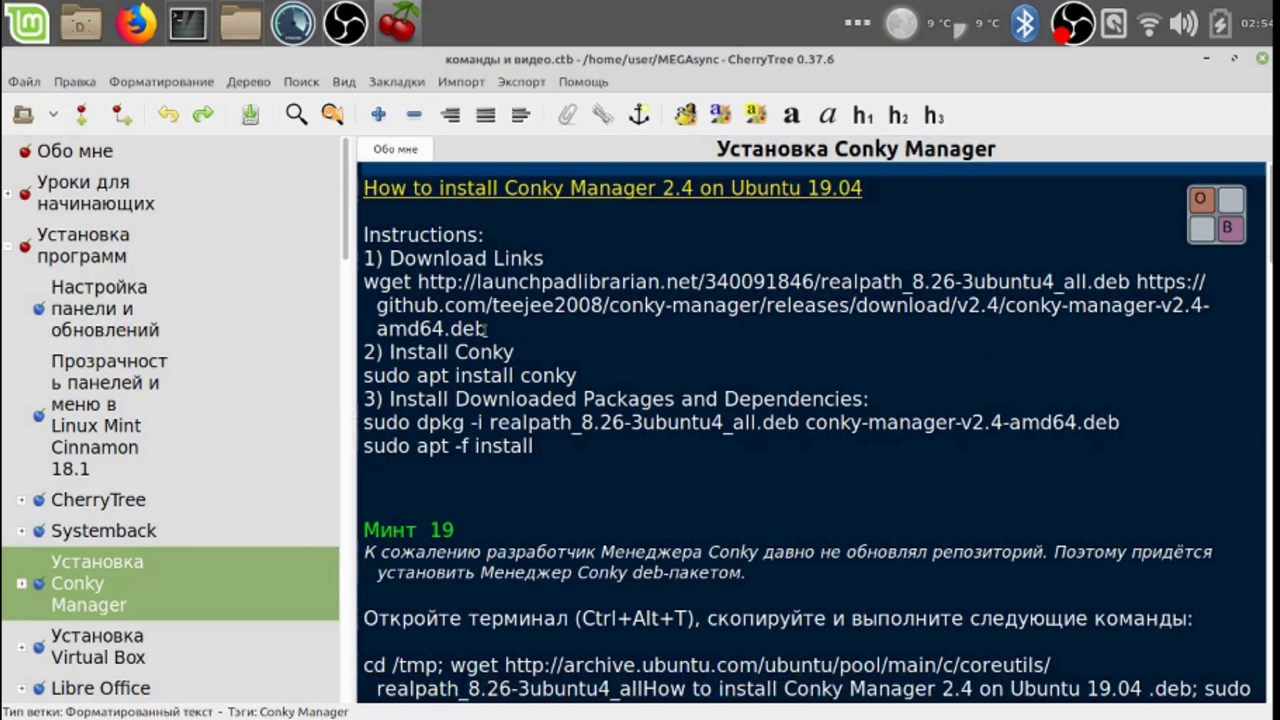
{"action": "left_click_drag", "start_coordinate": [485, 328], "coordinate": [367, 288]}
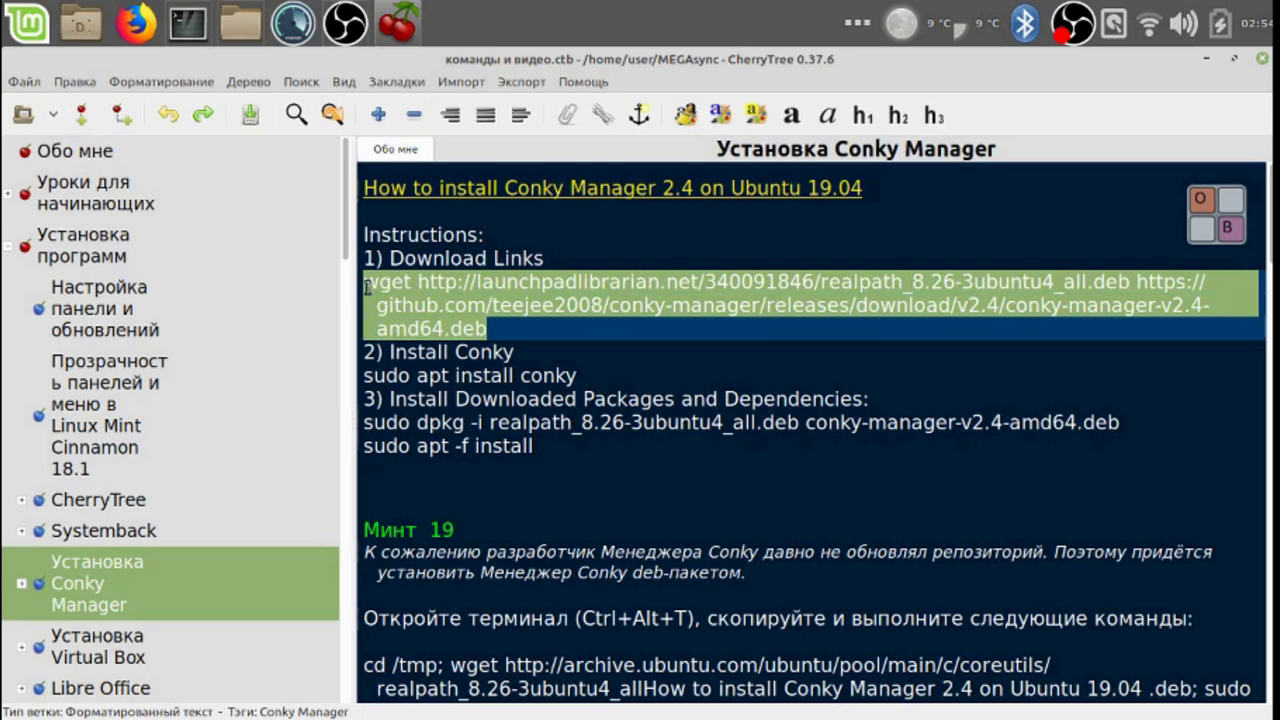
{"action": "right_click", "coordinate": [432, 306]}
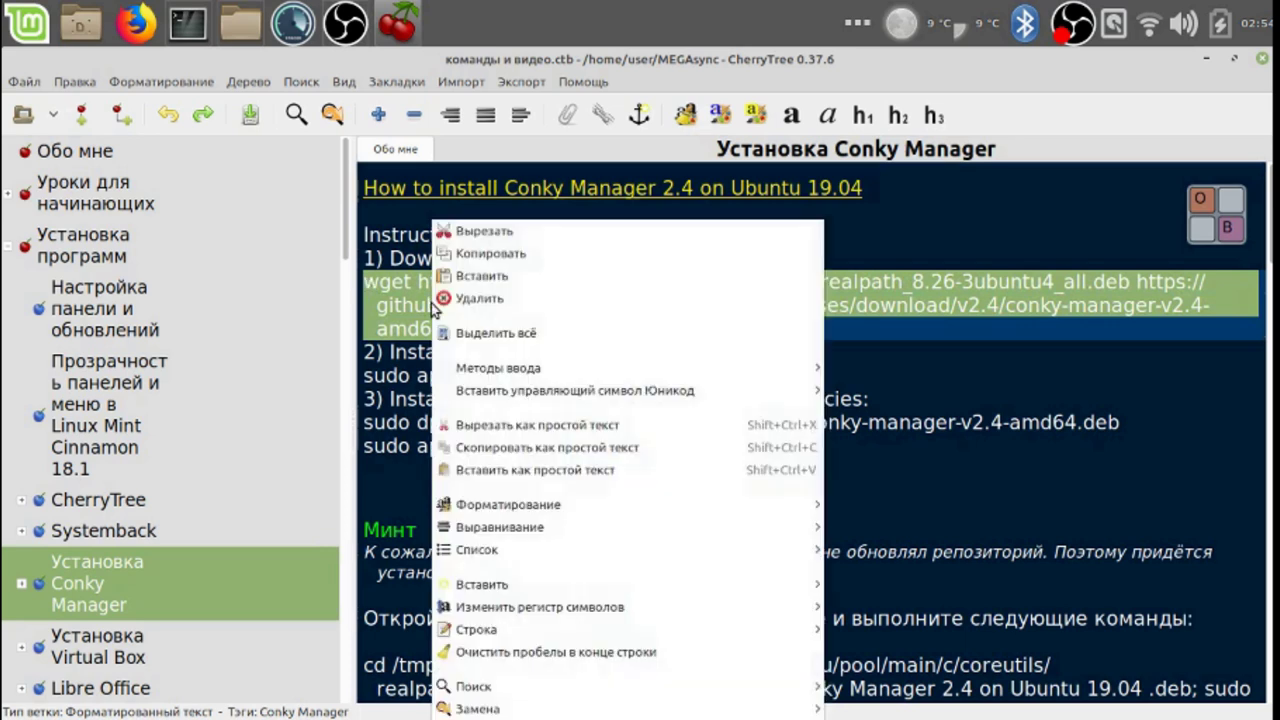
{"action": "left_click", "coordinate": [518, 255]}
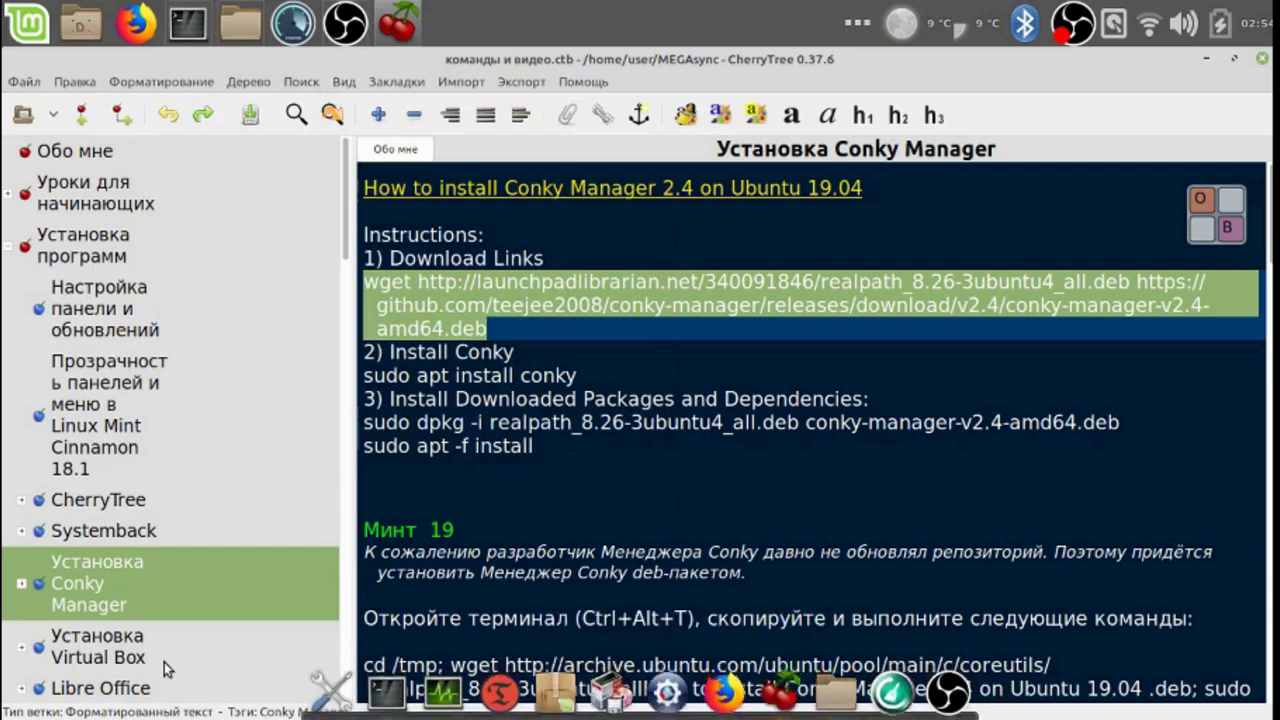
Switch to the terminal and run the copied wget command to download realpath_8.26-3ubuntu4_all.deb and conky-manager-v2.4-amd64.deb.
{"action": "left_click", "coordinate": [380, 688]}
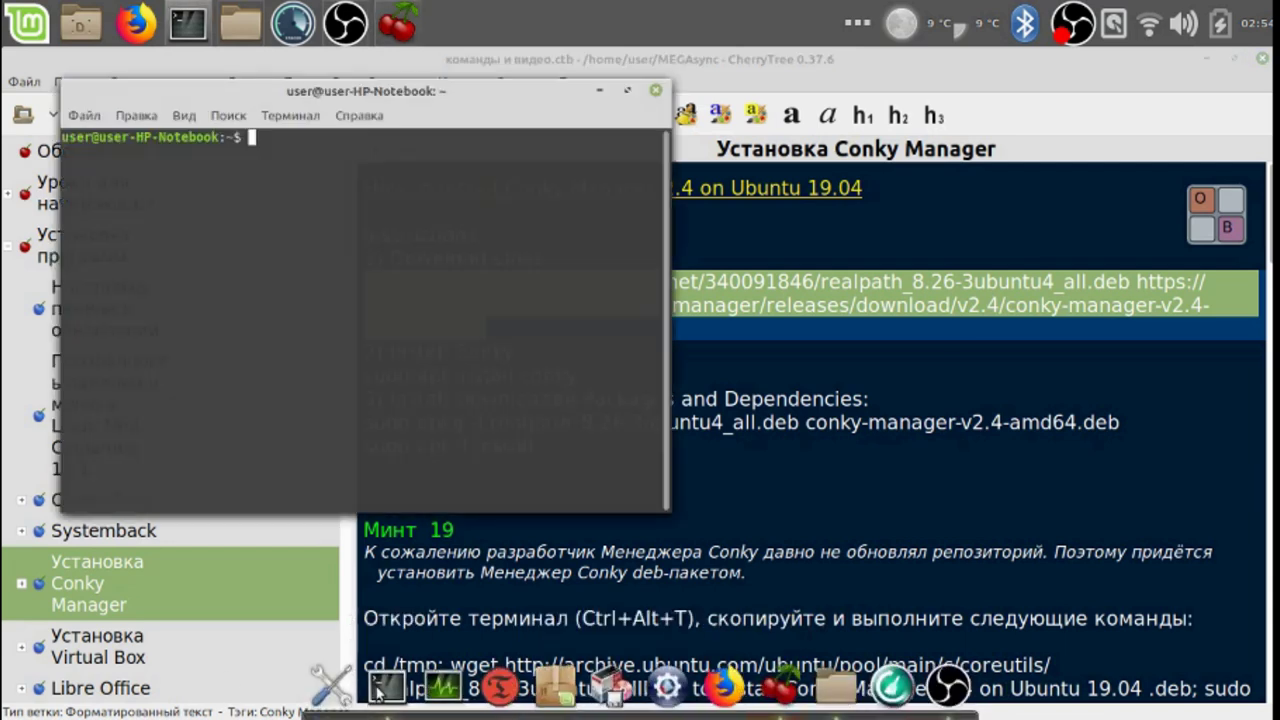
{"action": "right_click", "coordinate": [337, 384]}
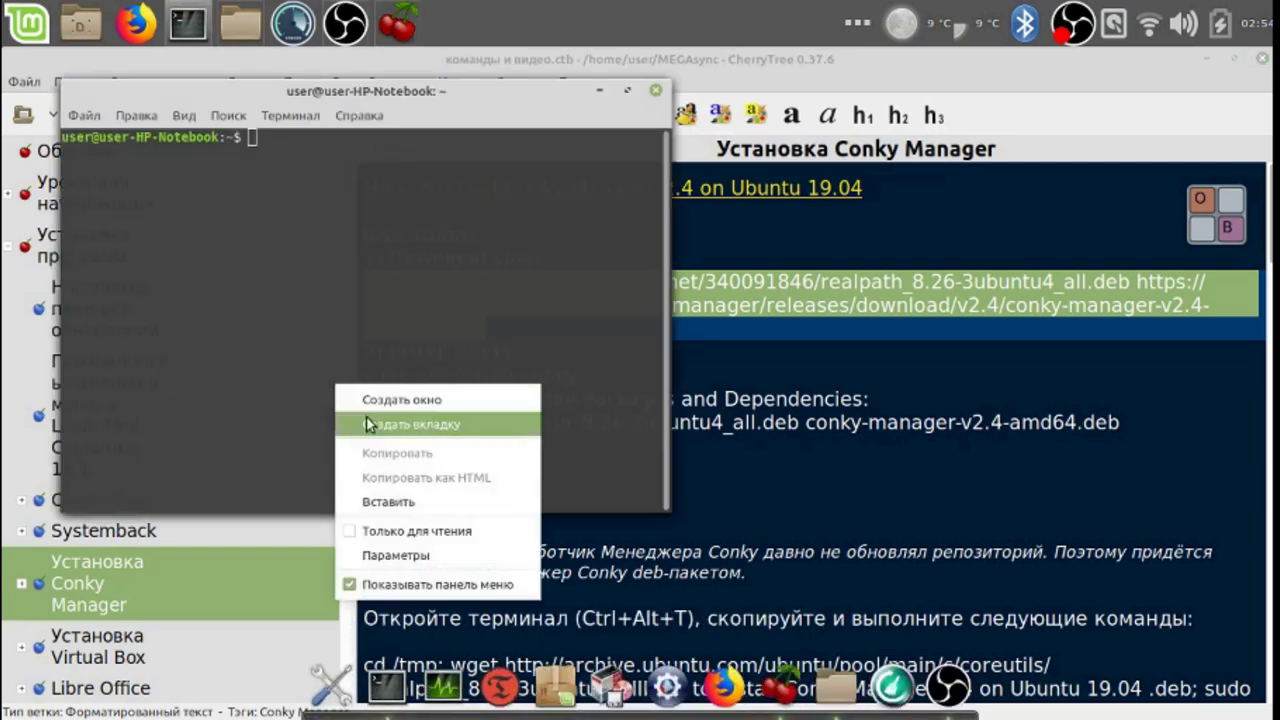
{"action": "left_click", "coordinate": [412, 501]}
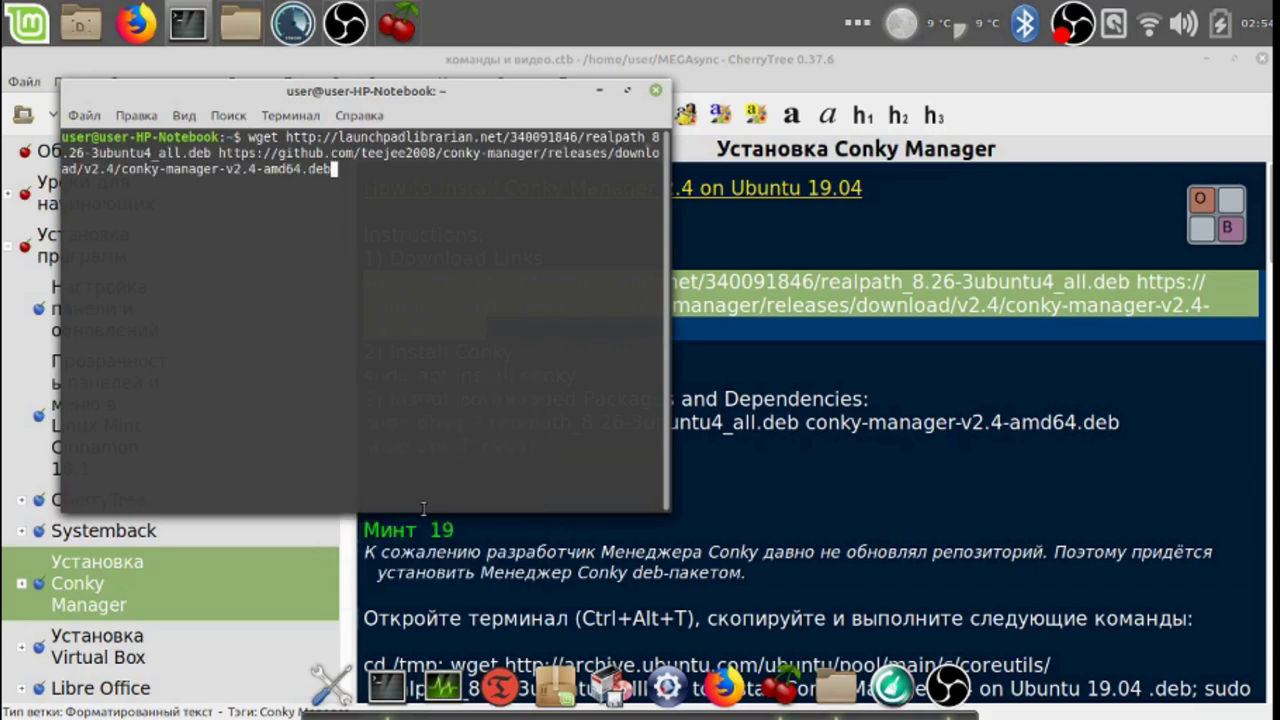
{"action": "left_click", "coordinate": [1228, 218]}
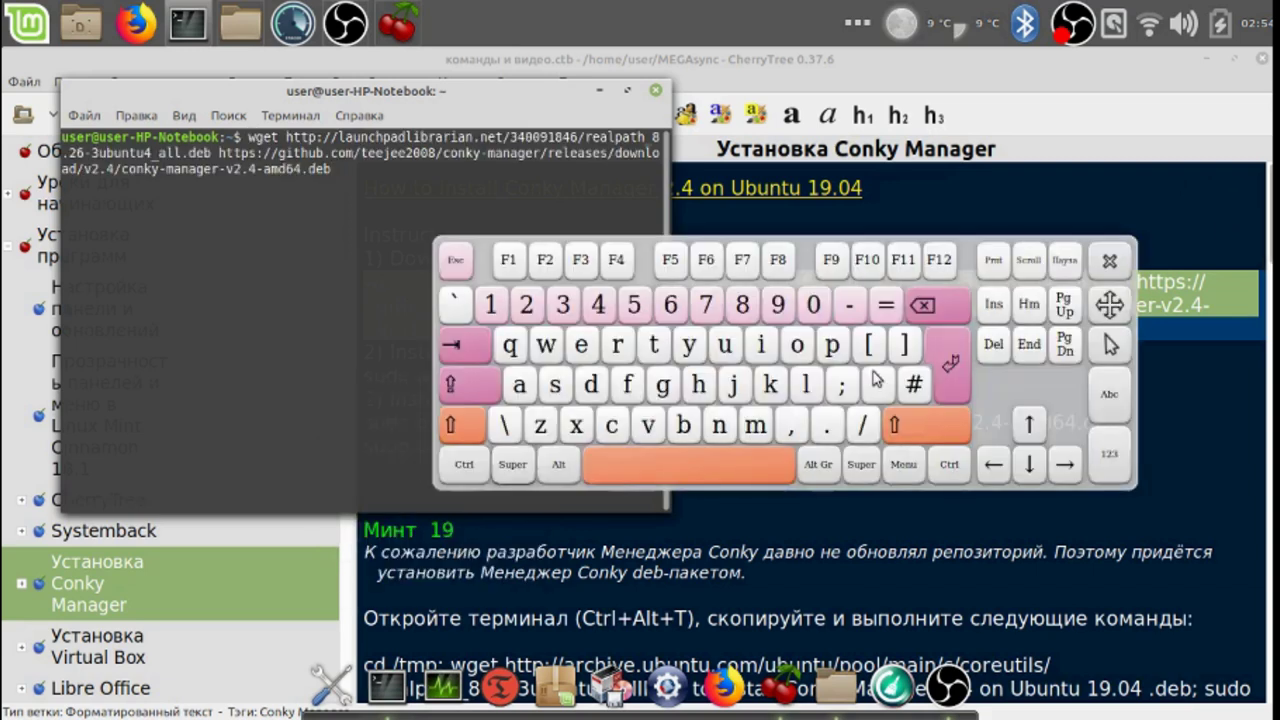
{"action": "left_click", "coordinate": [951, 375]}
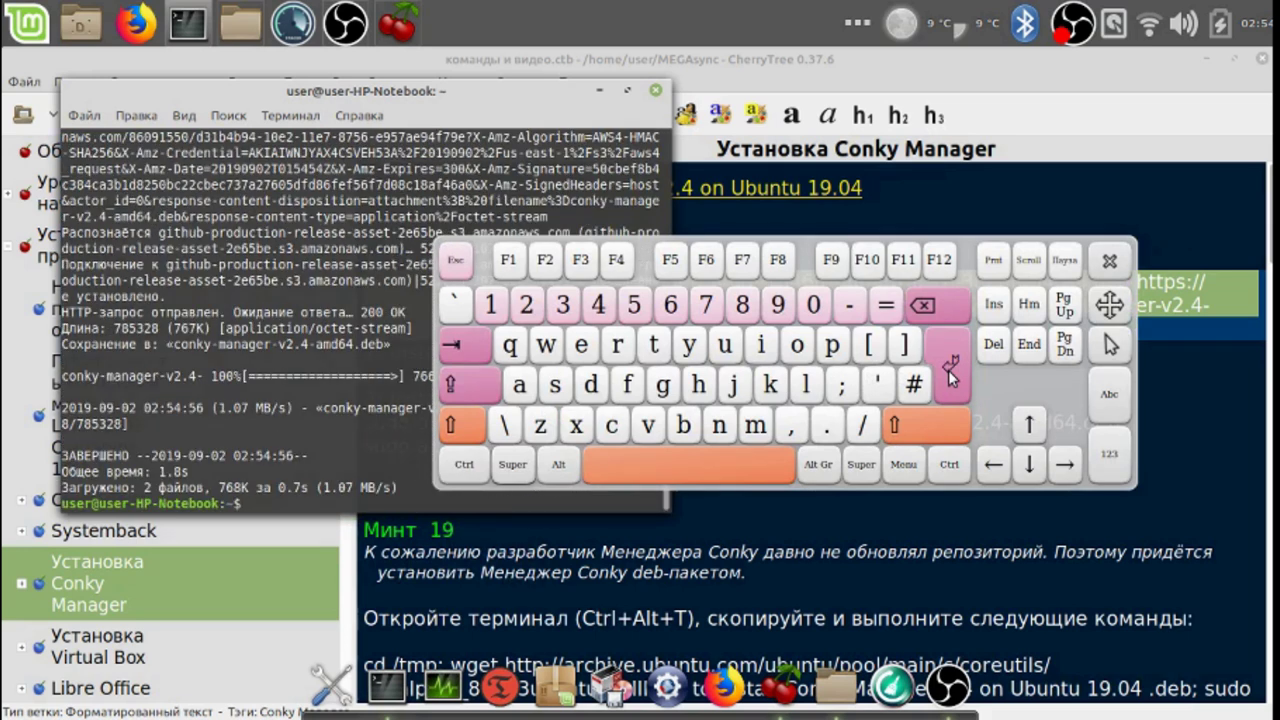
Return to the CherryTree note, hide the on-screen keyboard, and copy the command "sudo apt install conky".
{"action": "left_click", "coordinate": [1103, 122]}
{"action": "left_click", "coordinate": [1109, 261]}
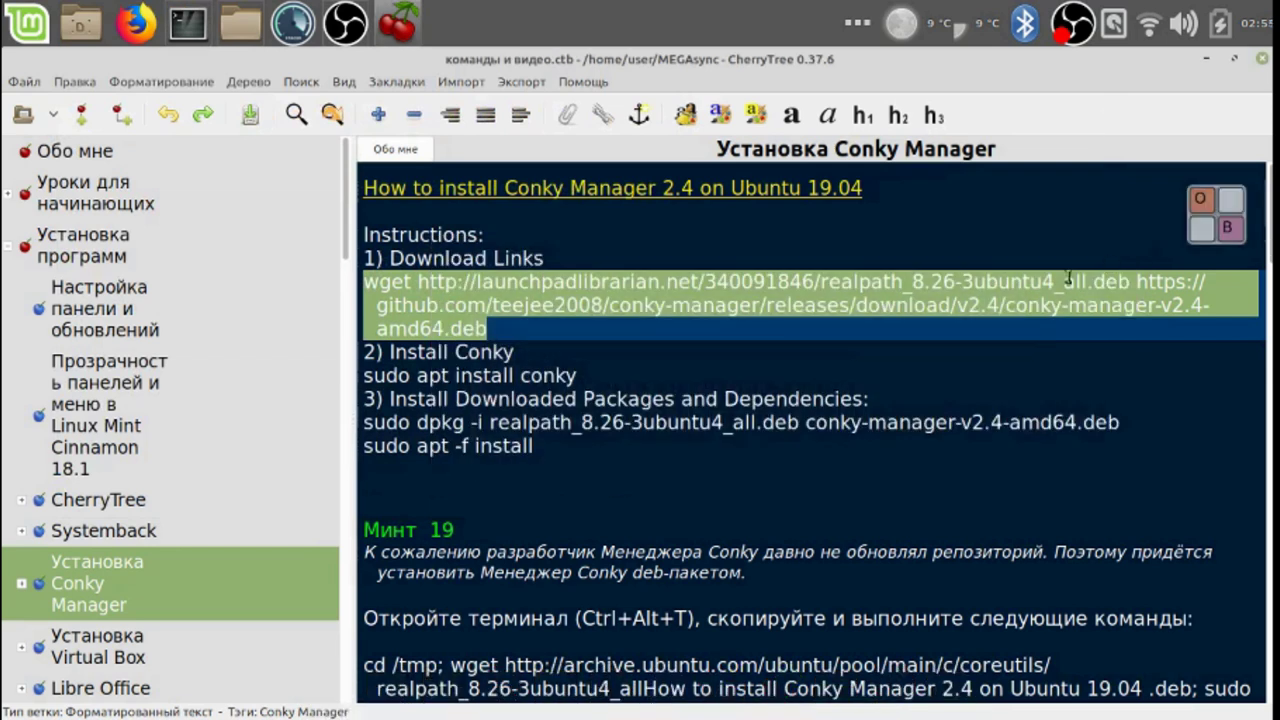
{"action": "triple_click", "coordinate": [581, 374]}
{"action": "left_click_drag", "start_coordinate": [579, 375], "coordinate": [364, 381]}
{"action": "key", "text": "cmd+c"}
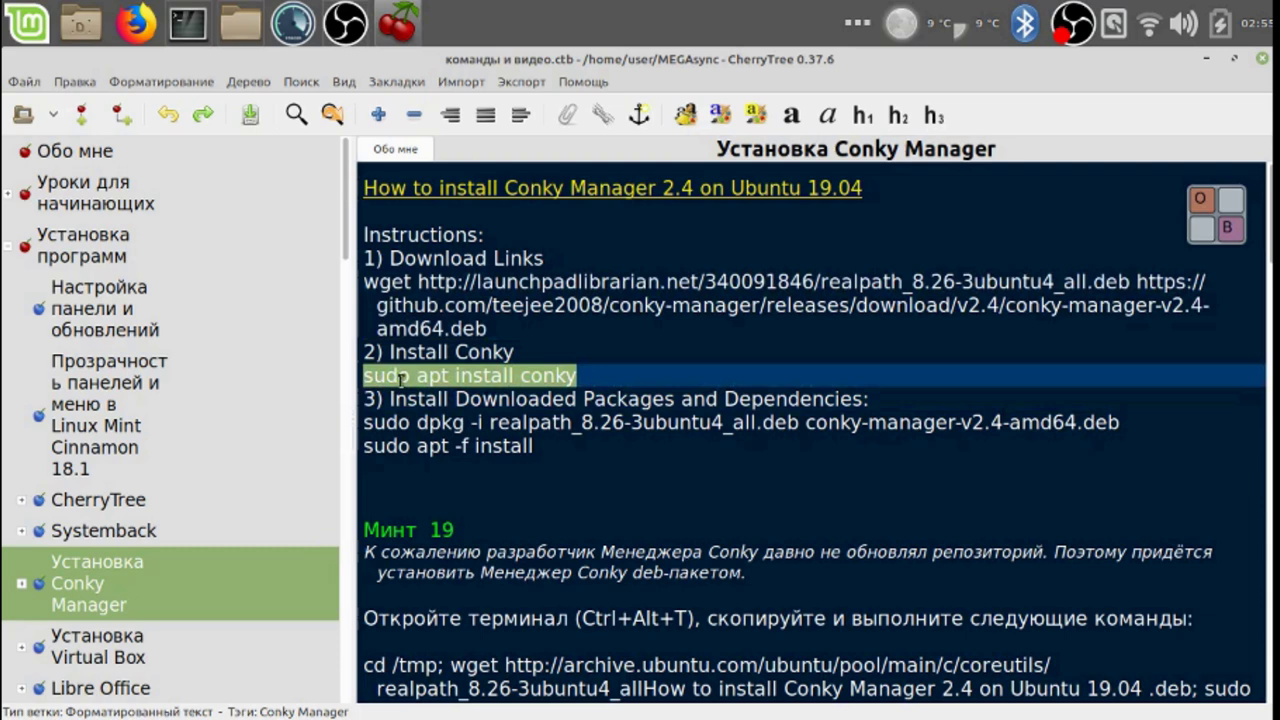
{"action": "right_click", "coordinate": [399, 375]}
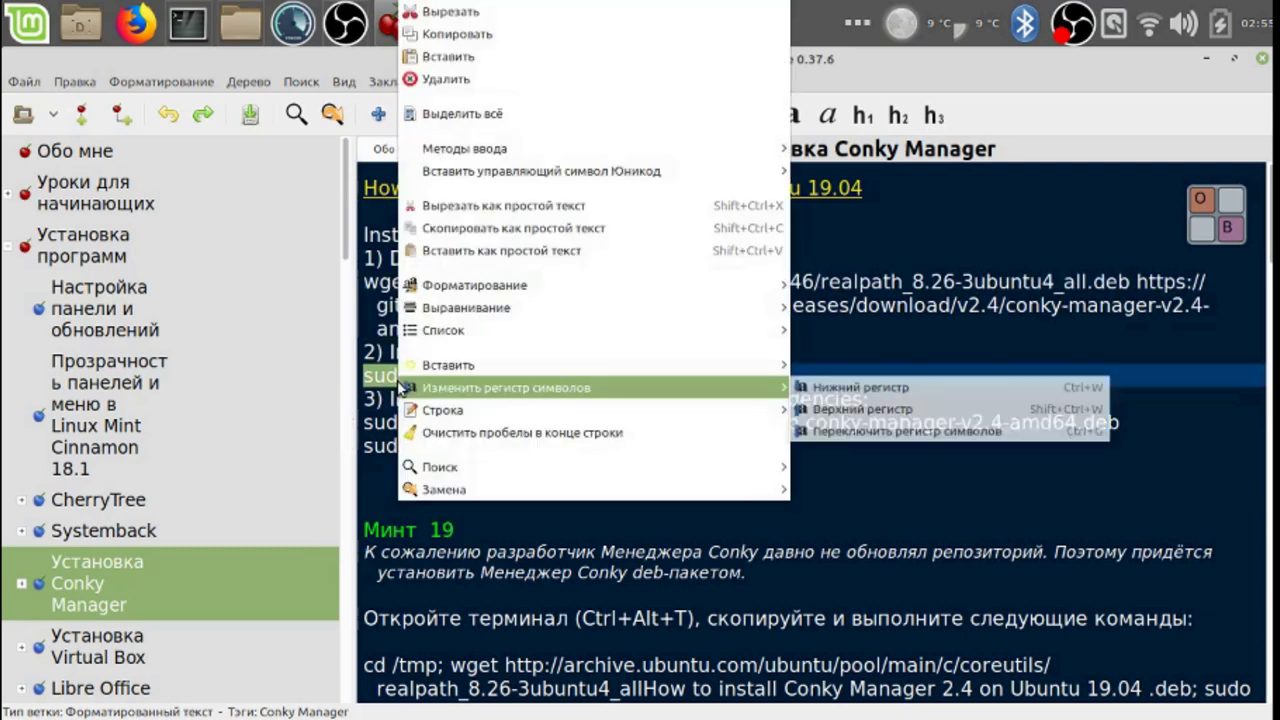
{"action": "left_click", "coordinate": [493, 33]}
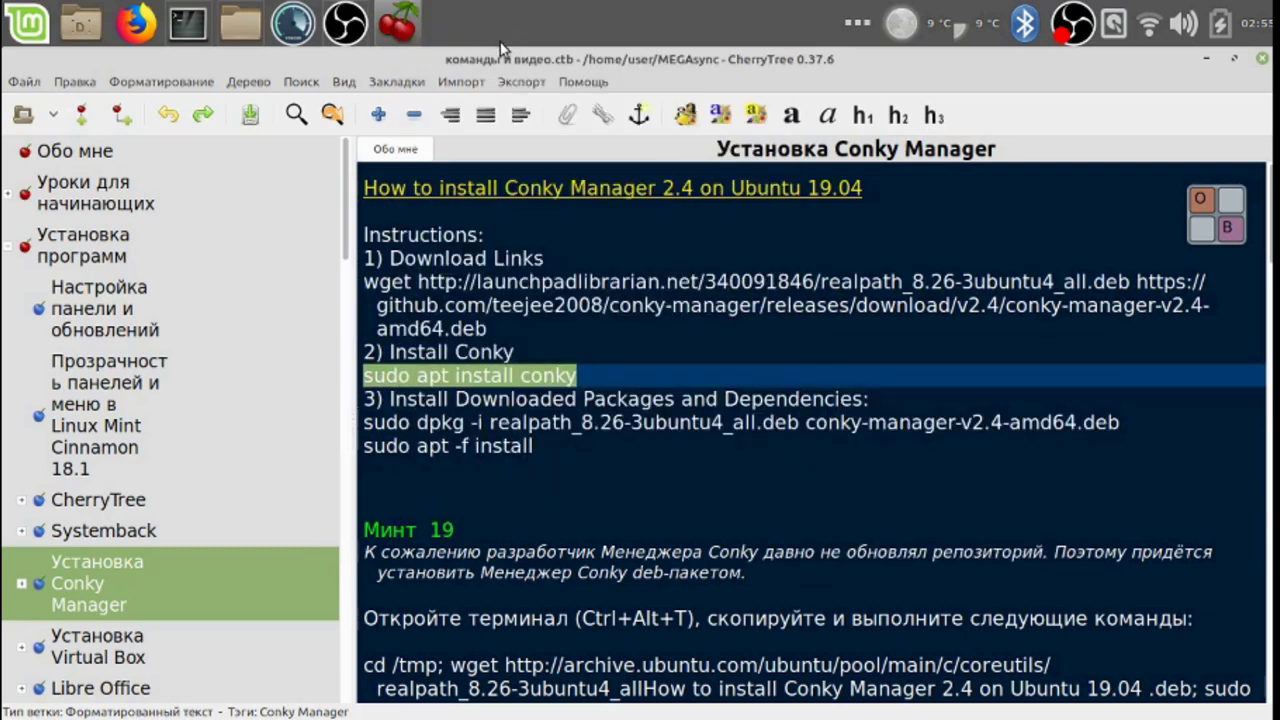
Switch to the terminal, paste "sudo apt install conky" at the prompt, and run it.
{"action": "mouse_move", "coordinate": [612, 712]}
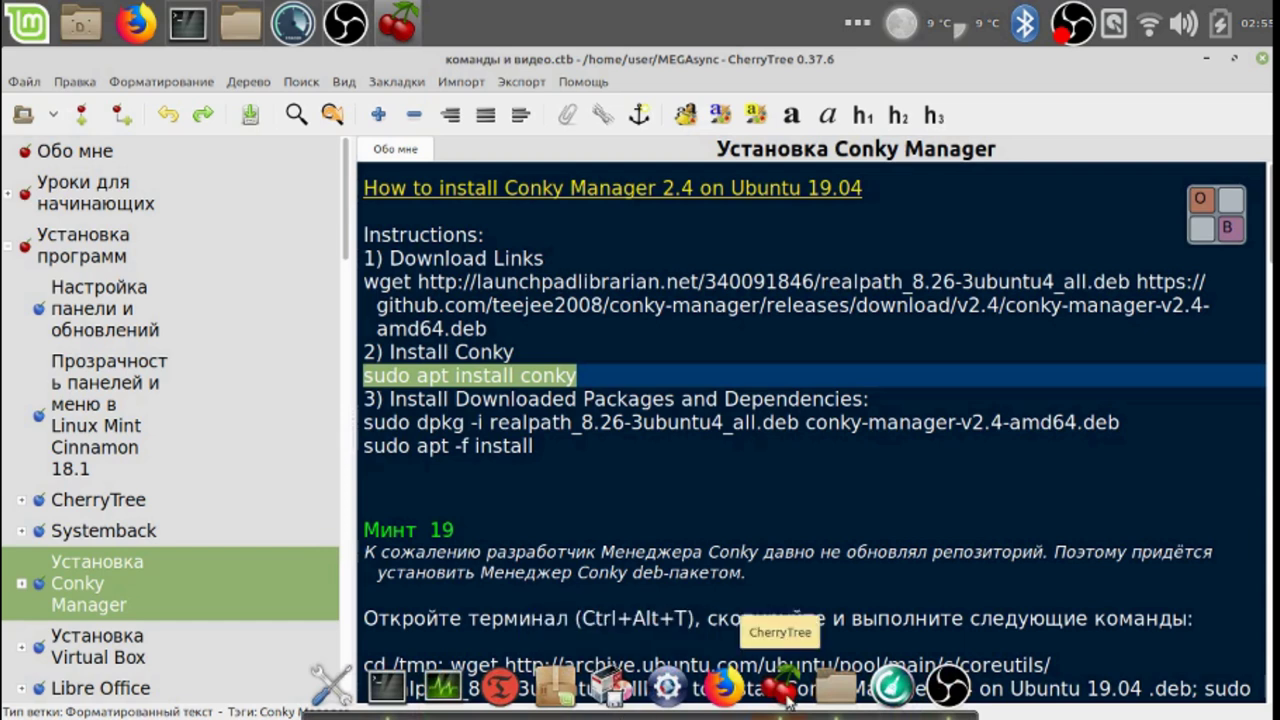
{"action": "left_click", "coordinate": [390, 687]}
{"action": "right_click", "coordinate": [434, 480]}
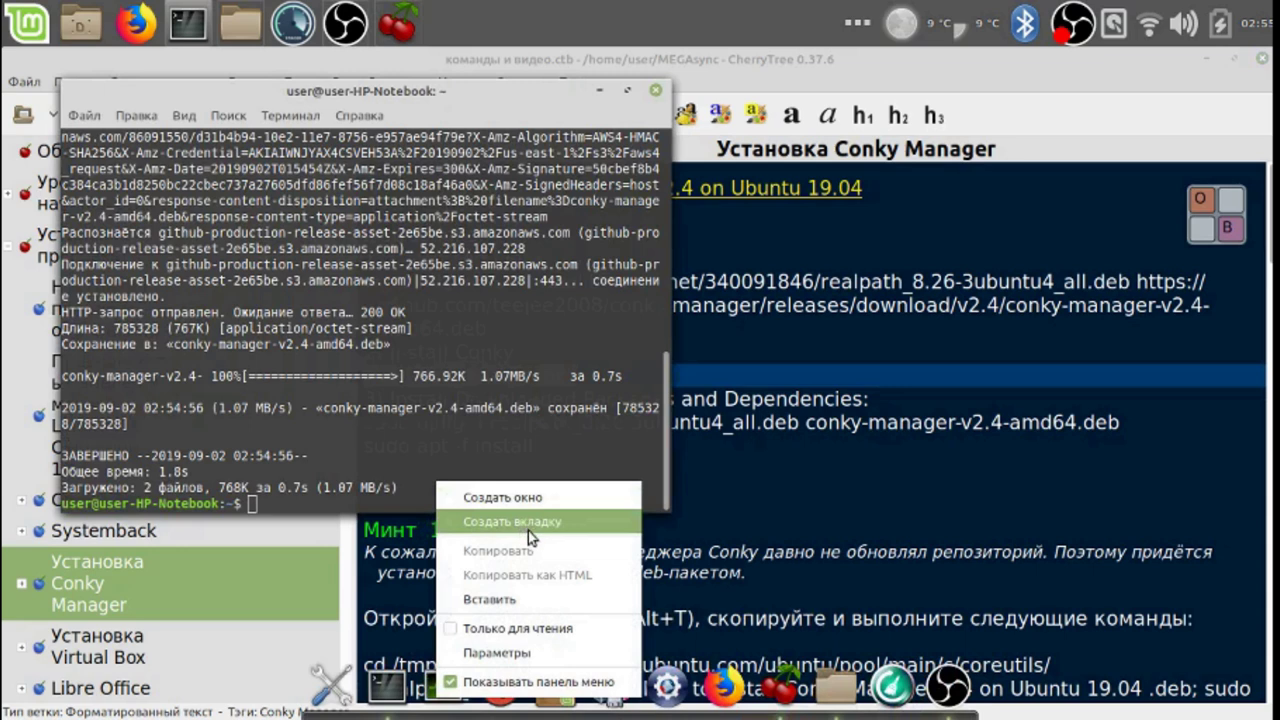
{"action": "left_click", "coordinate": [521, 598]}
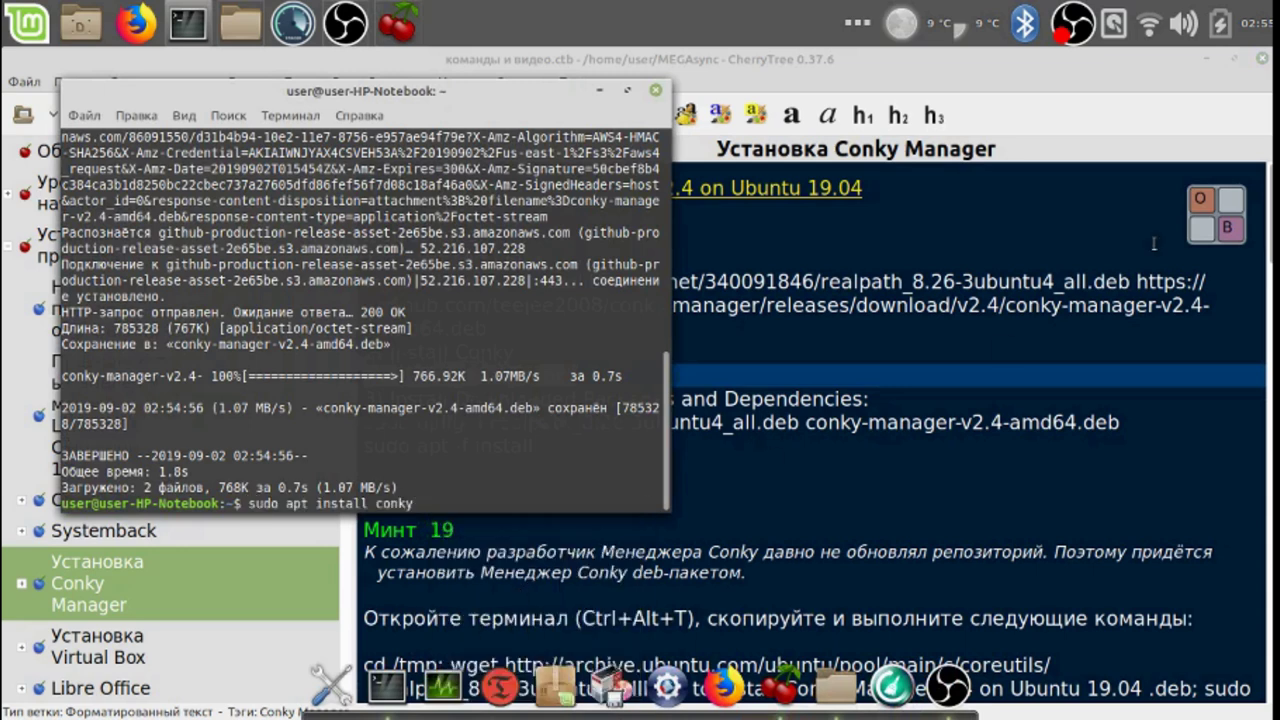
{"action": "left_click", "coordinate": [1226, 222]}
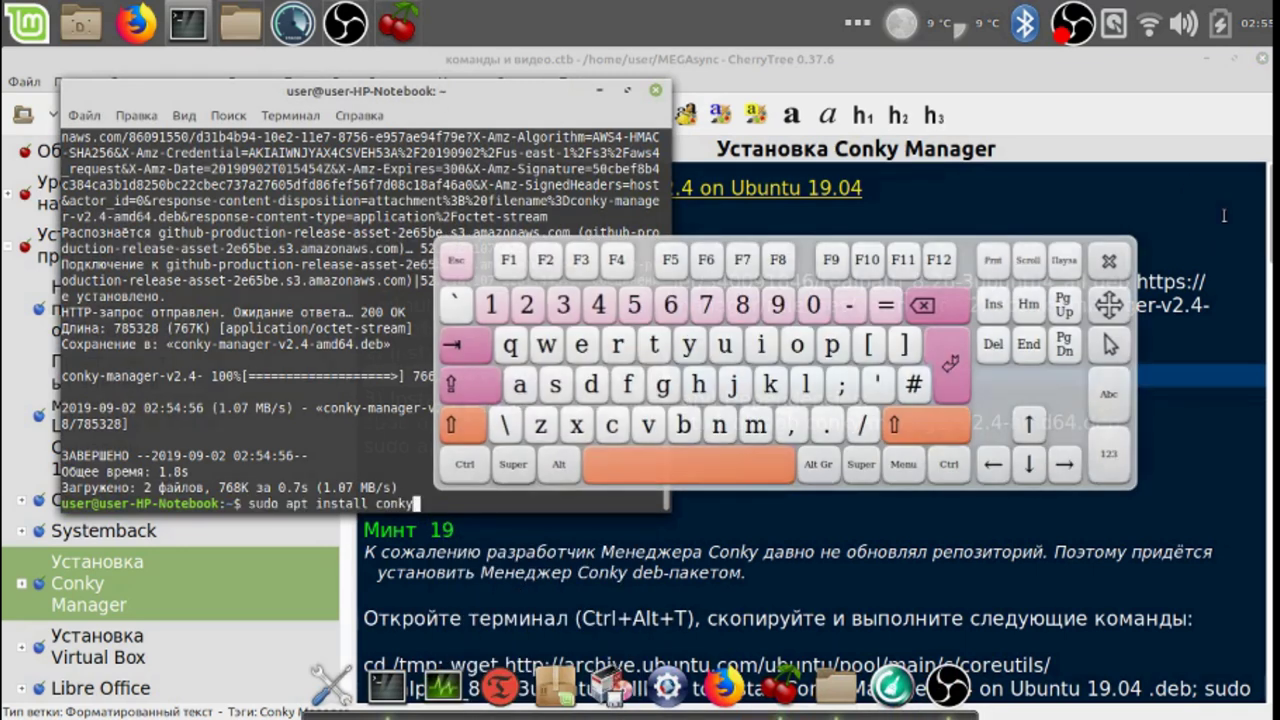
{"action": "left_click", "coordinate": [950, 361]}
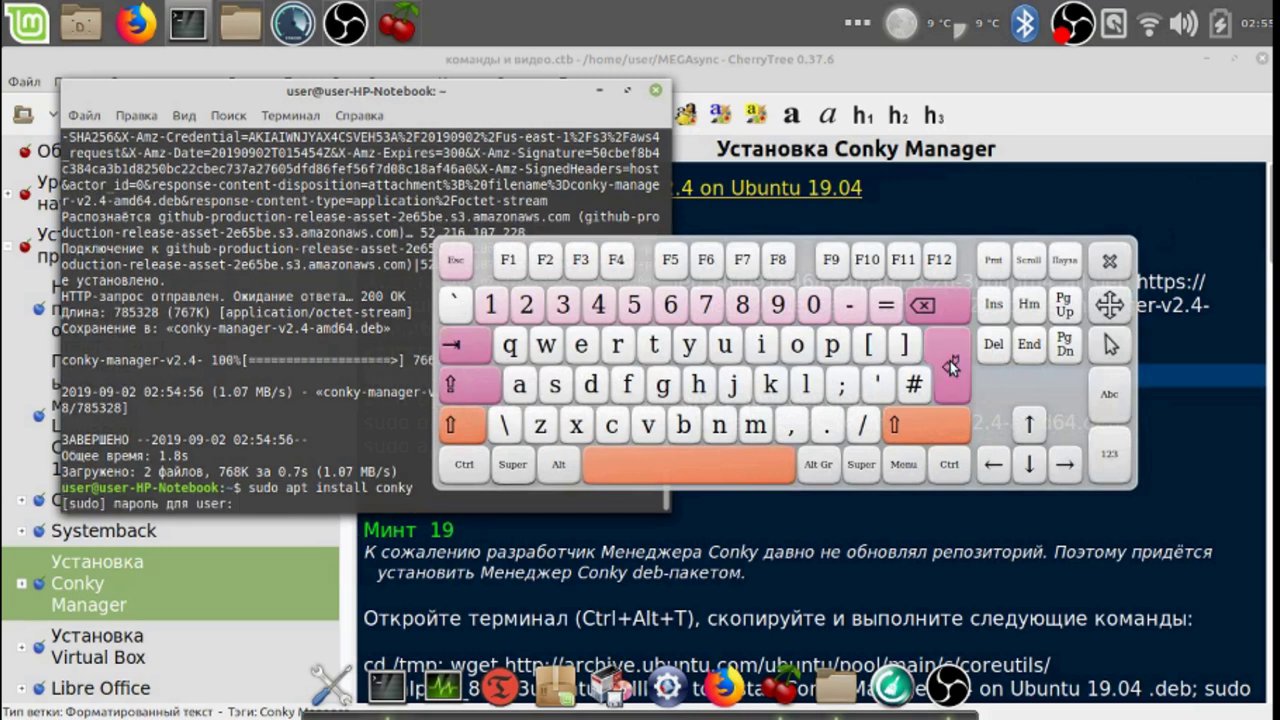
Enter the sudo password, agree to continue installing the conky packages, and hide the on-screen keyboard.
{"action": "left_click", "coordinate": [498, 310]}
{"action": "left_click", "coordinate": [952, 366]}
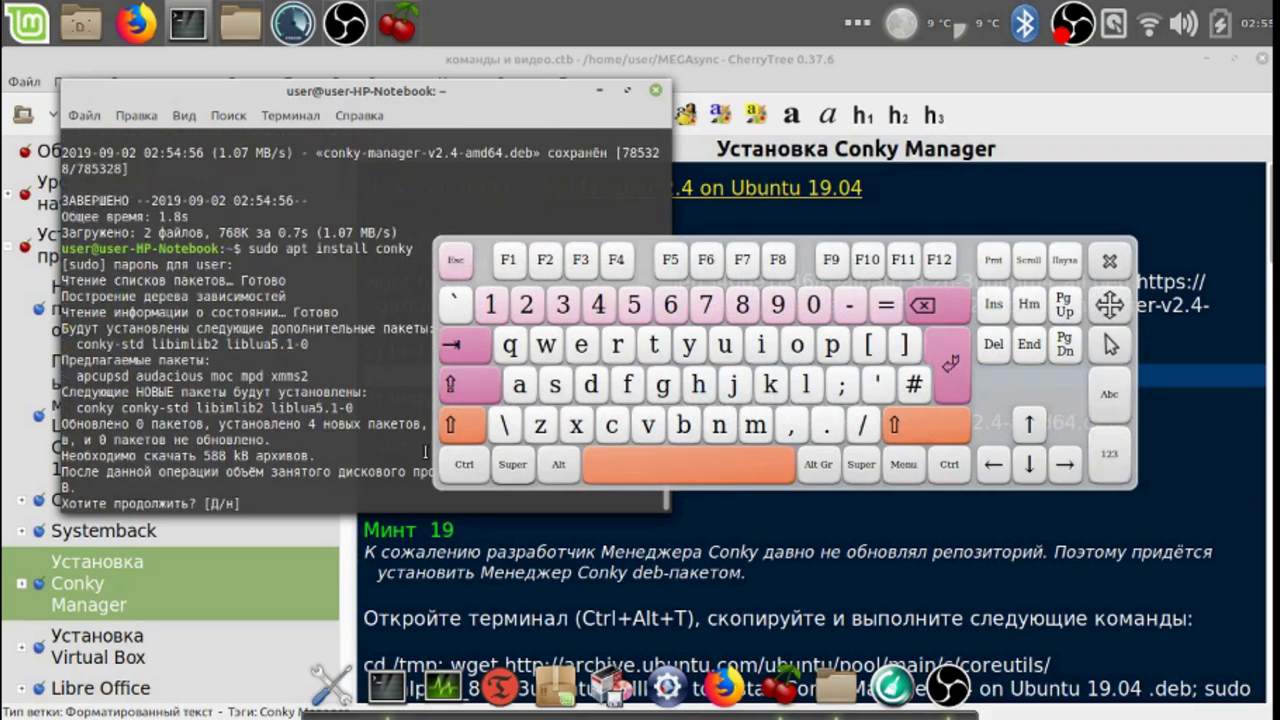
{"action": "left_click", "coordinate": [958, 366]}
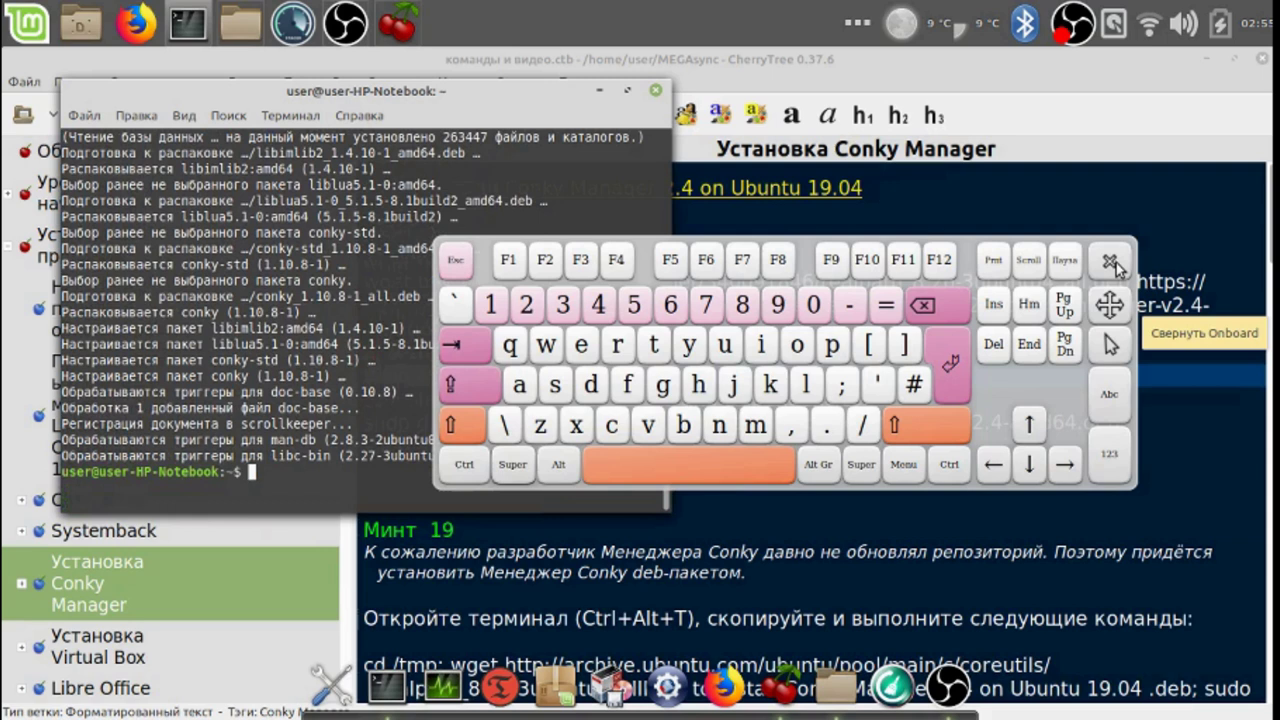
{"action": "left_click", "coordinate": [1111, 262]}
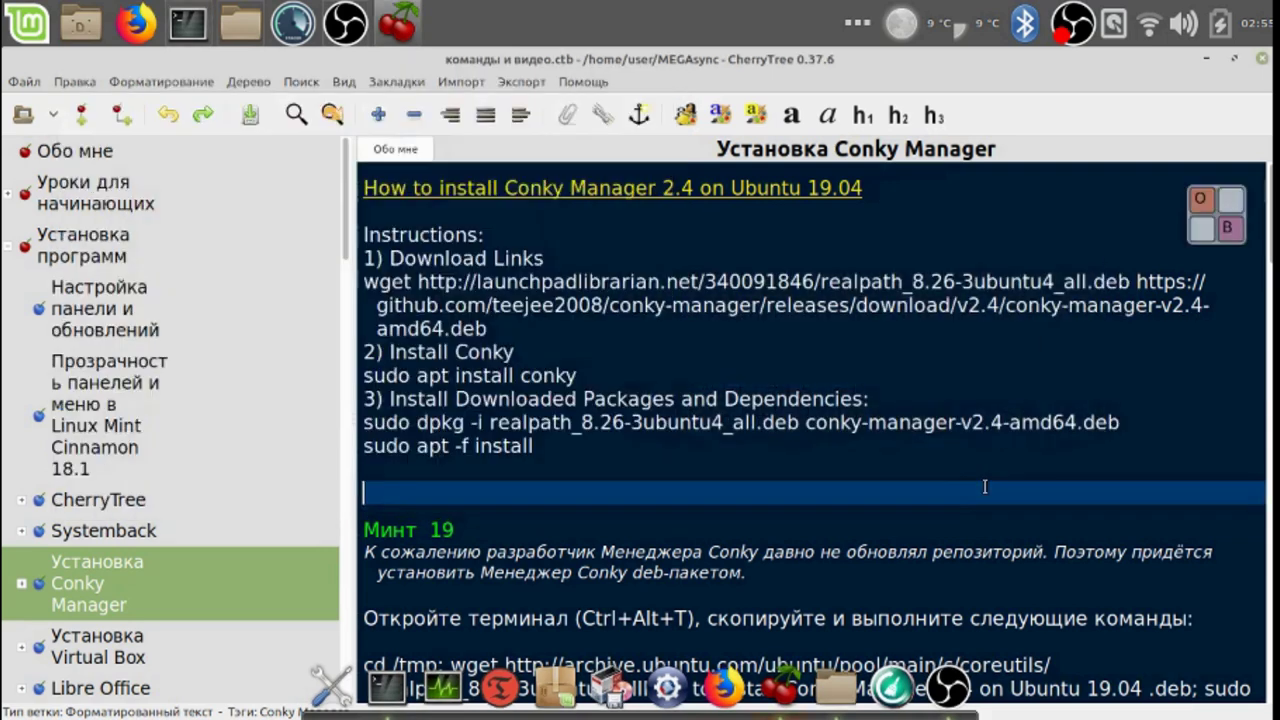
Copy the command "sudo dpkg -i realpath_8.26-3ubuntu4_all.deb conky-manager-v2.4-amd64.deb" from the CherryTree note.
{"action": "left_click", "coordinate": [984, 486]}
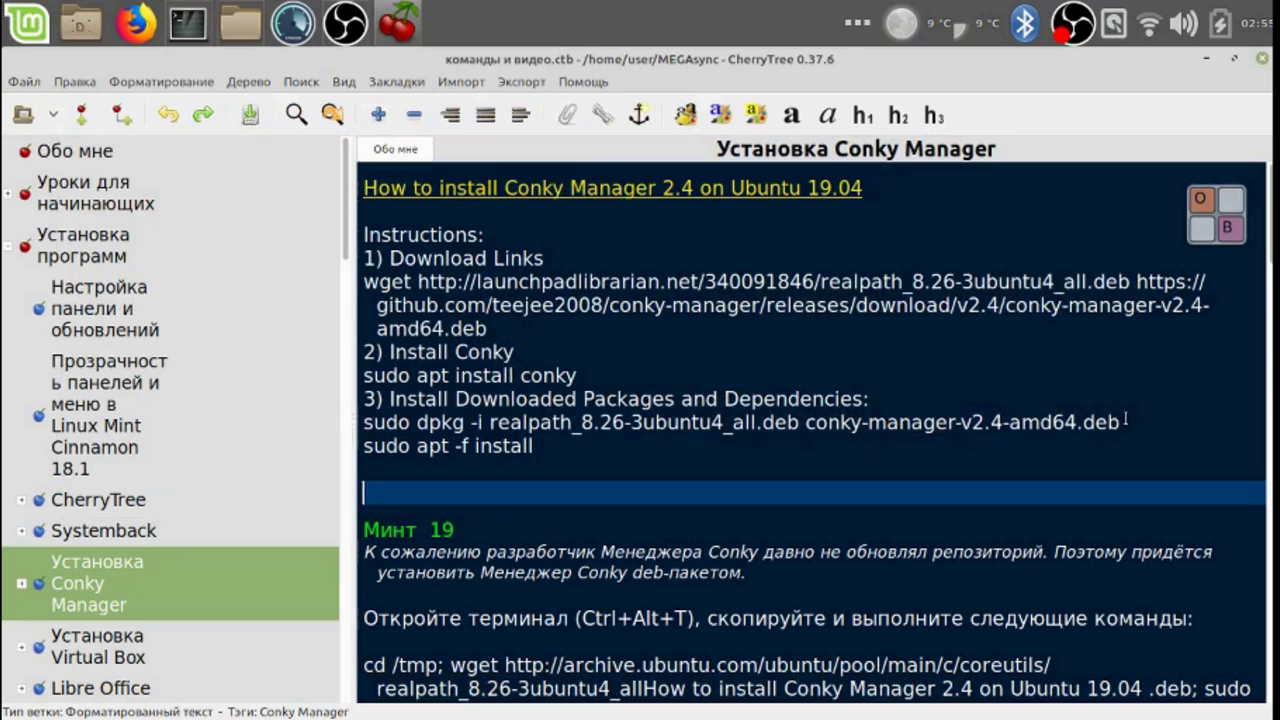
{"action": "left_click_drag", "start_coordinate": [1122, 422], "coordinate": [362, 424]}
{"action": "right_click", "coordinate": [397, 428]}
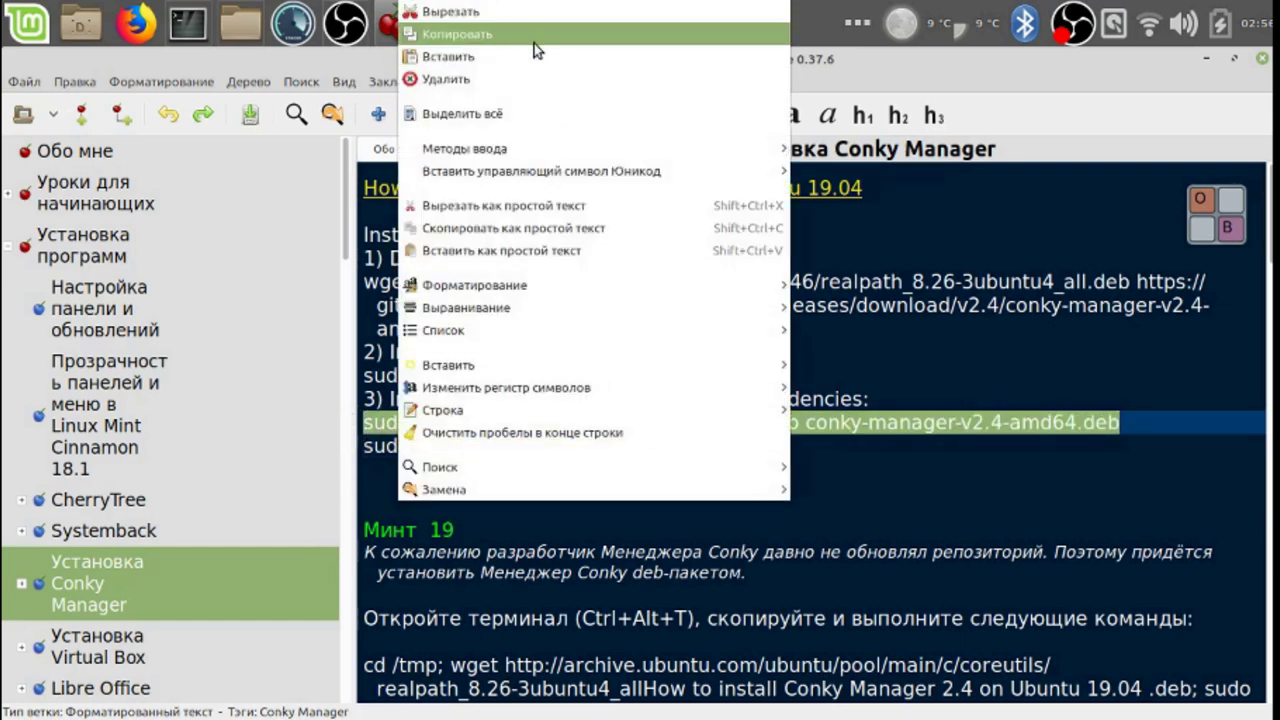
{"action": "left_click", "coordinate": [534, 36]}
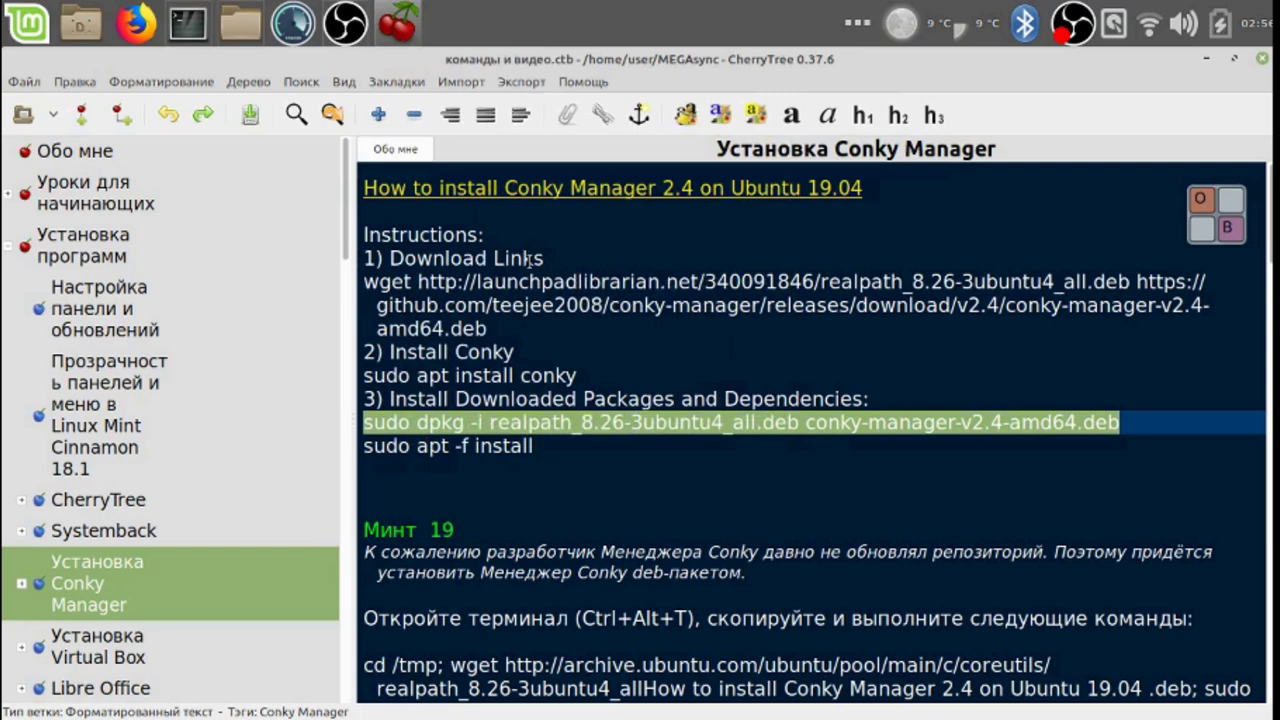
Switch to the terminal and run the copied dpkg command to install the downloaded realpath and conky-manager packages.
{"action": "mouse_move", "coordinate": [385, 706]}
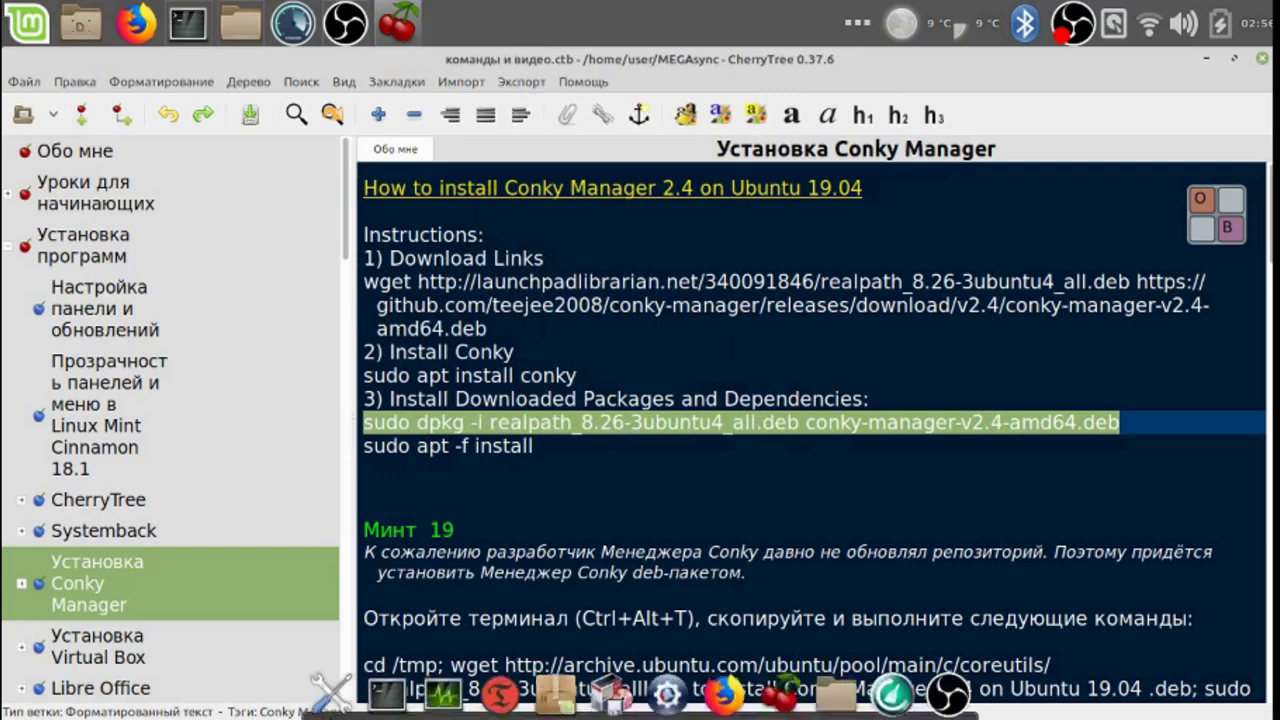
{"action": "left_click", "coordinate": [385, 690]}
{"action": "right_click", "coordinate": [431, 506]}
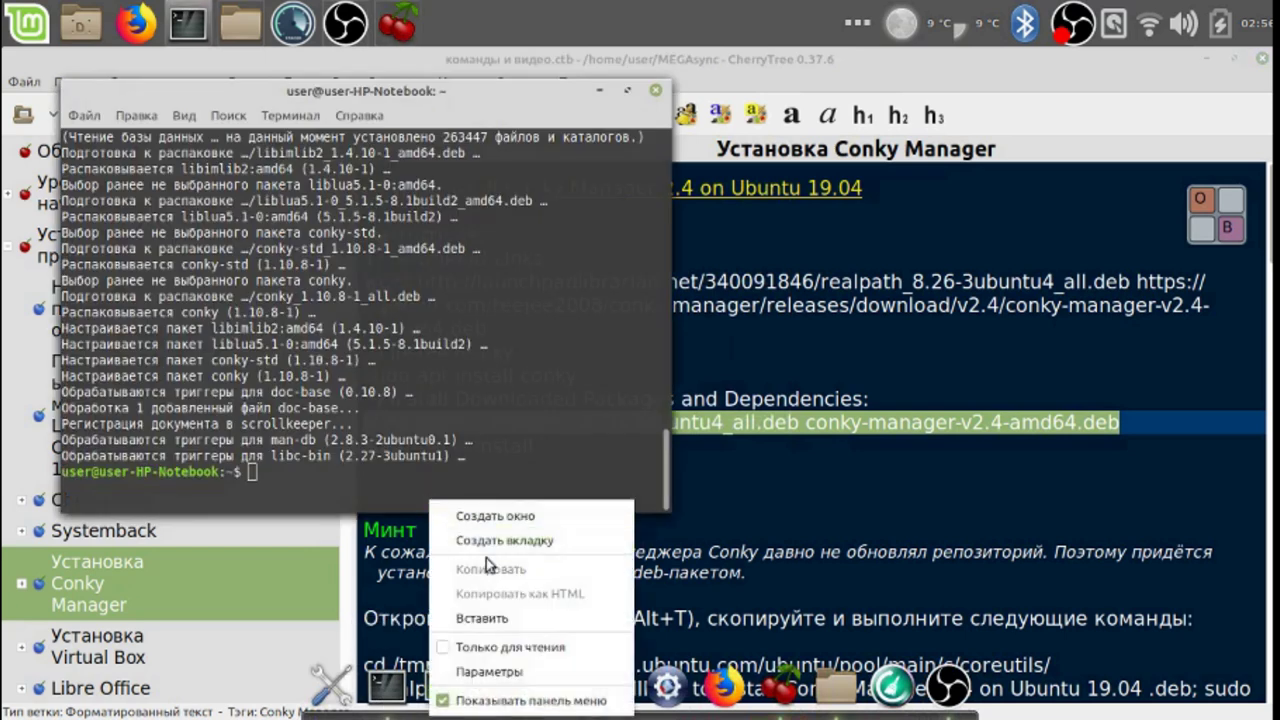
{"action": "left_click", "coordinate": [486, 616]}
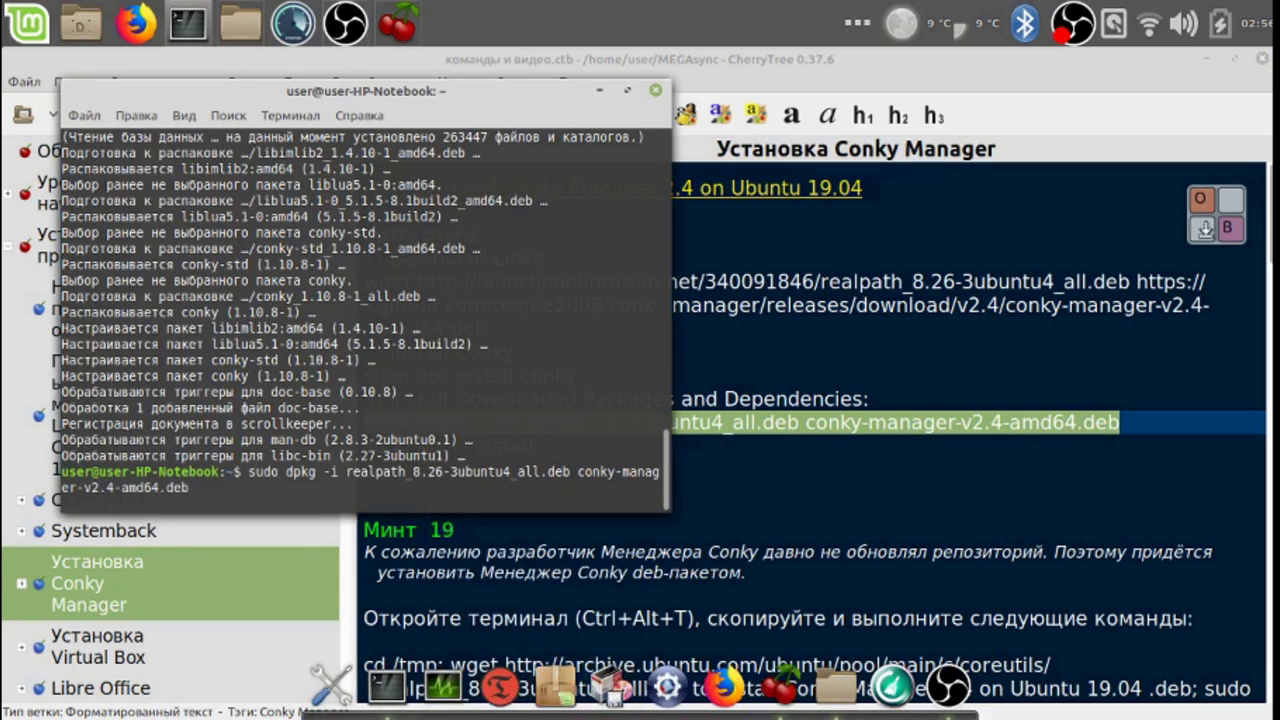
{"action": "left_click", "coordinate": [1216, 214]}
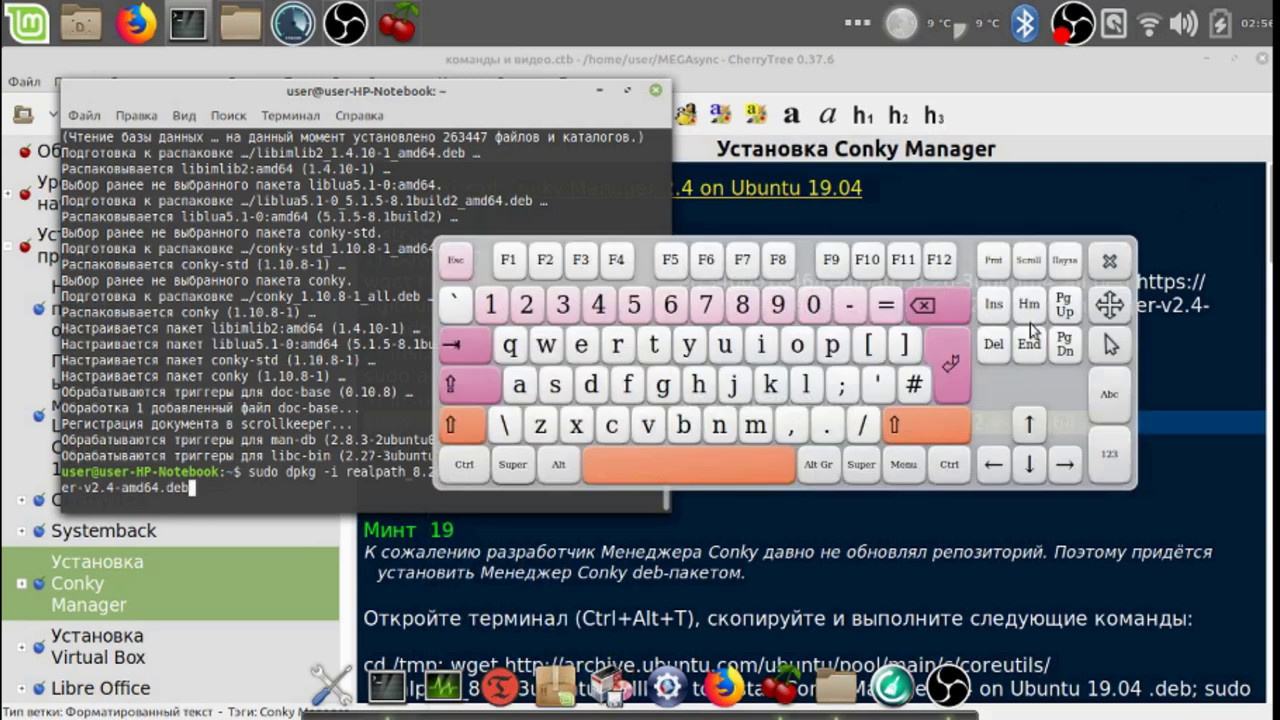
{"action": "left_click", "coordinate": [955, 366]}
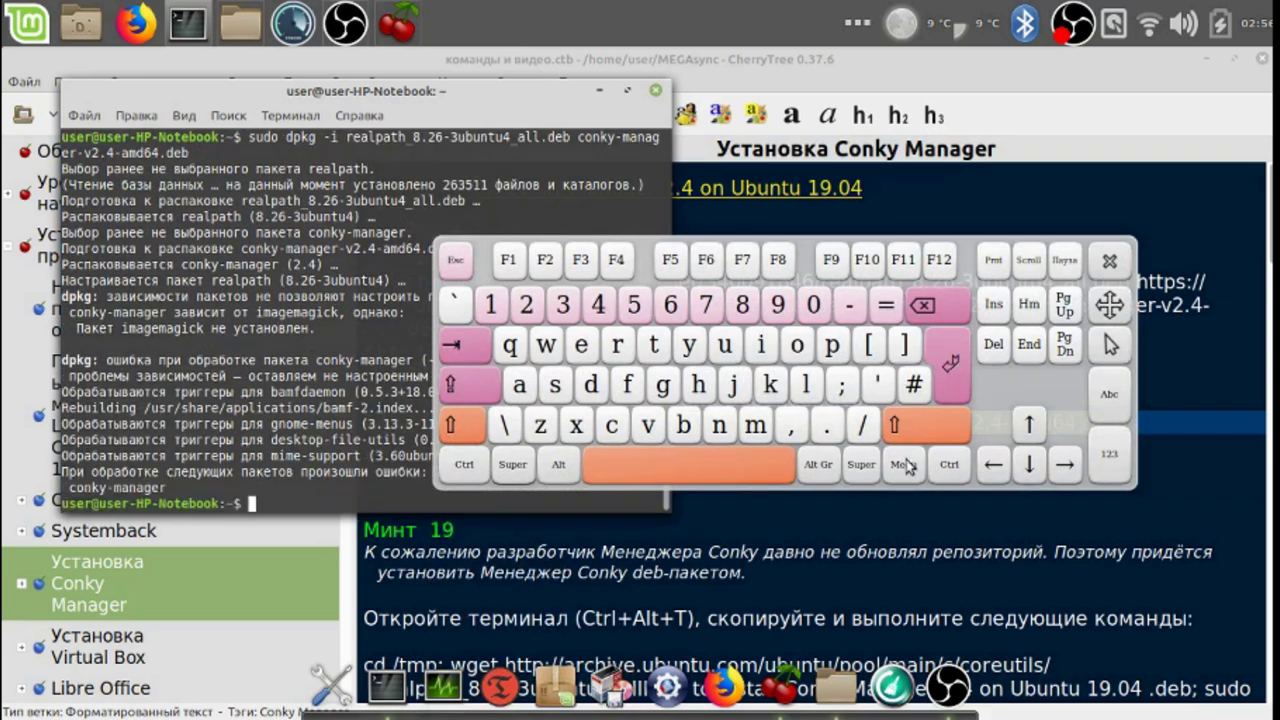
Return to the CherryTree note, hide the on-screen keyboard, and copy the command "sudo apt -f install".
{"action": "left_click", "coordinate": [1044, 521]}
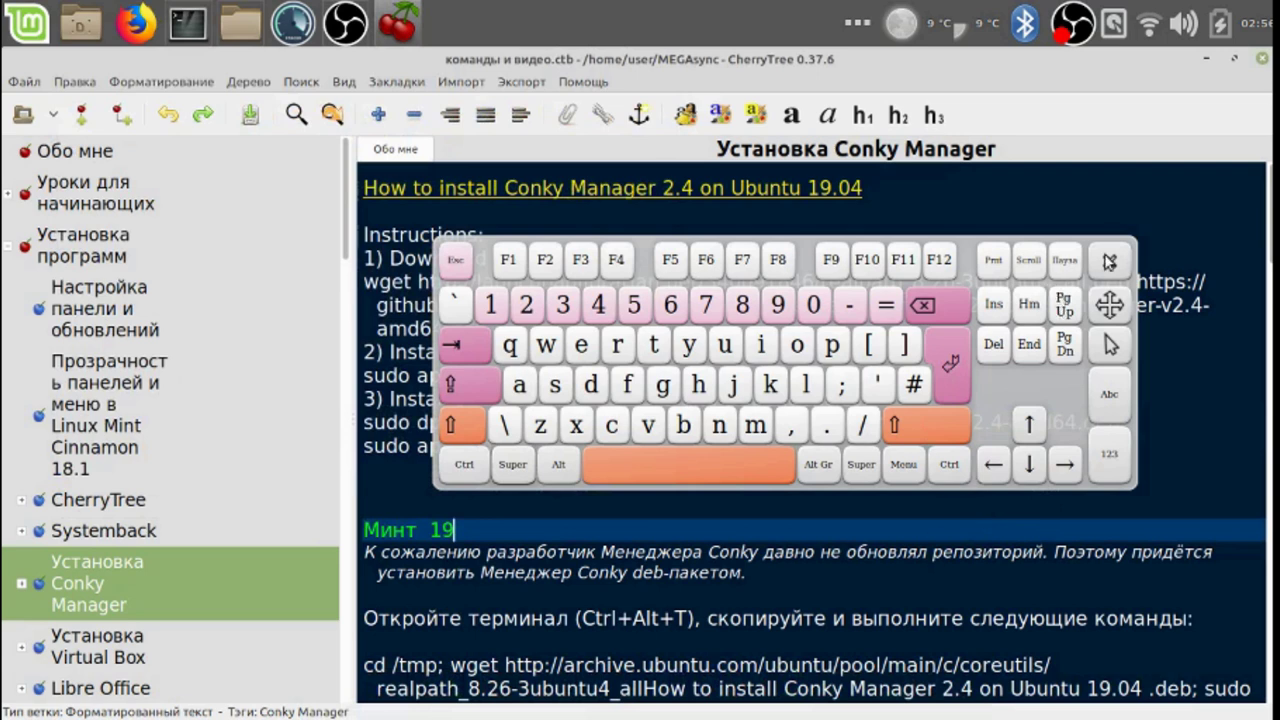
{"action": "left_click", "coordinate": [1109, 260]}
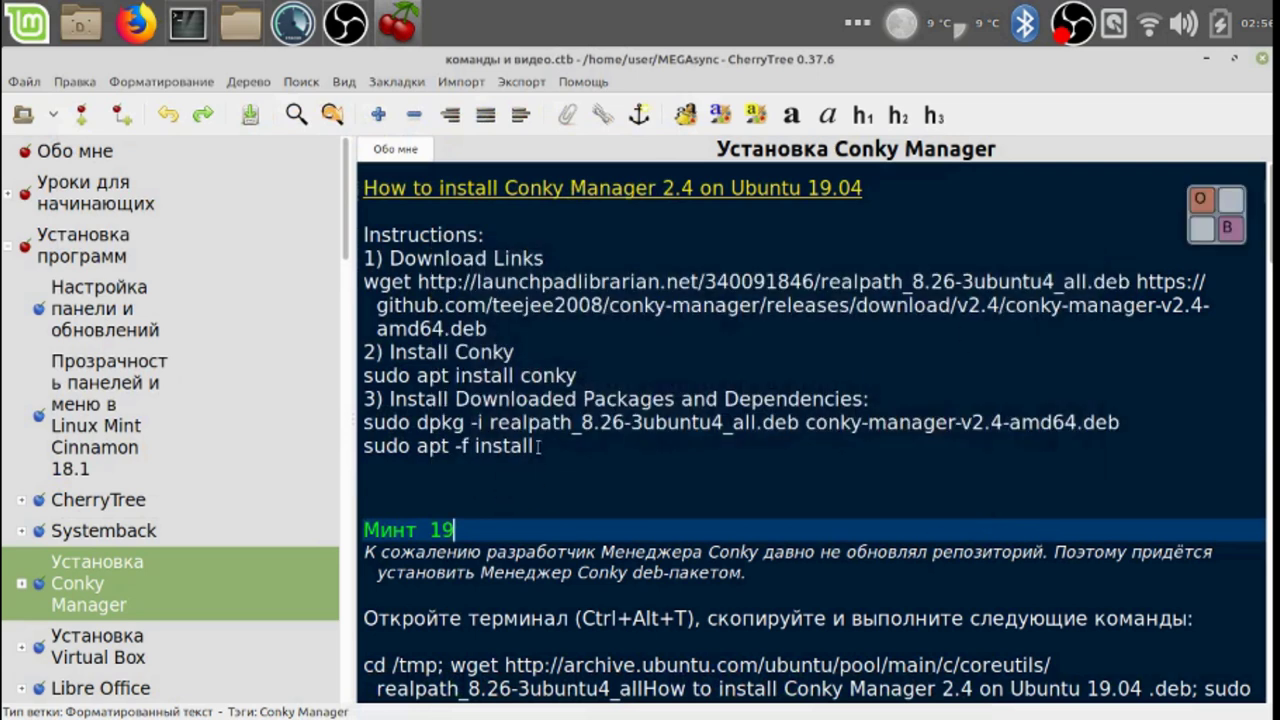
{"action": "left_click_drag", "start_coordinate": [538, 446], "coordinate": [365, 452]}
{"action": "key", "text": "cmd+c"}
{"action": "right_click", "coordinate": [379, 452]}
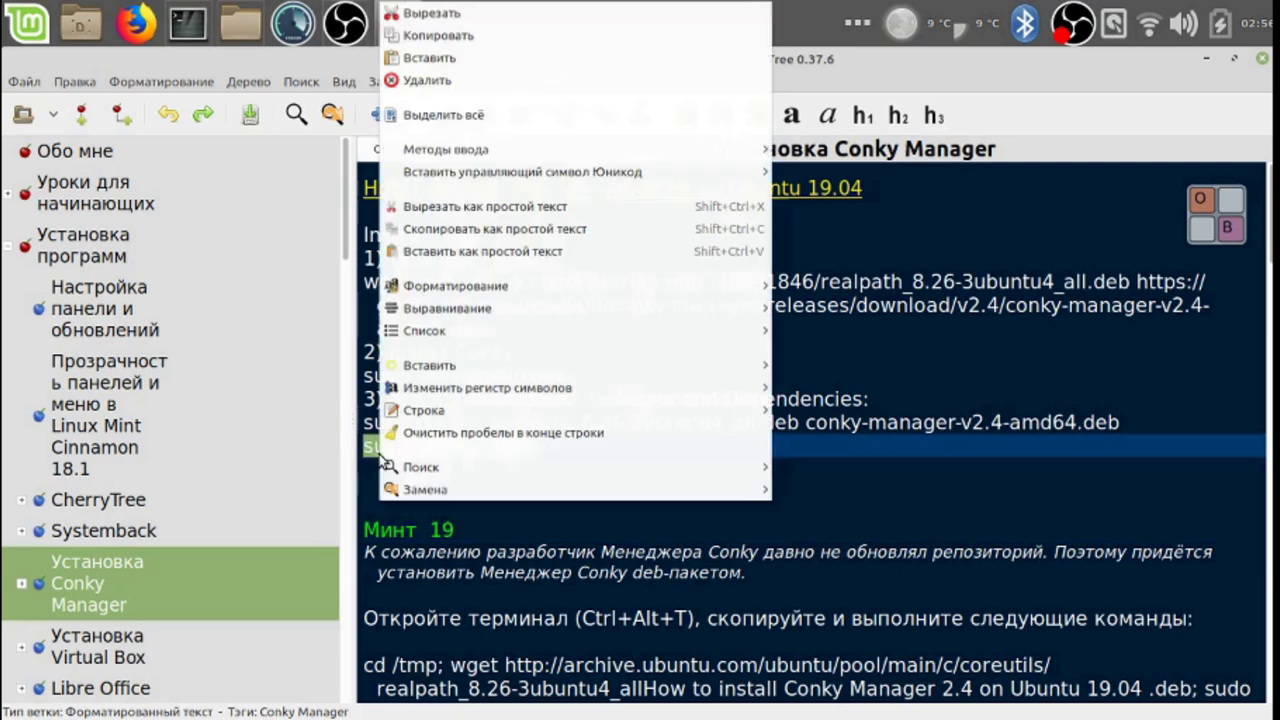
{"action": "left_click", "coordinate": [466, 38]}
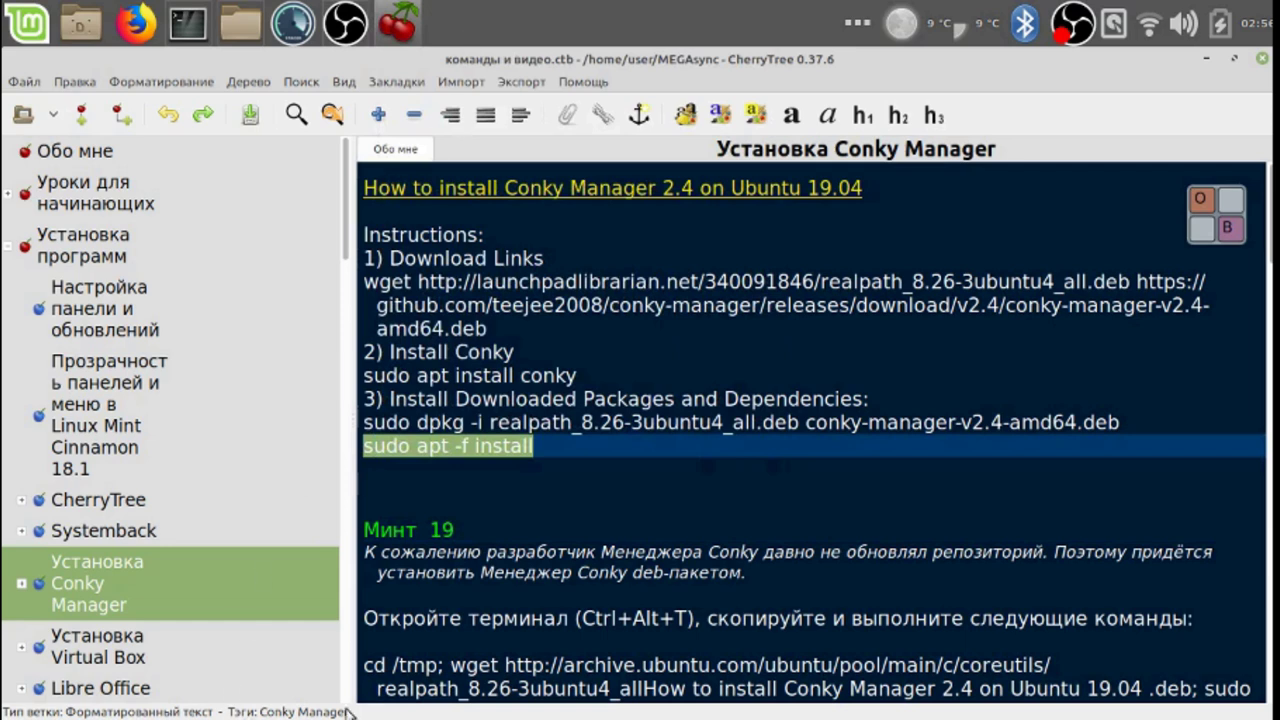
Switch to the terminal, run the copied "sudo apt -f install" command, hide the on-screen keyboard, and close the terminal.
{"action": "left_click", "coordinate": [386, 690]}
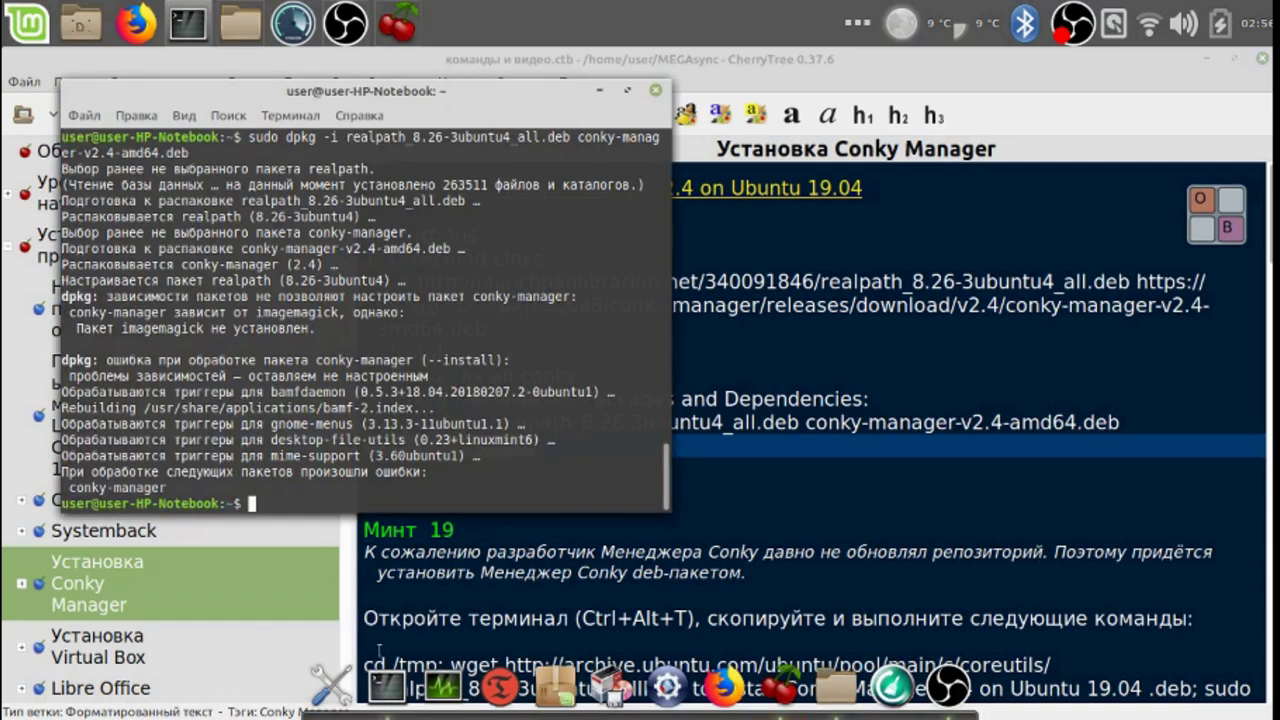
{"action": "right_click", "coordinate": [379, 505]}
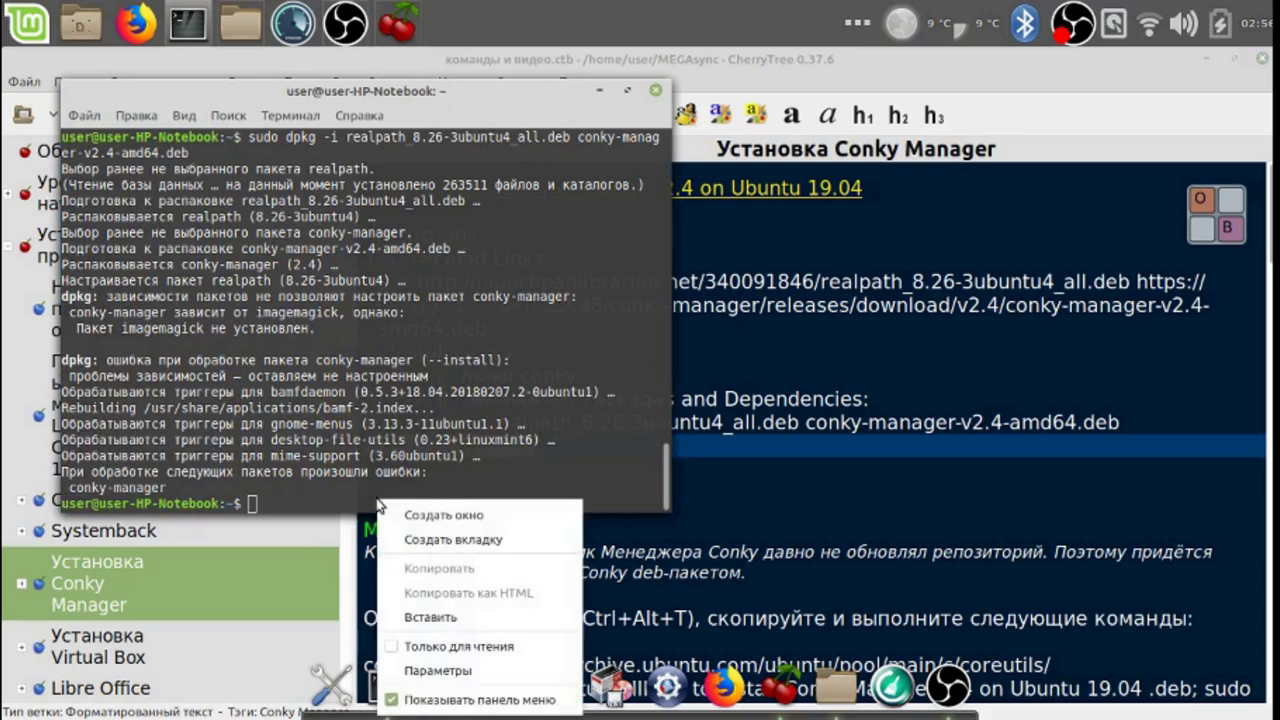
{"action": "left_click", "coordinate": [462, 617]}
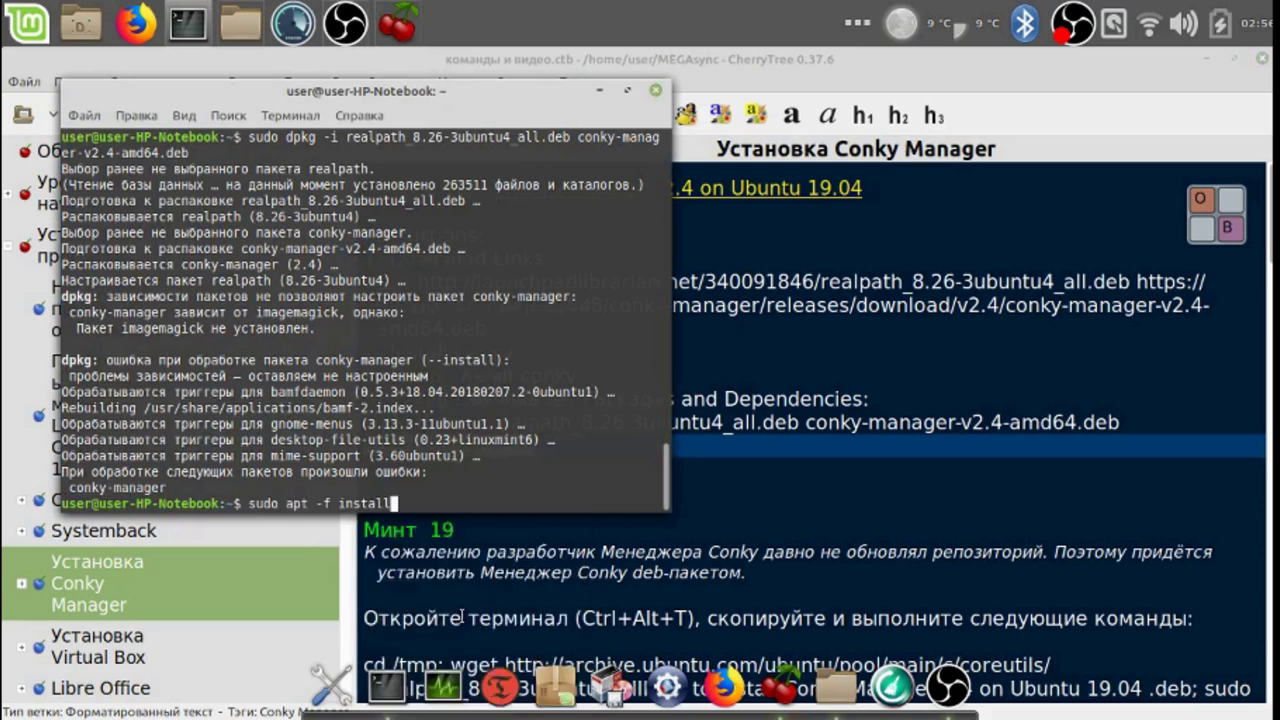
{"action": "left_click", "coordinate": [1212, 214]}
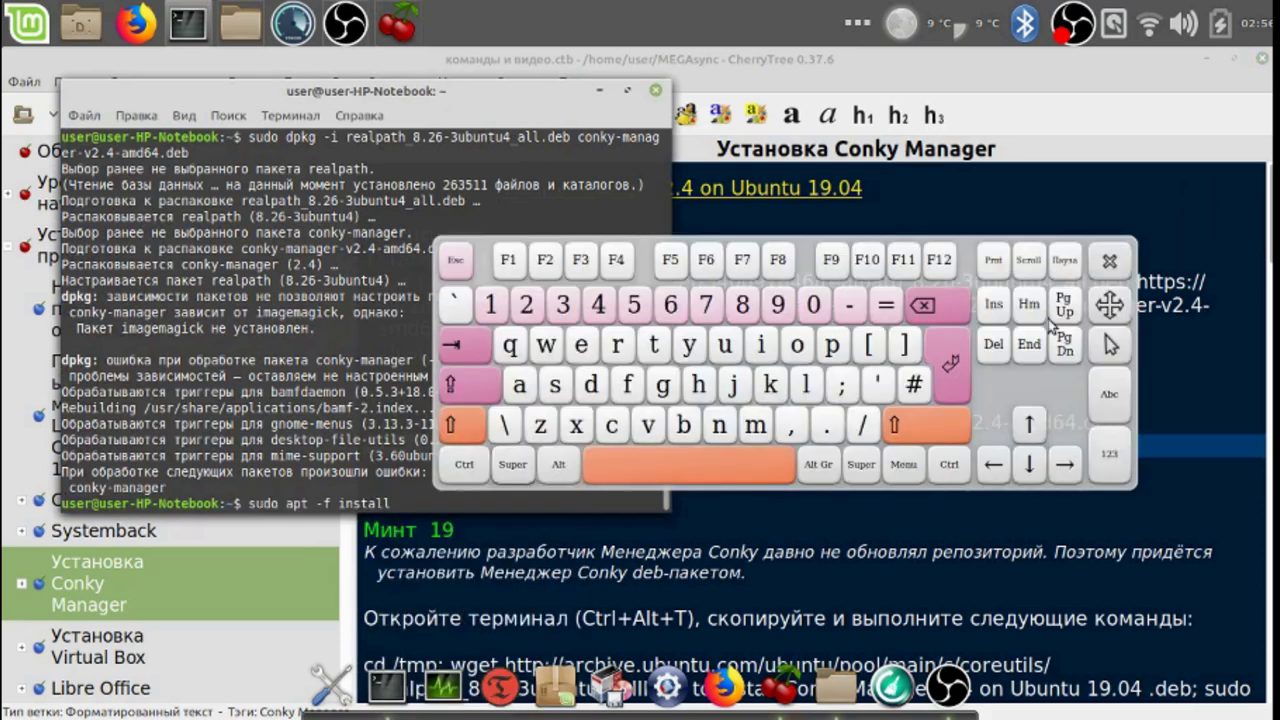
{"action": "left_click", "coordinate": [953, 372]}
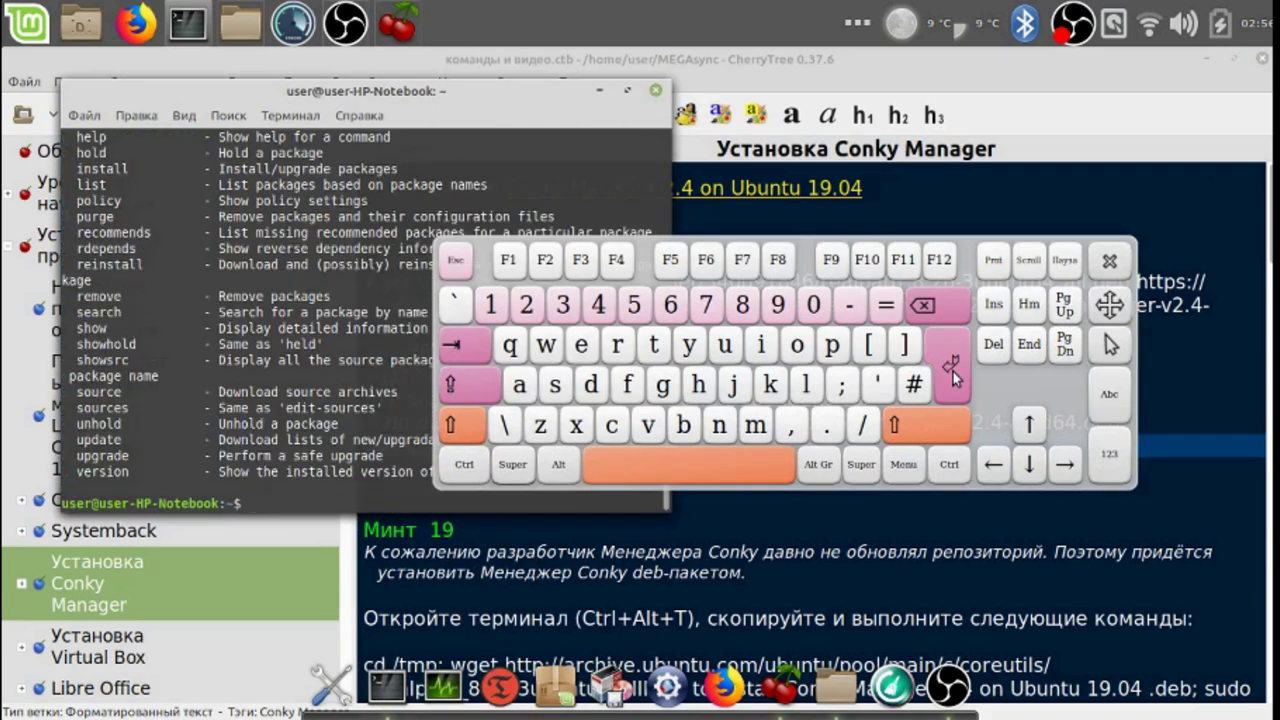
{"action": "left_click", "coordinate": [1110, 262]}
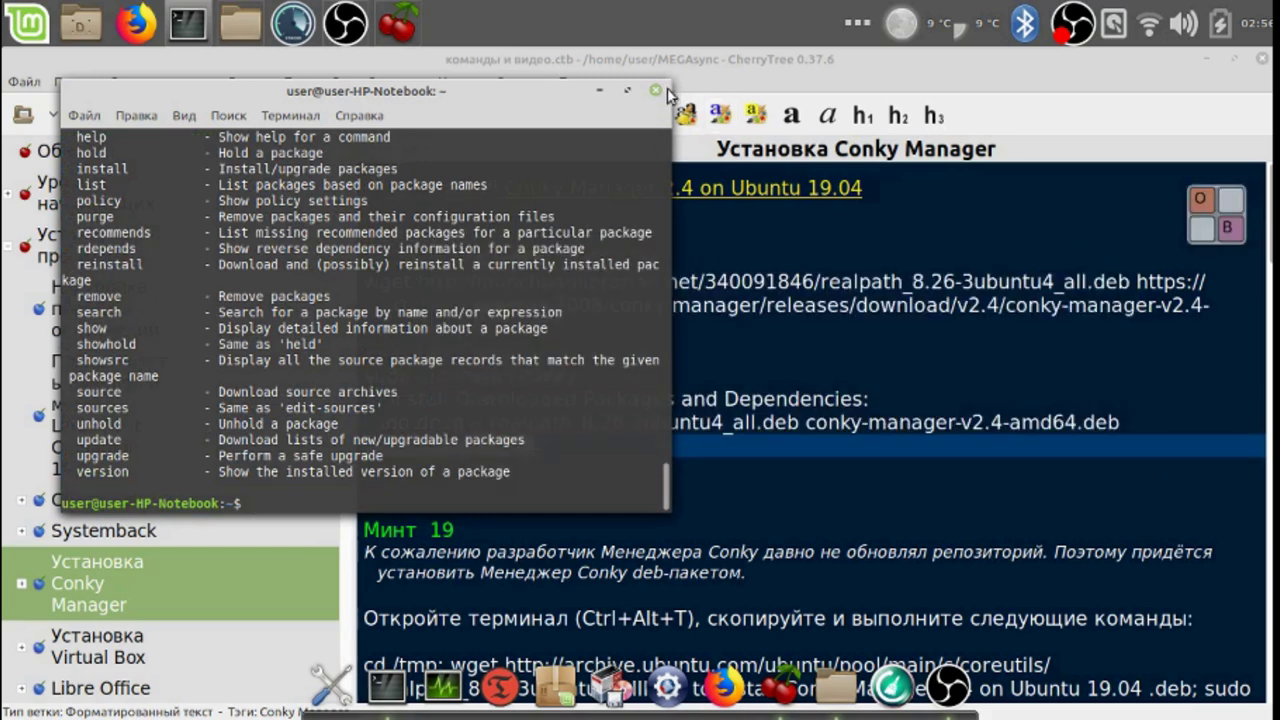
{"action": "left_click", "coordinate": [655, 92]}
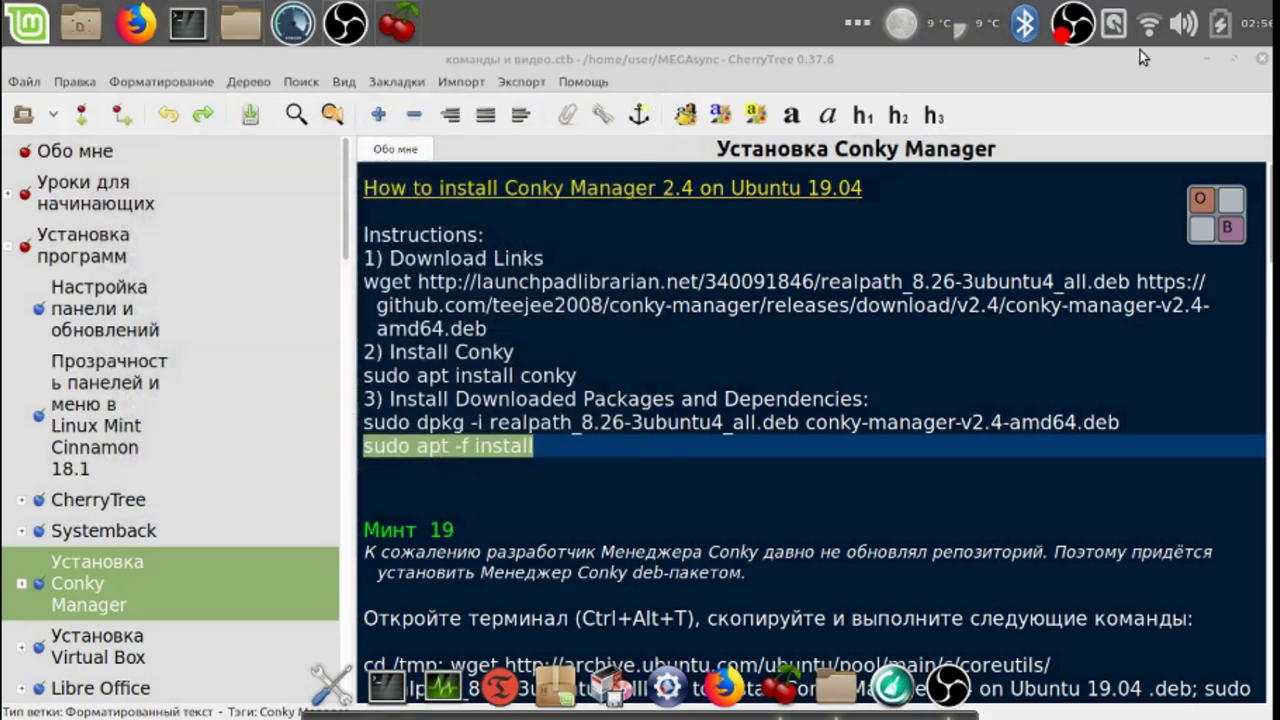
Minimize the CherryTree note, try to launch Conky Manager from the installed applications, and dismiss the Missing Dependencies message.
{"action": "left_click", "coordinate": [1205, 60]}
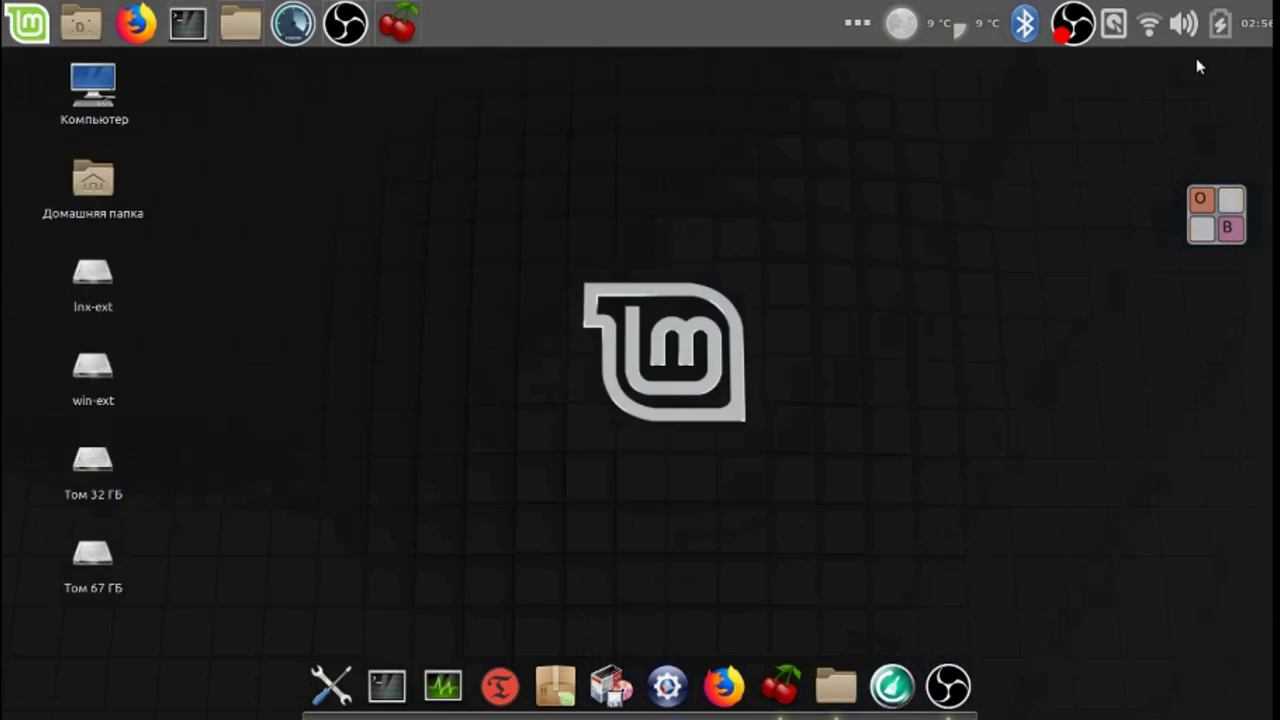
{"action": "left_click", "coordinate": [30, 24]}
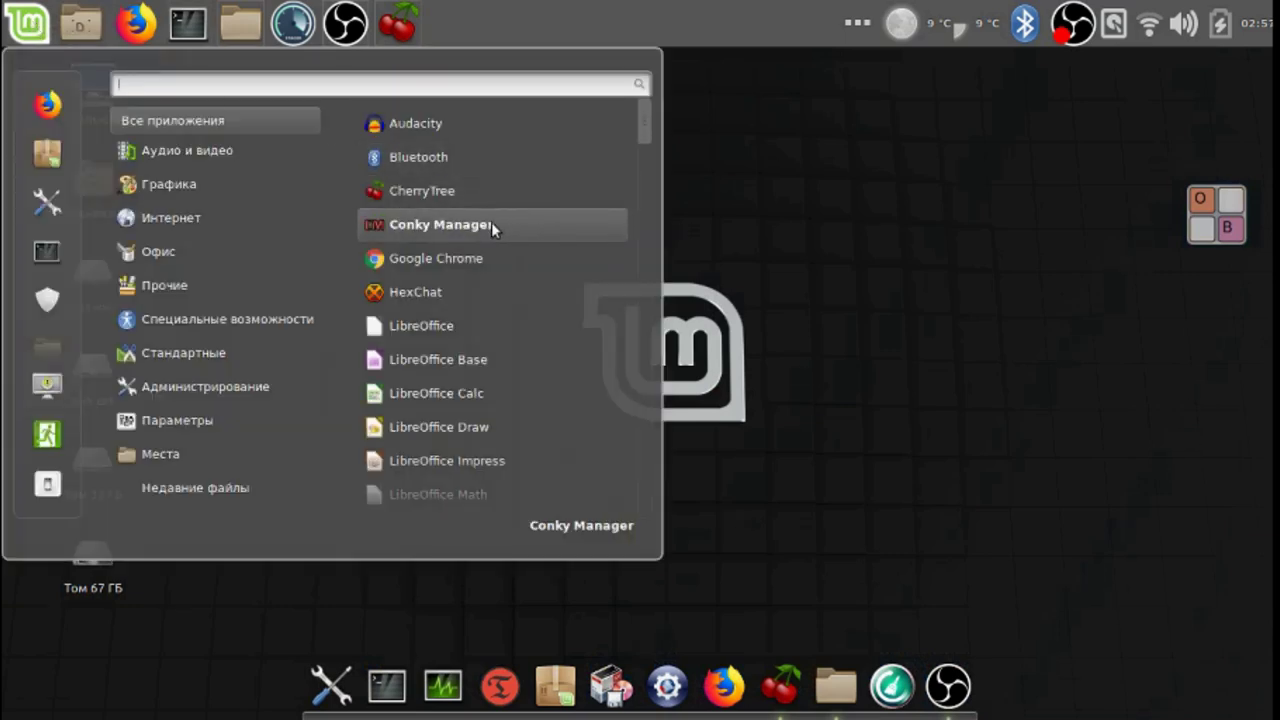
{"action": "left_click", "coordinate": [491, 225]}
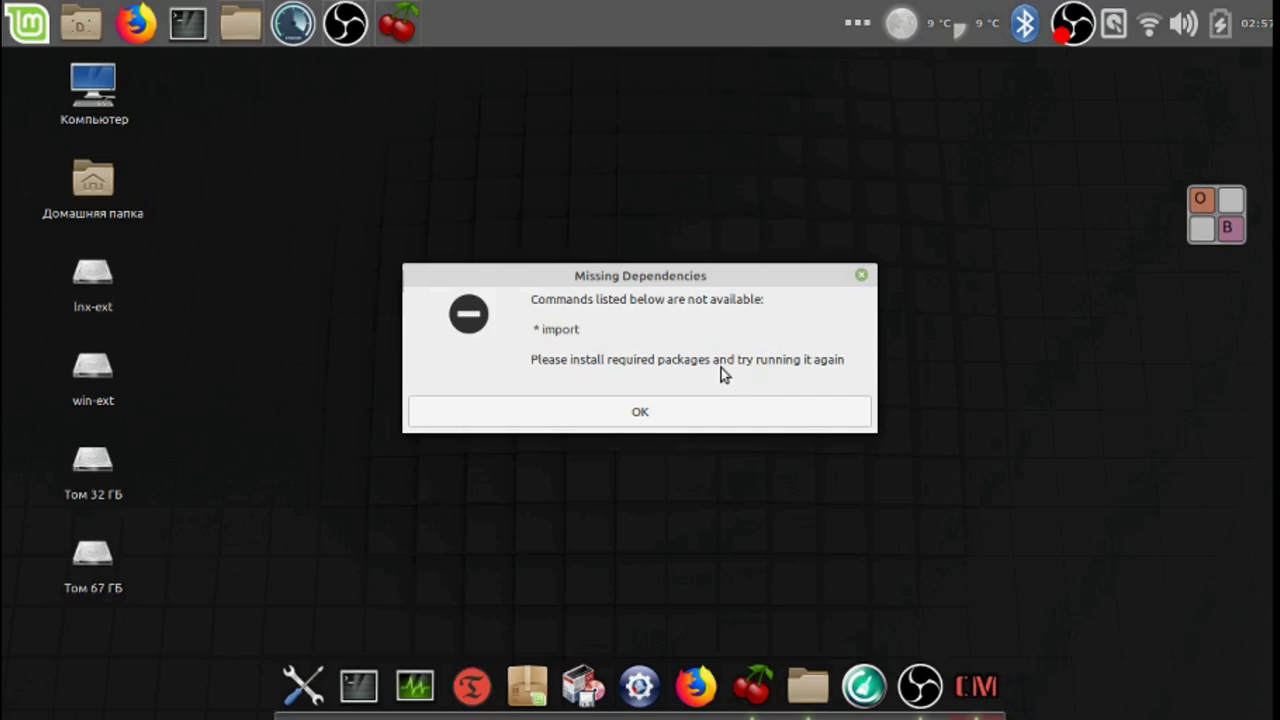
{"action": "left_click", "coordinate": [686, 413]}
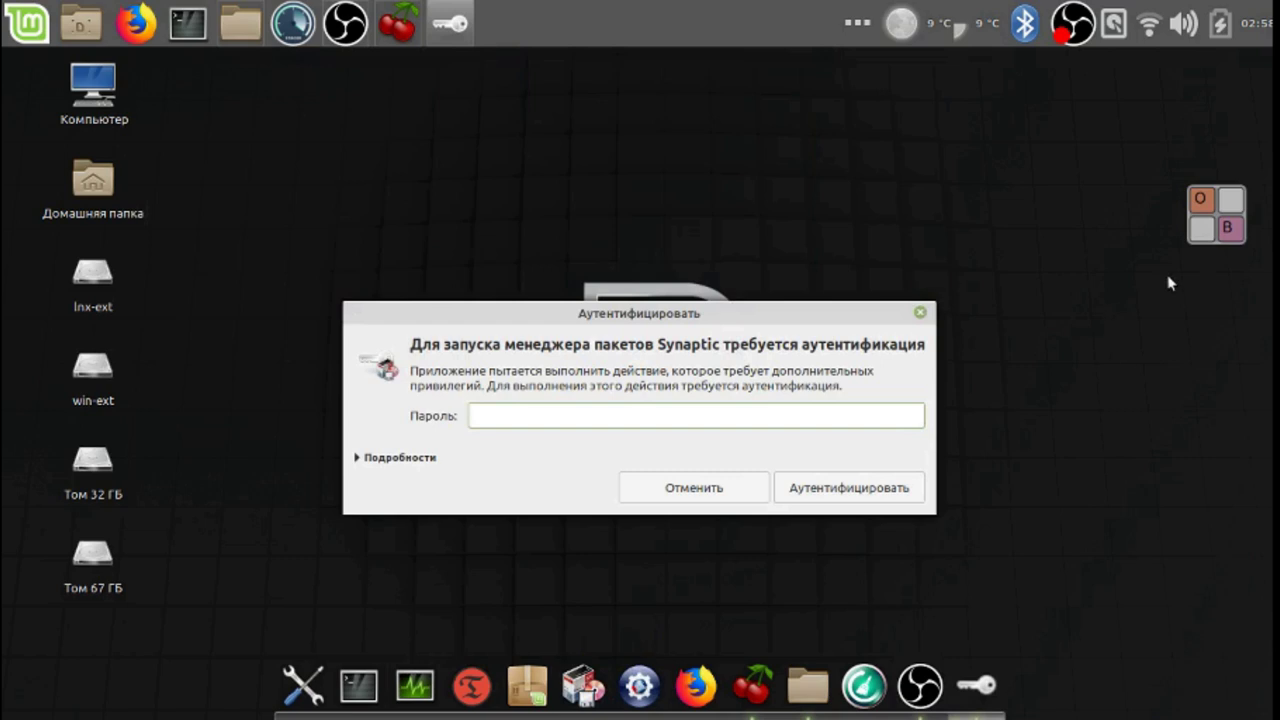
Enter the account password to authenticate Synaptic, hide the on-screen keyboard, and dismiss the broken-package warning.
{"action": "left_click", "coordinate": [1208, 231]}
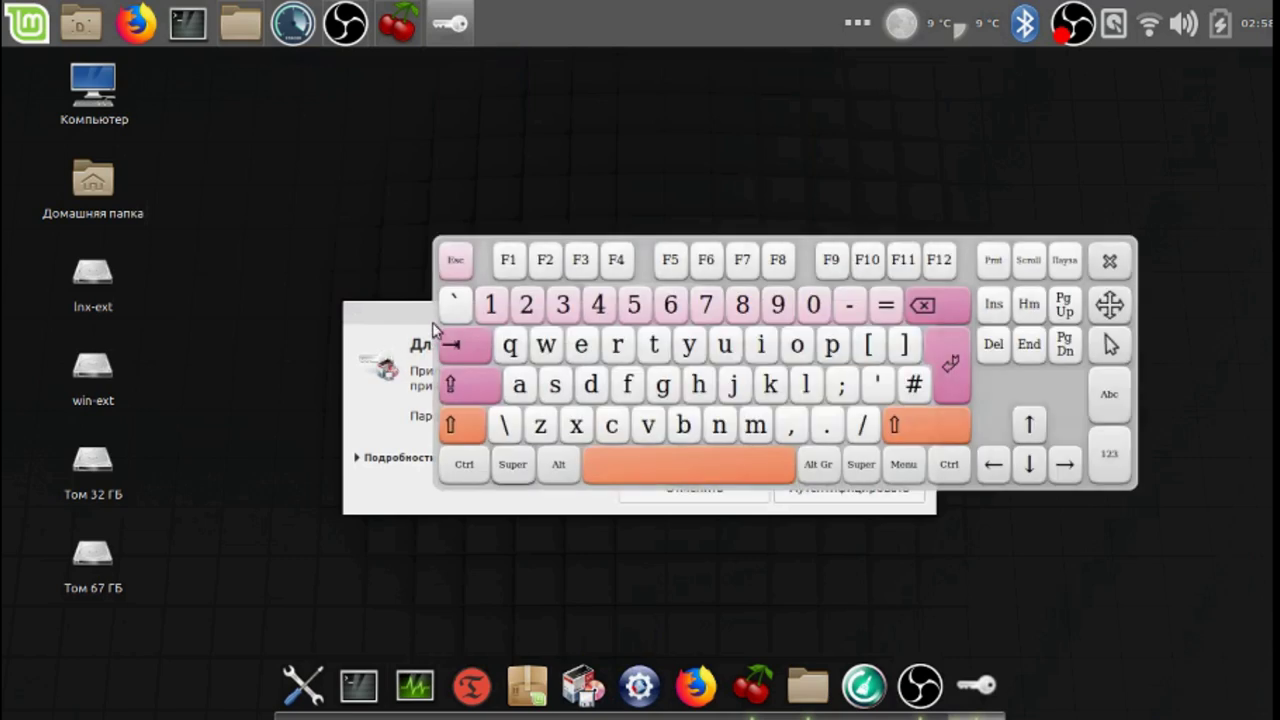
{"action": "left_click", "coordinate": [952, 368]}
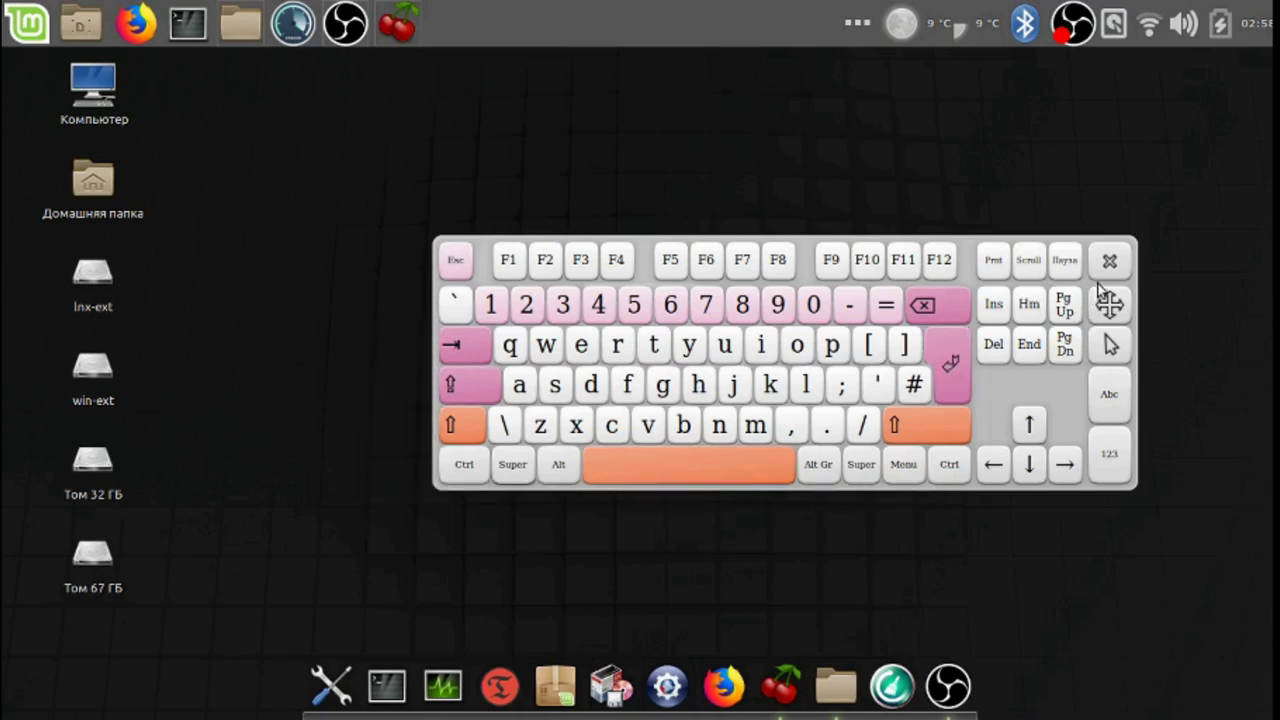
{"action": "left_click", "coordinate": [1106, 272]}
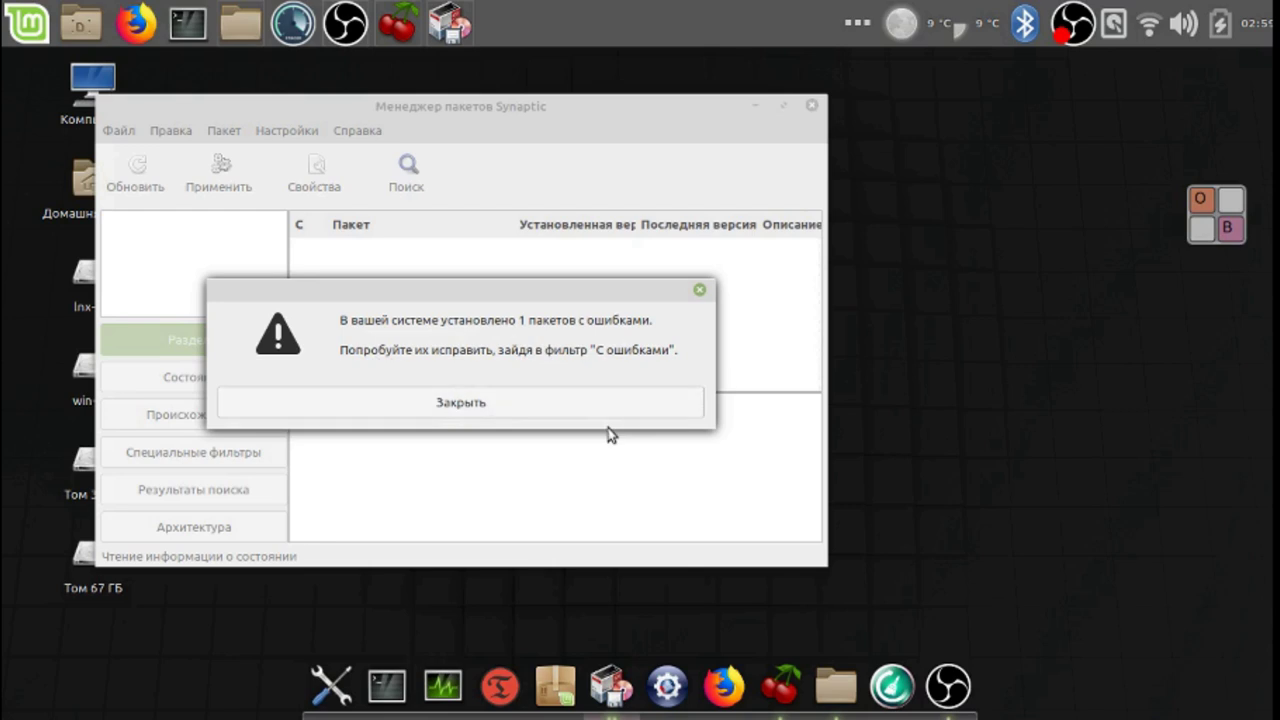
{"action": "left_click", "coordinate": [481, 405]}
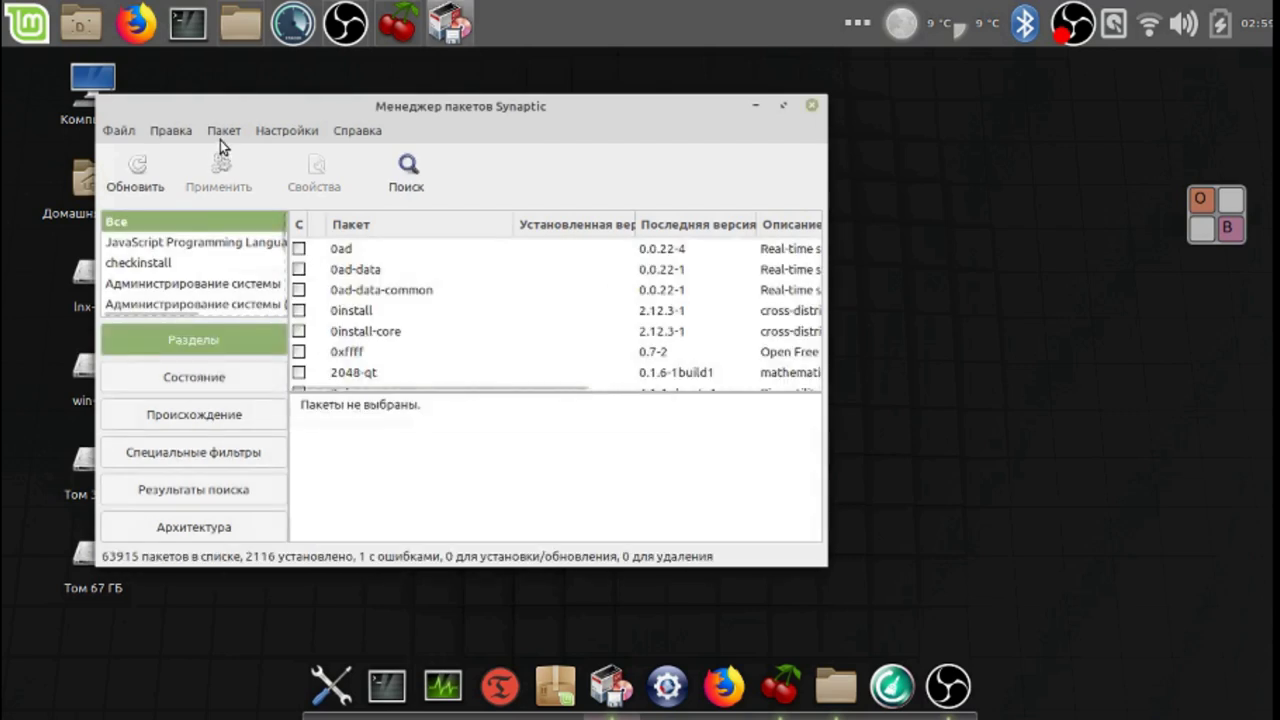
Fix the packages with errors in Synaptic and apply the marked changes to install the missing dependencies.
{"action": "left_click", "coordinate": [220, 140]}
{"action": "mouse_move", "coordinate": [172, 133]}
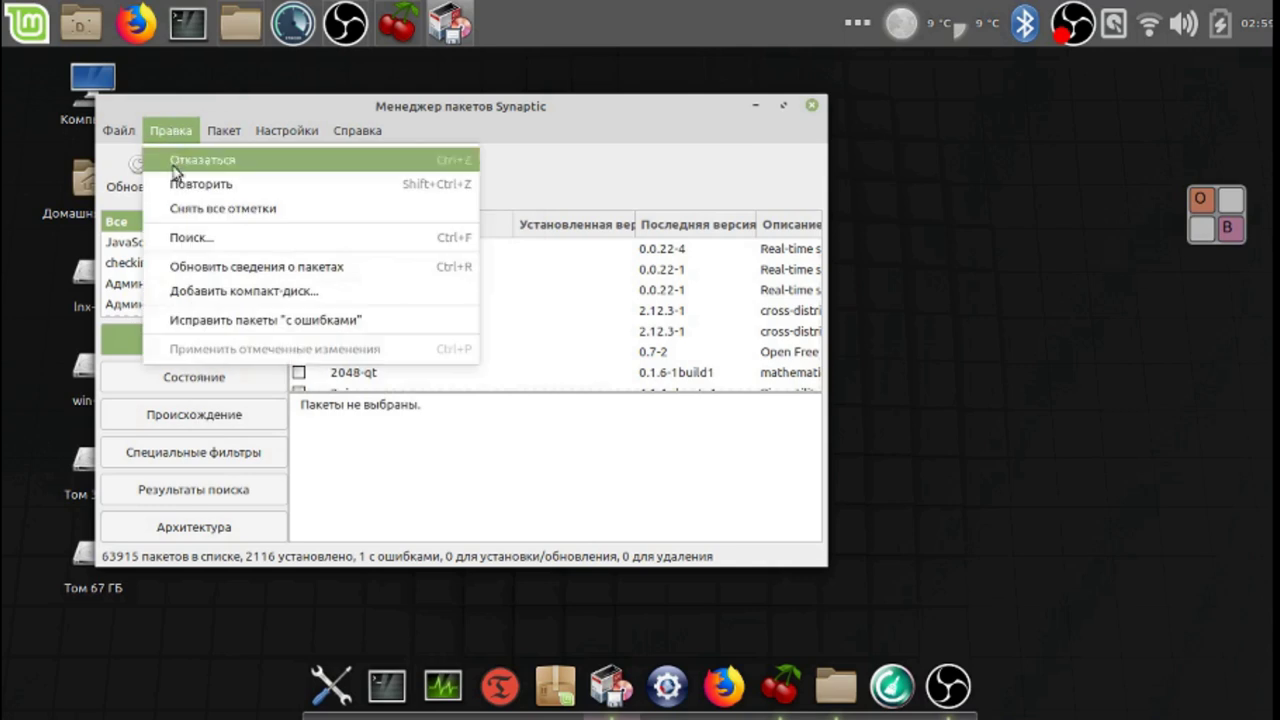
{"action": "left_click", "coordinate": [247, 316]}
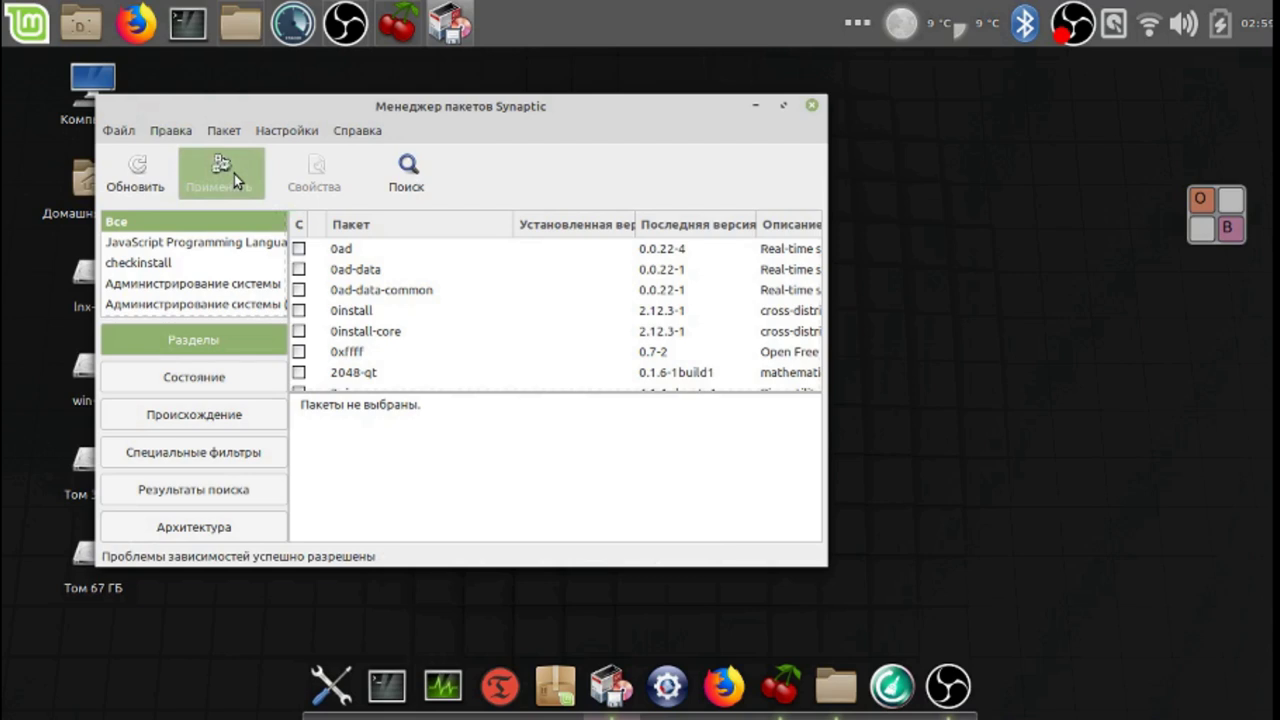
{"action": "left_click", "coordinate": [234, 174]}
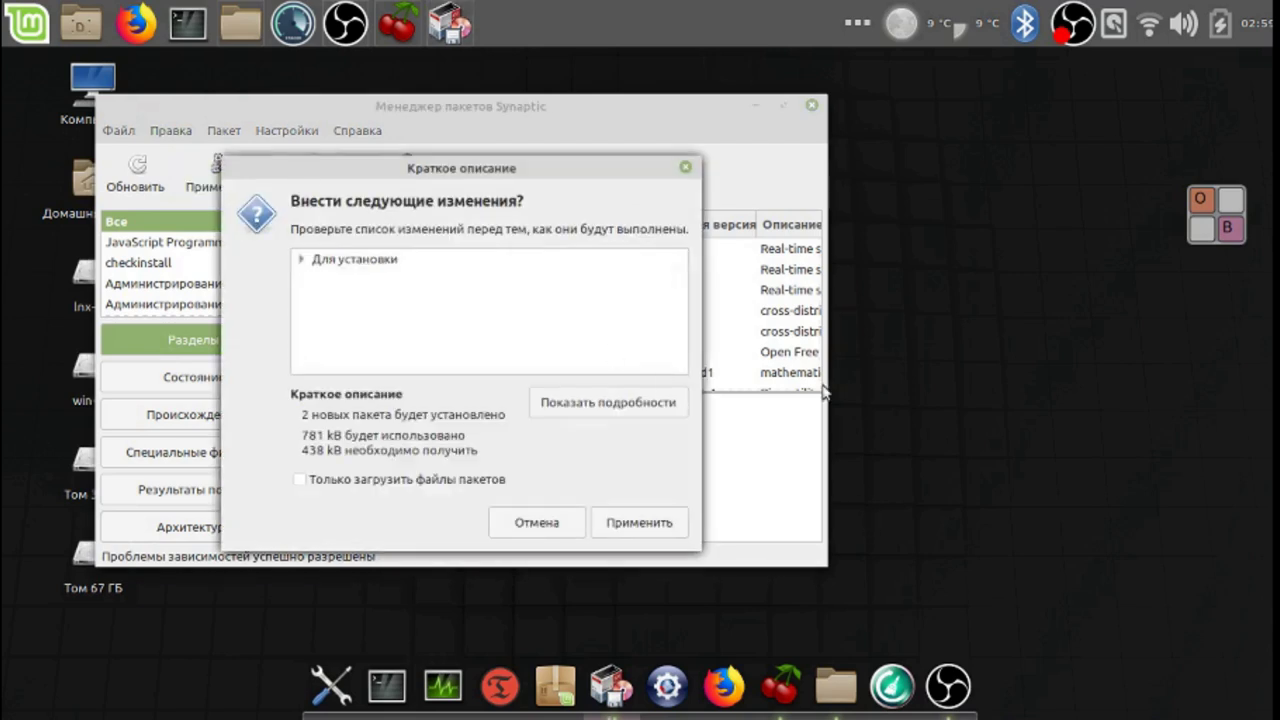
{"action": "left_click", "coordinate": [648, 525]}
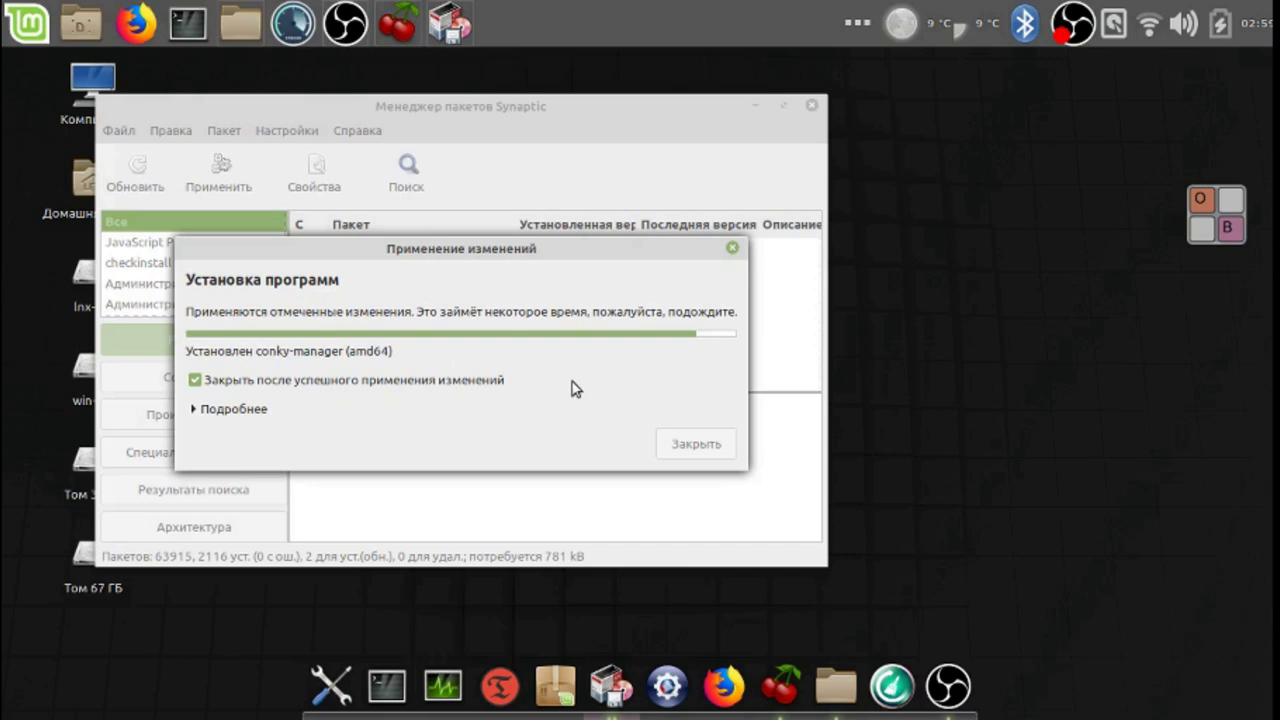
Launch Conky Manager from the installed applications and close the Synaptic window.
{"action": "left_click", "coordinate": [29, 31]}
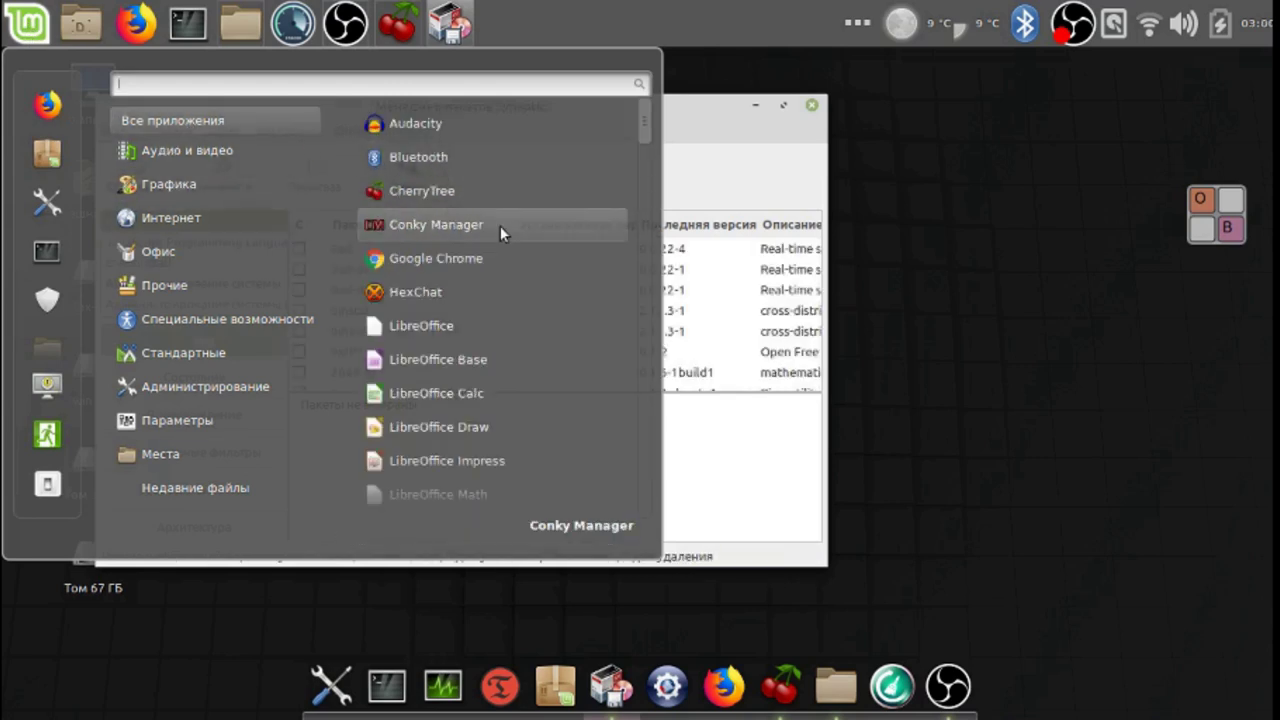
{"action": "left_click", "coordinate": [466, 225]}
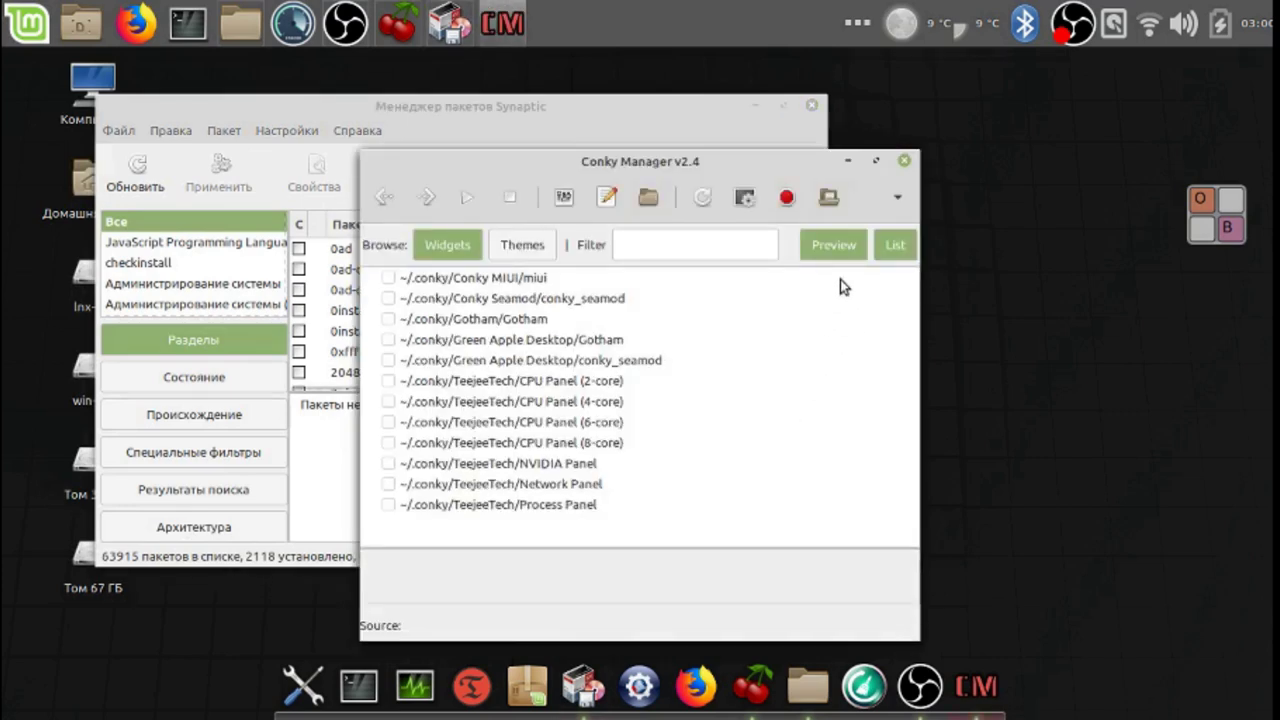
{"action": "left_click", "coordinate": [812, 106]}
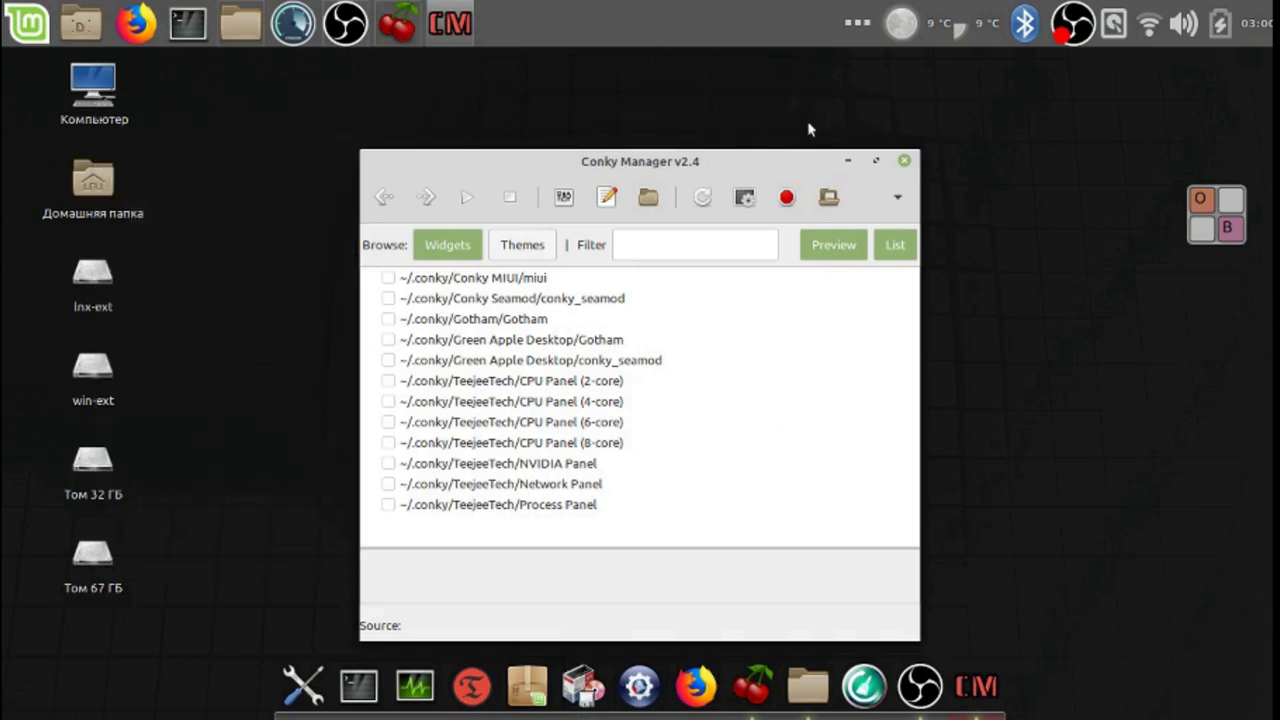
Review the Conky Manager 2.4 installation commands at the start of the CherryTree note, and minimize the note.
{"action": "left_click", "coordinate": [764, 700]}
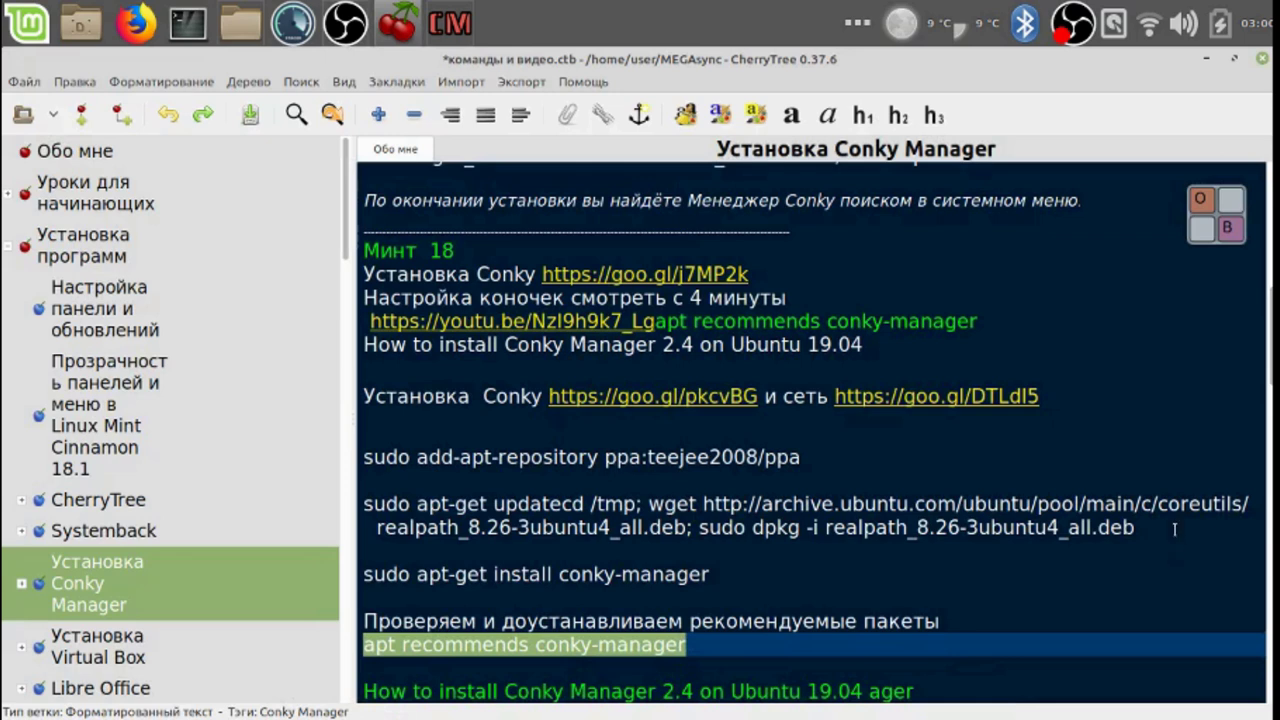
{"action": "scroll", "coordinate": [1270, 378], "scroll_direction": "up", "scroll_amount": 10}
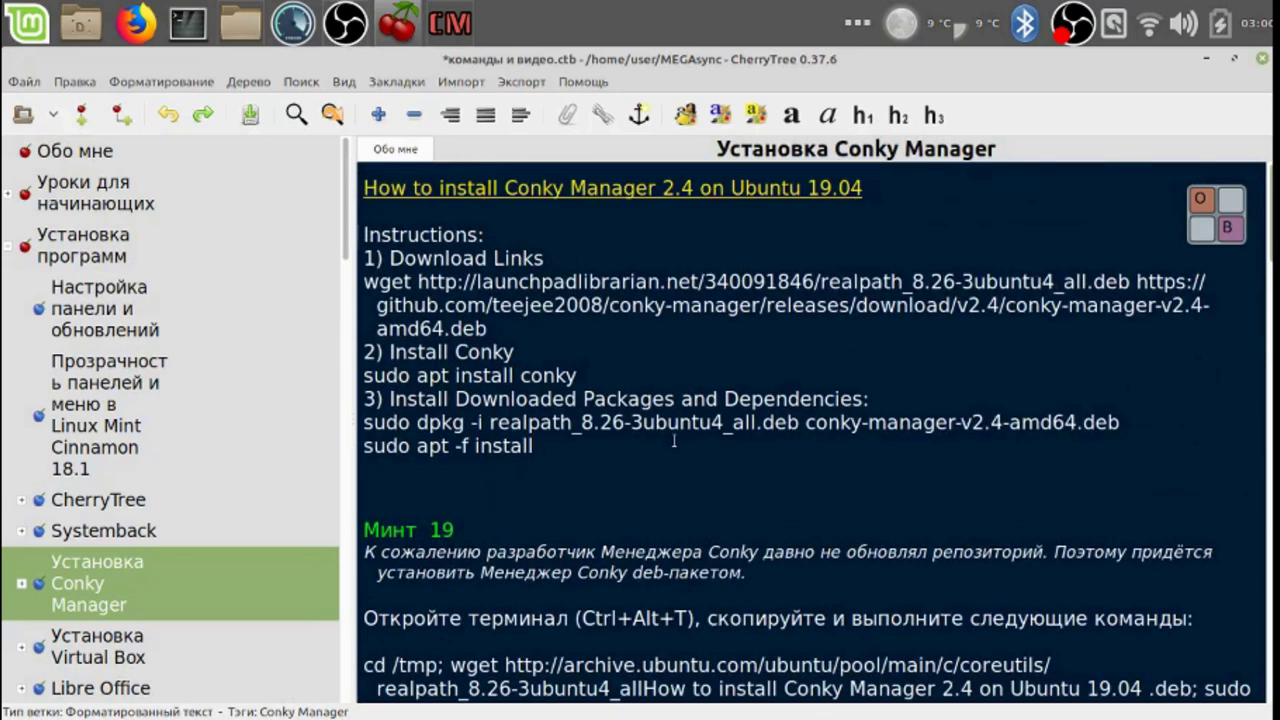
{"action": "left_click", "coordinate": [1207, 62]}
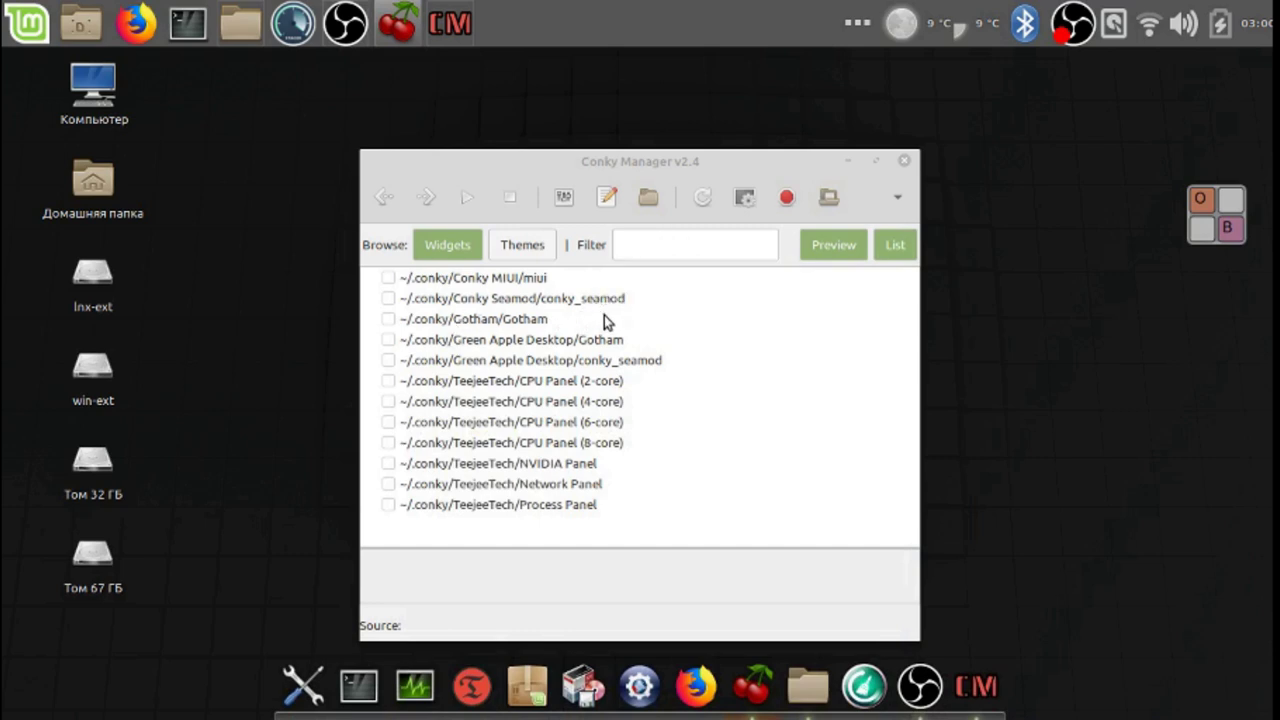
Enable the ~/.conky/Gotham/Gotham widget, keep the Conky Manager icon in the dock, and close Conky Manager.
{"action": "left_click", "coordinate": [399, 320]}
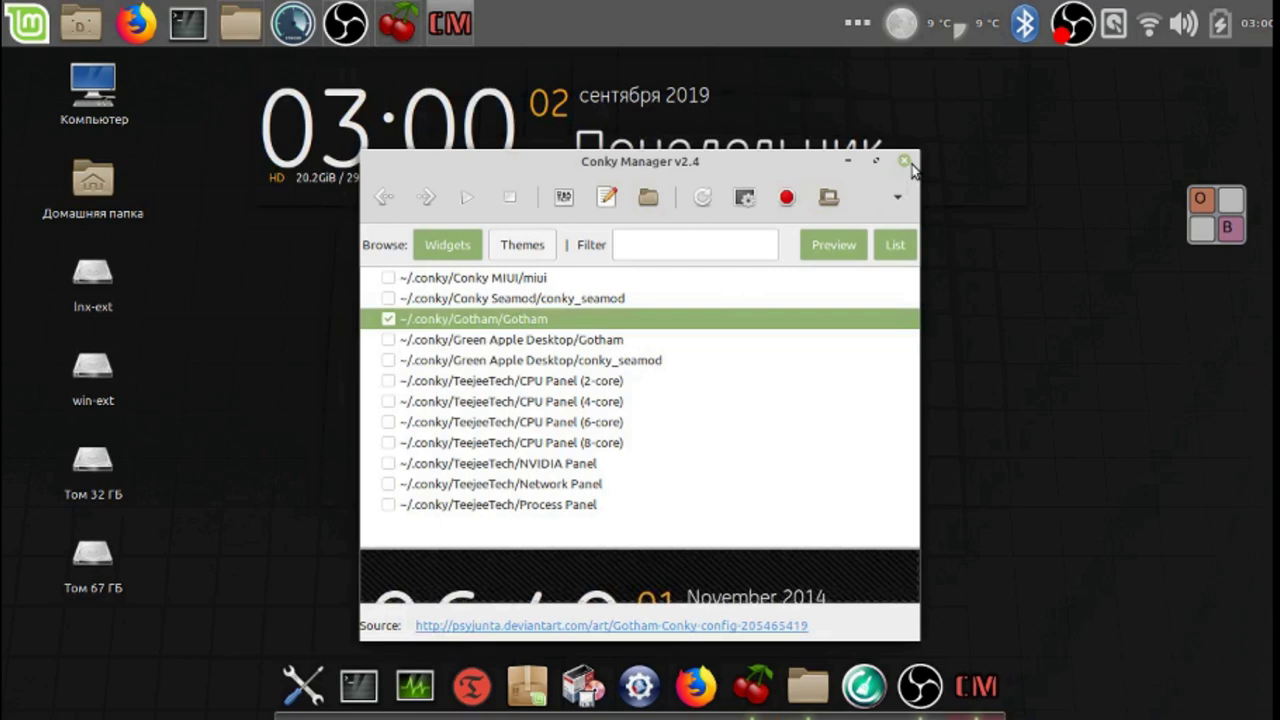
{"action": "right_click", "coordinate": [971, 697]}
{"action": "left_click", "coordinate": [903, 616]}
{"action": "left_click", "coordinate": [904, 163]}
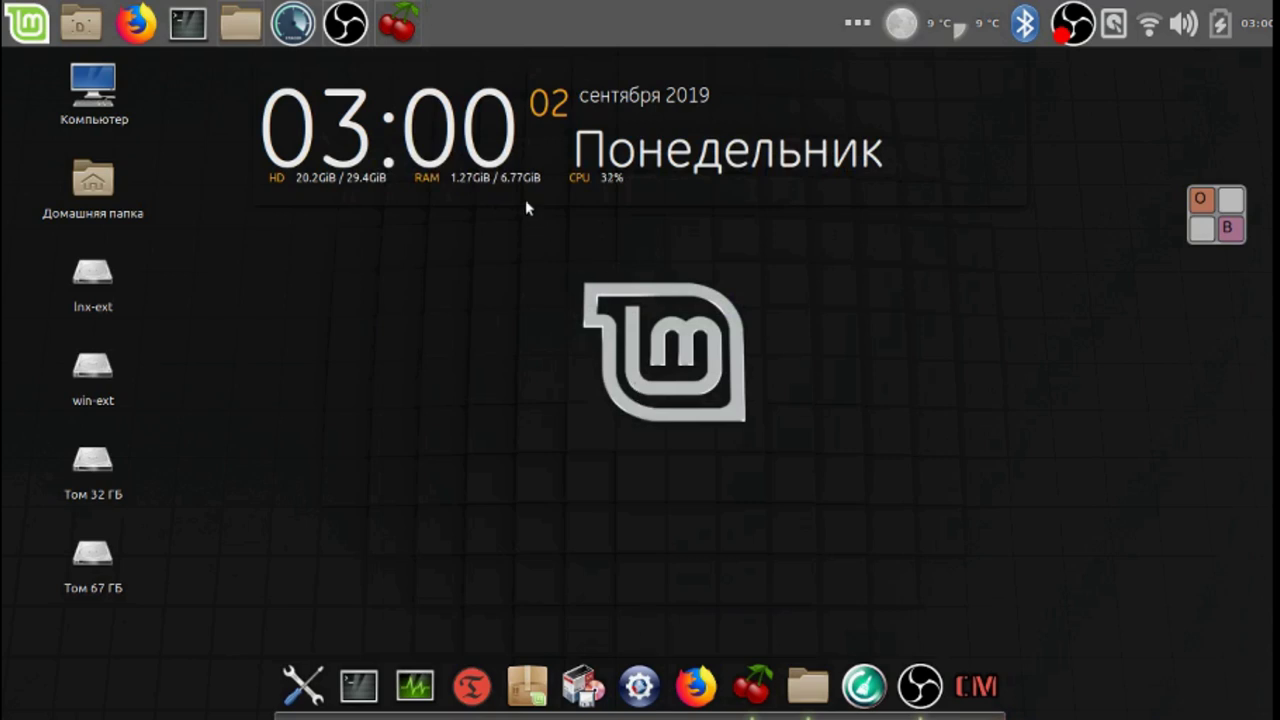
Open the Загрузки folder in the file manager and copy the "conky lmc-rus" file.
{"action": "left_click", "coordinate": [807, 686]}
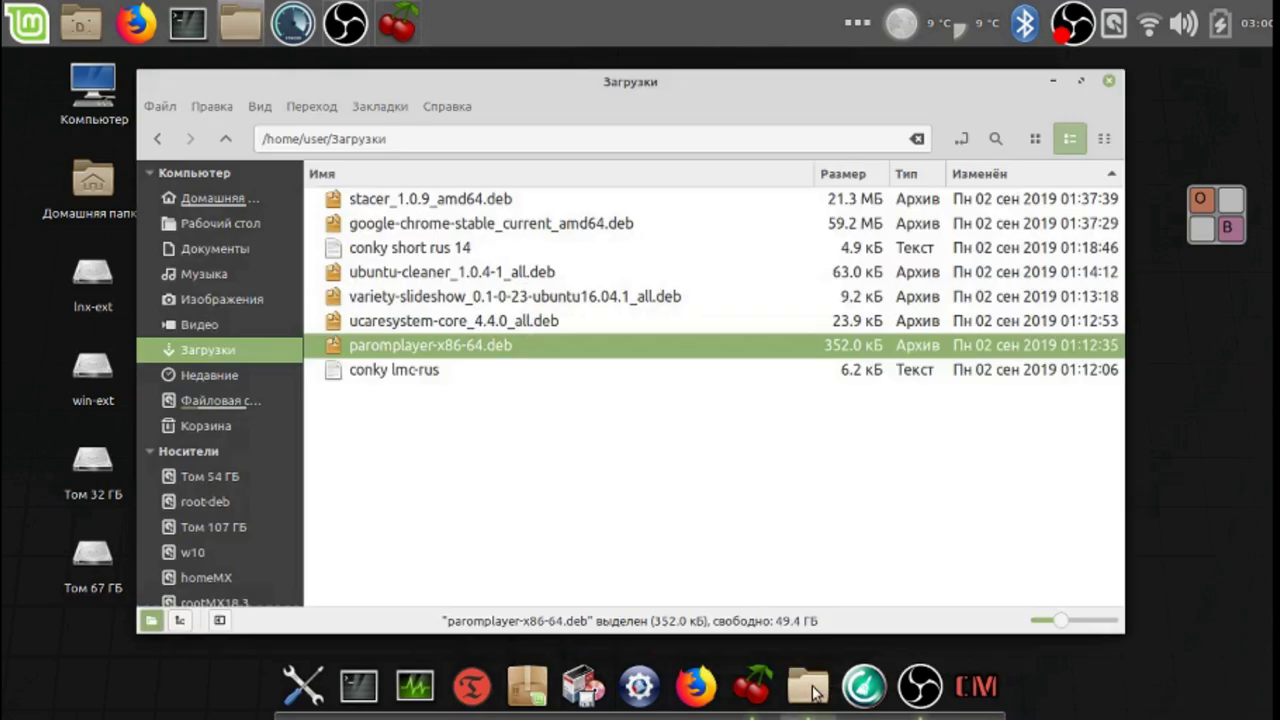
{"action": "left_click", "coordinate": [424, 372]}
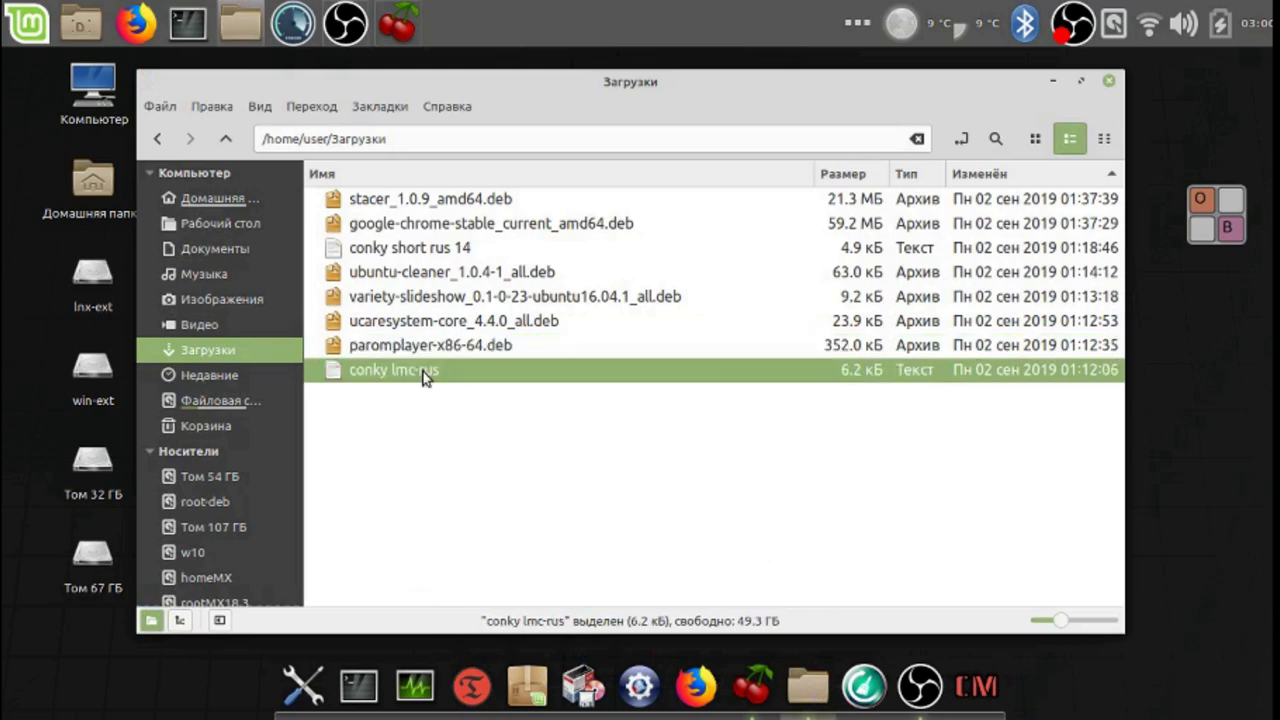
{"action": "right_click", "coordinate": [424, 374]}
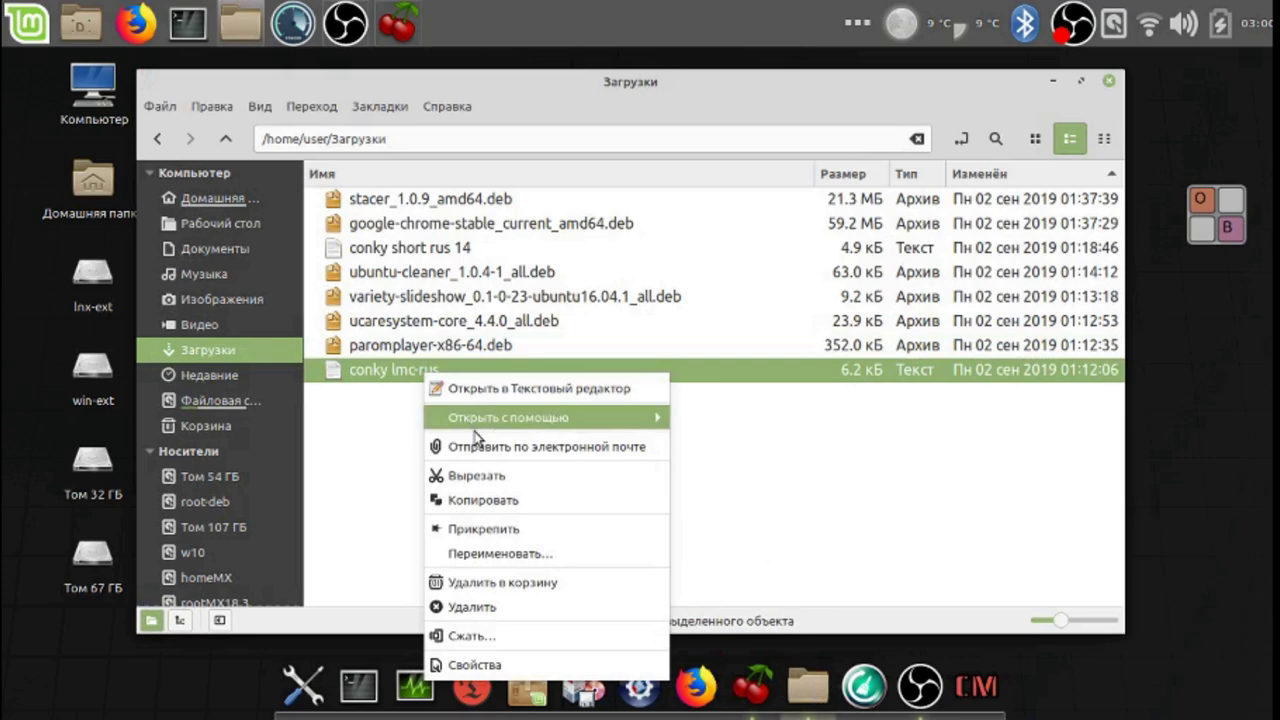
{"action": "left_click", "coordinate": [510, 499]}
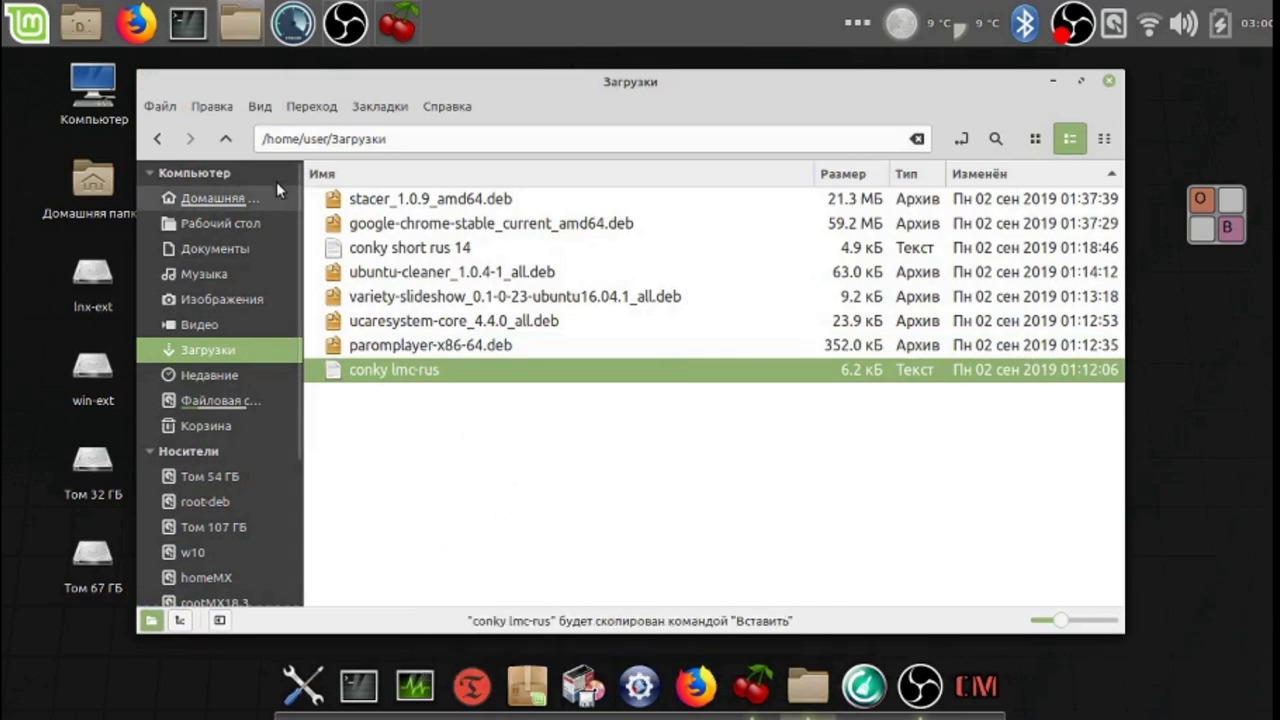
Paste the copied "conky lmc-rus" file into the .conky folder of the home directory and minimize the file manager.
{"action": "left_click", "coordinate": [229, 141]}
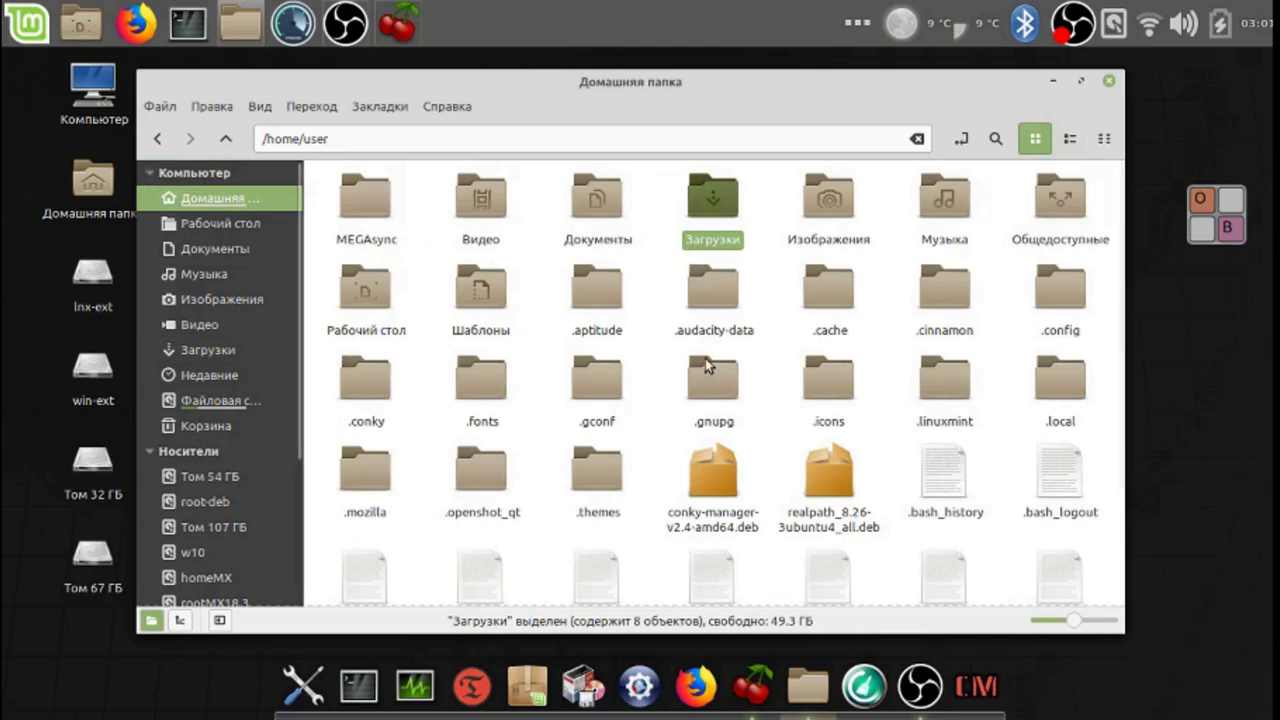
{"action": "double_click", "coordinate": [380, 398]}
{"action": "right_click", "coordinate": [669, 344]}
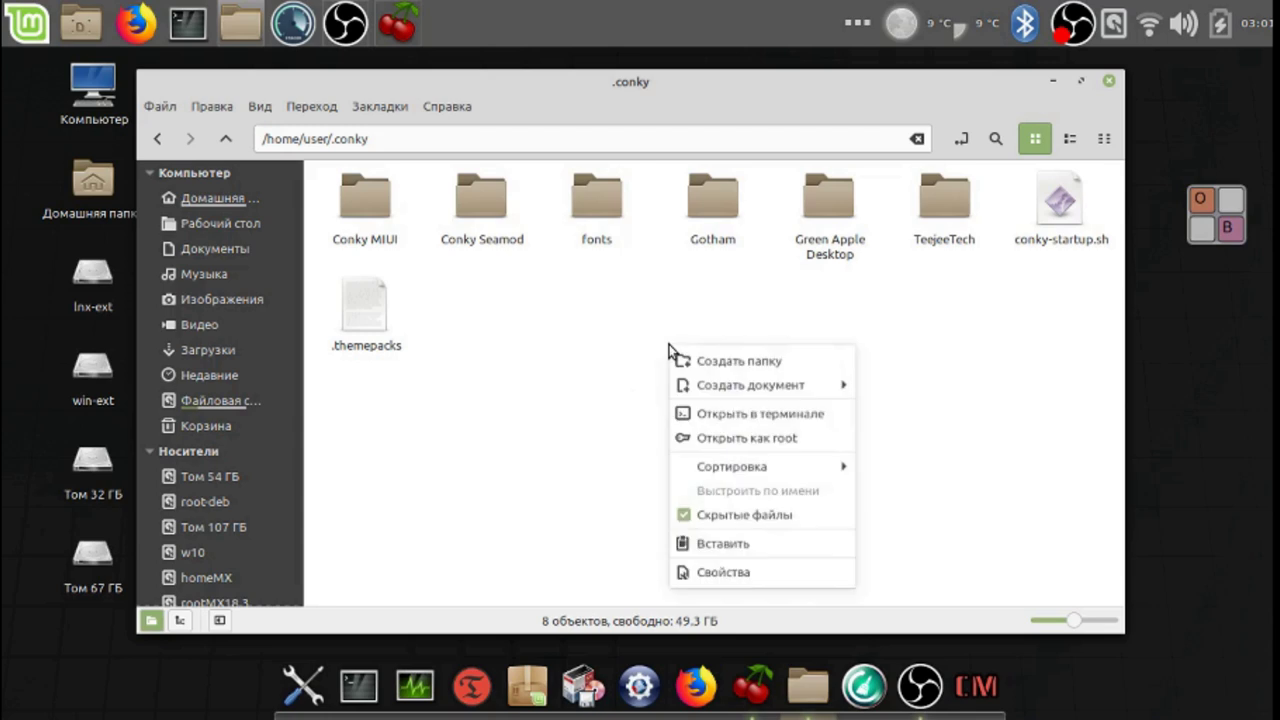
{"action": "left_click", "coordinate": [725, 546]}
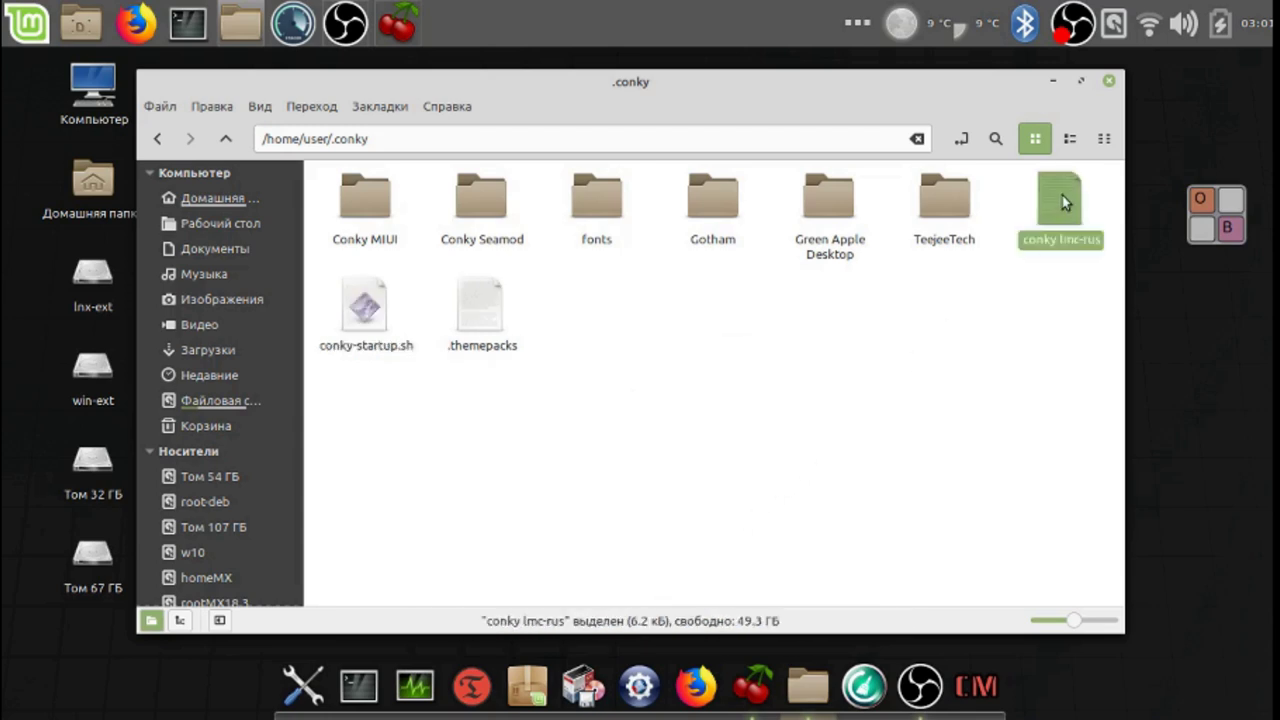
{"action": "left_click", "coordinate": [1051, 84]}
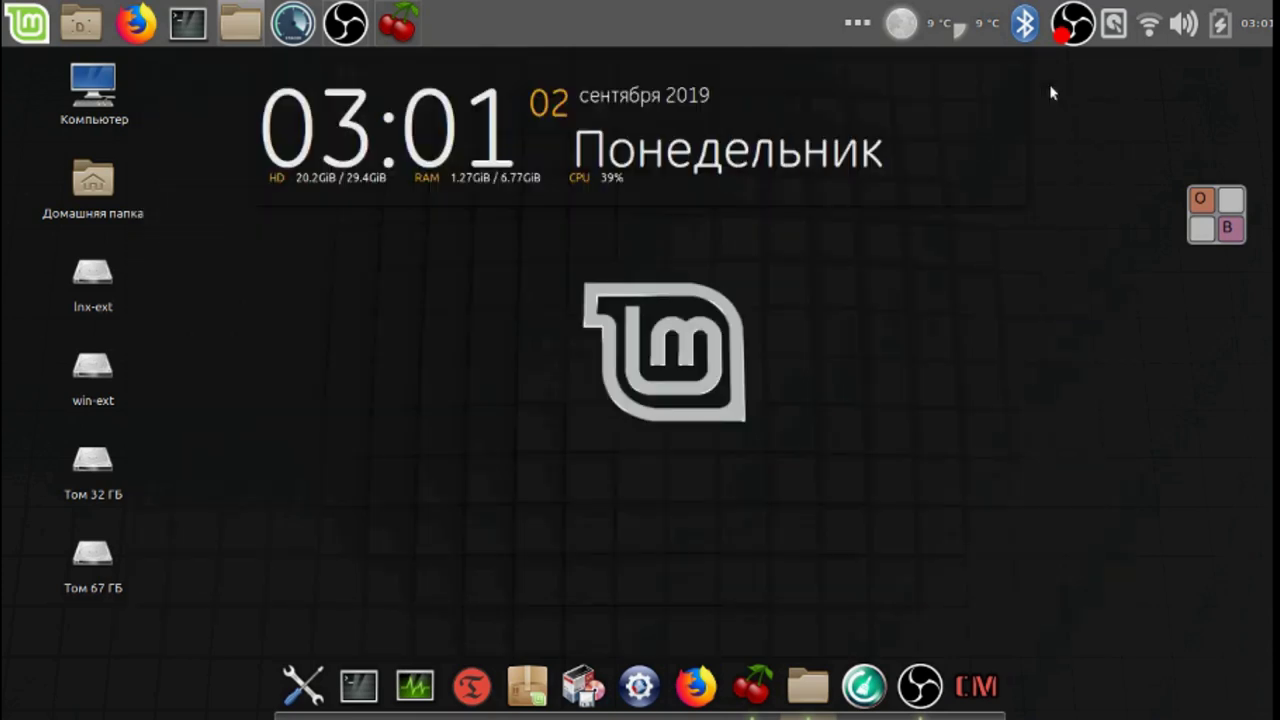
Open Conky Manager, disable the ~/.conky/Gotham/Gotham widget, and enable the ~/.conky/conky lmc-rus widget.
{"action": "left_click", "coordinate": [980, 690]}
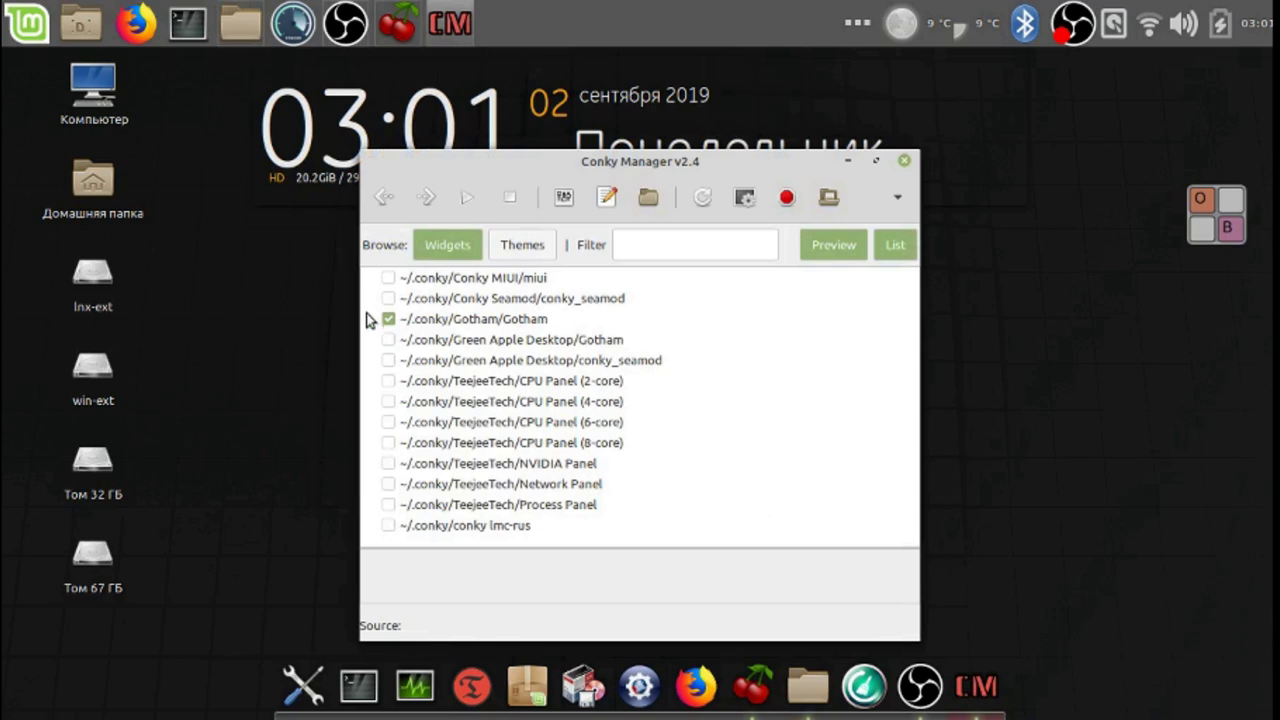
{"action": "left_click", "coordinate": [389, 321]}
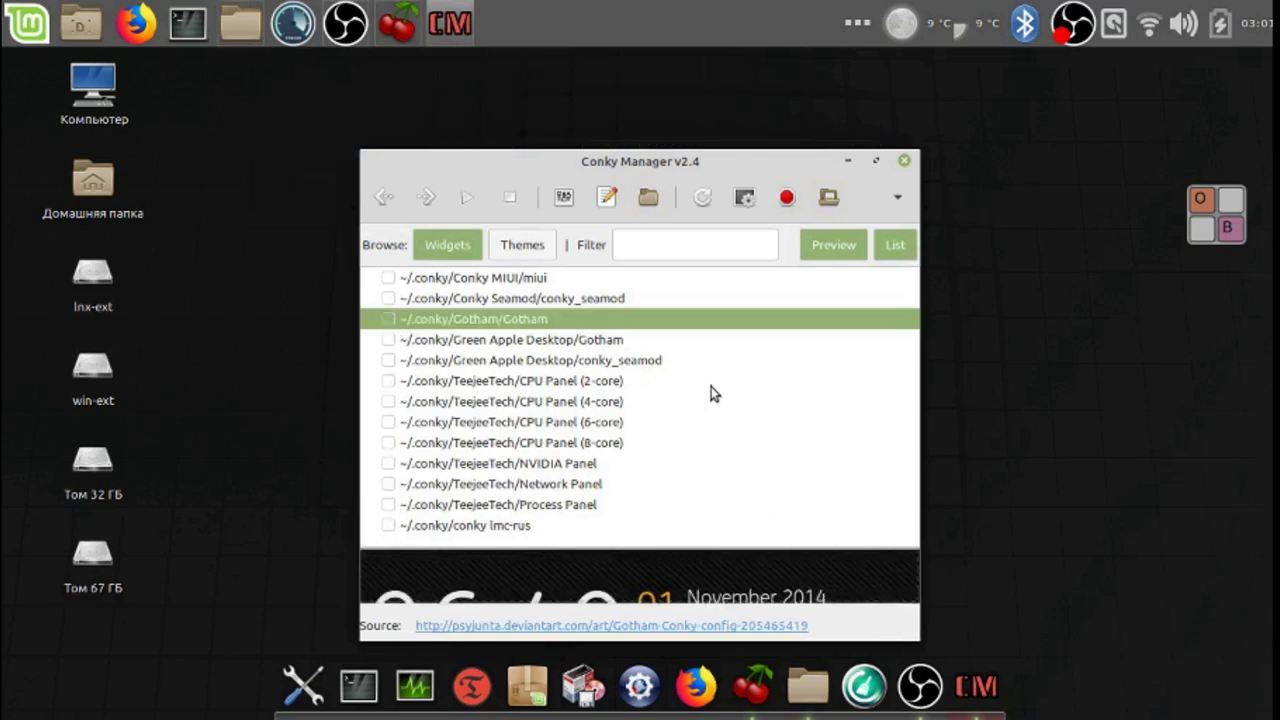
{"action": "left_click", "coordinate": [518, 530]}
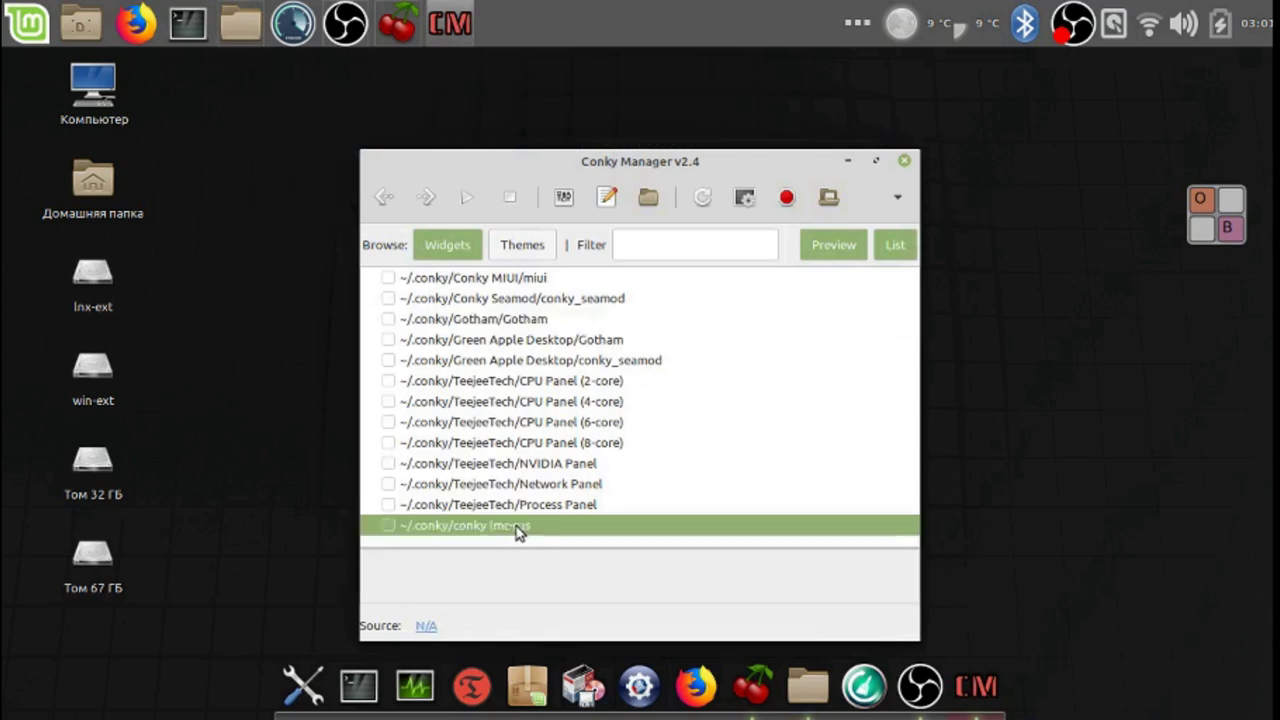
{"action": "left_click", "coordinate": [390, 530]}
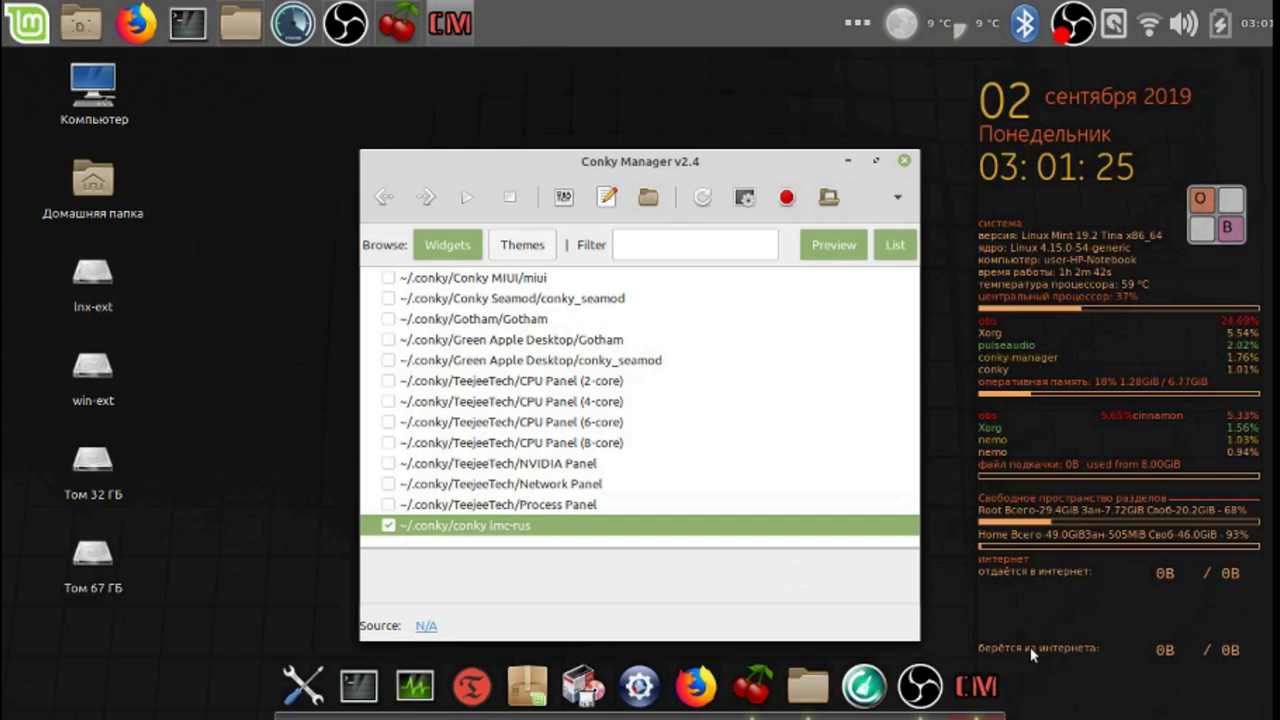
Edit the conky lmc-rus widget to use the Transparent transparency type and apply the change.
{"action": "left_click", "coordinate": [563, 200]}
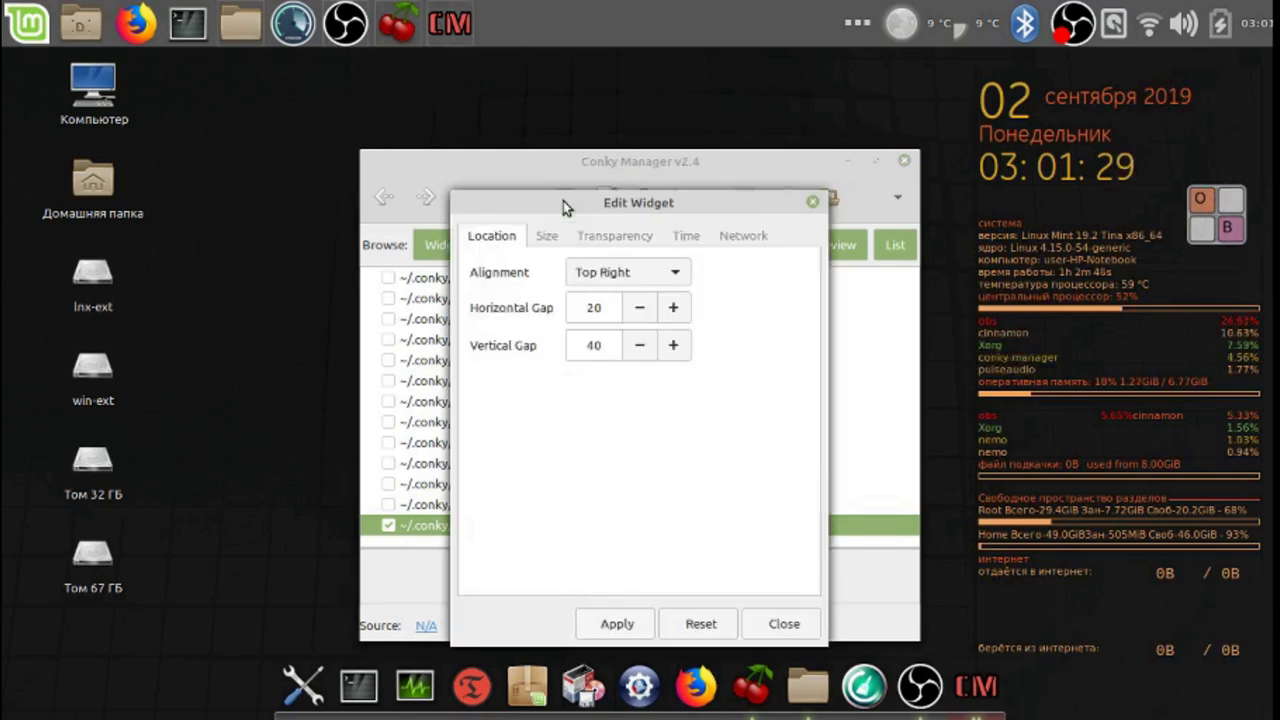
{"action": "left_click", "coordinate": [616, 240]}
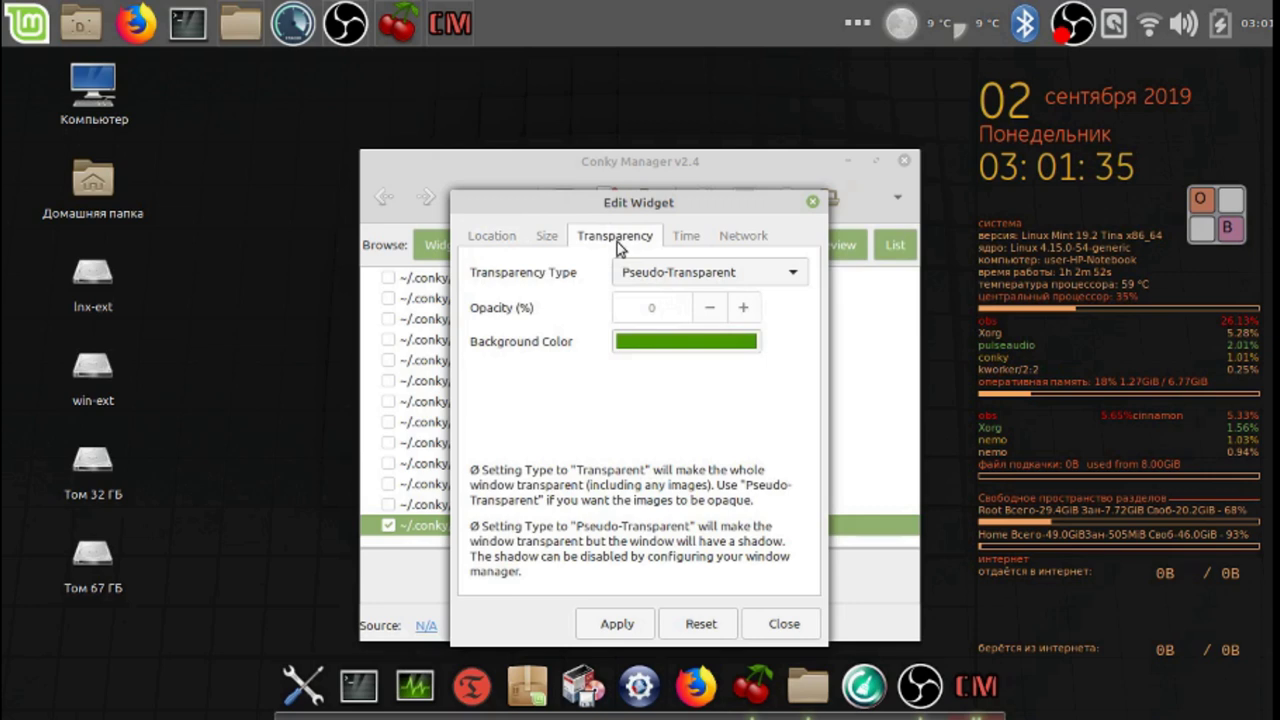
{"action": "left_click", "coordinate": [794, 277]}
{"action": "left_click", "coordinate": [786, 248]}
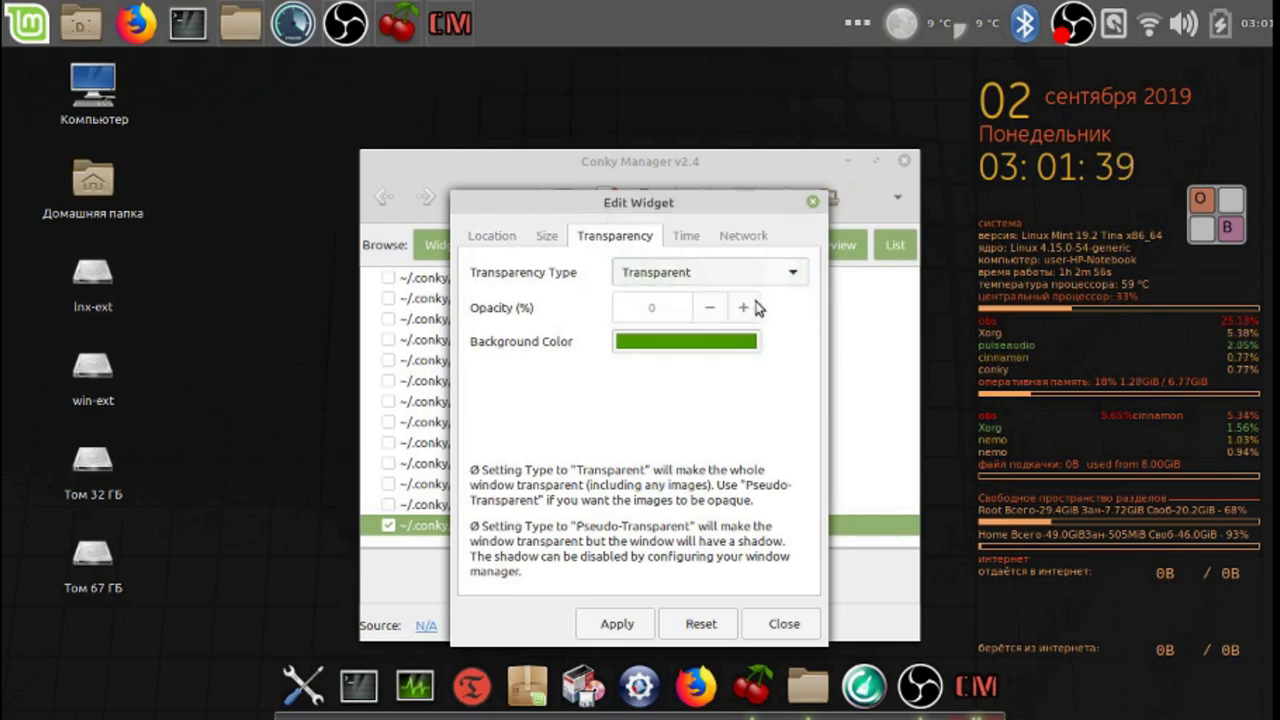
{"action": "left_click", "coordinate": [617, 624]}
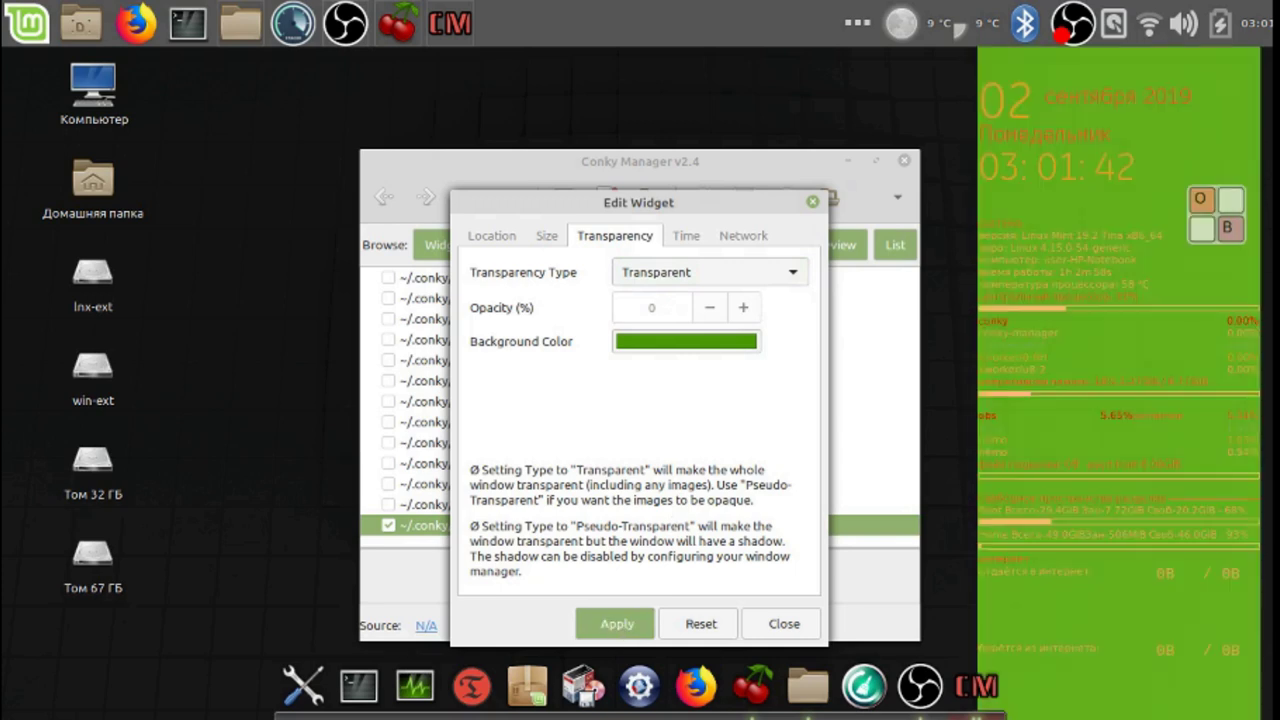
Set the widget's background color to black and apply it.
{"action": "left_click", "coordinate": [716, 344]}
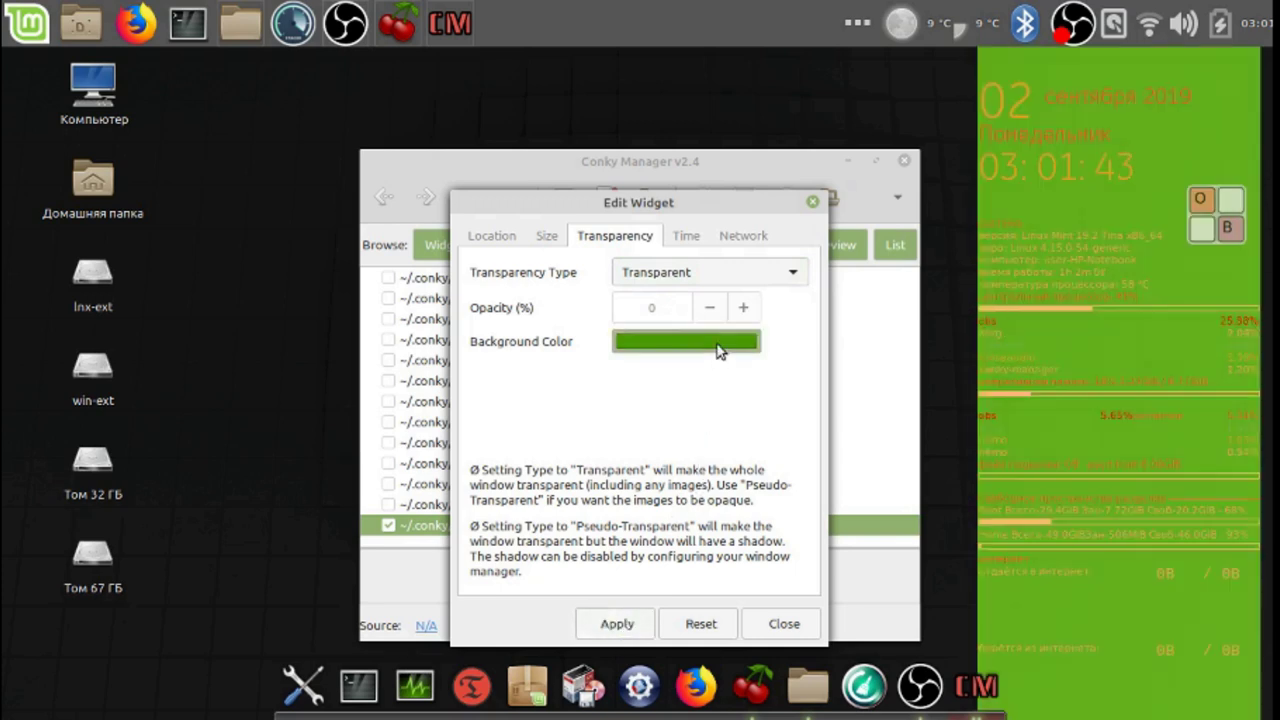
{"action": "left_click", "coordinate": [445, 449]}
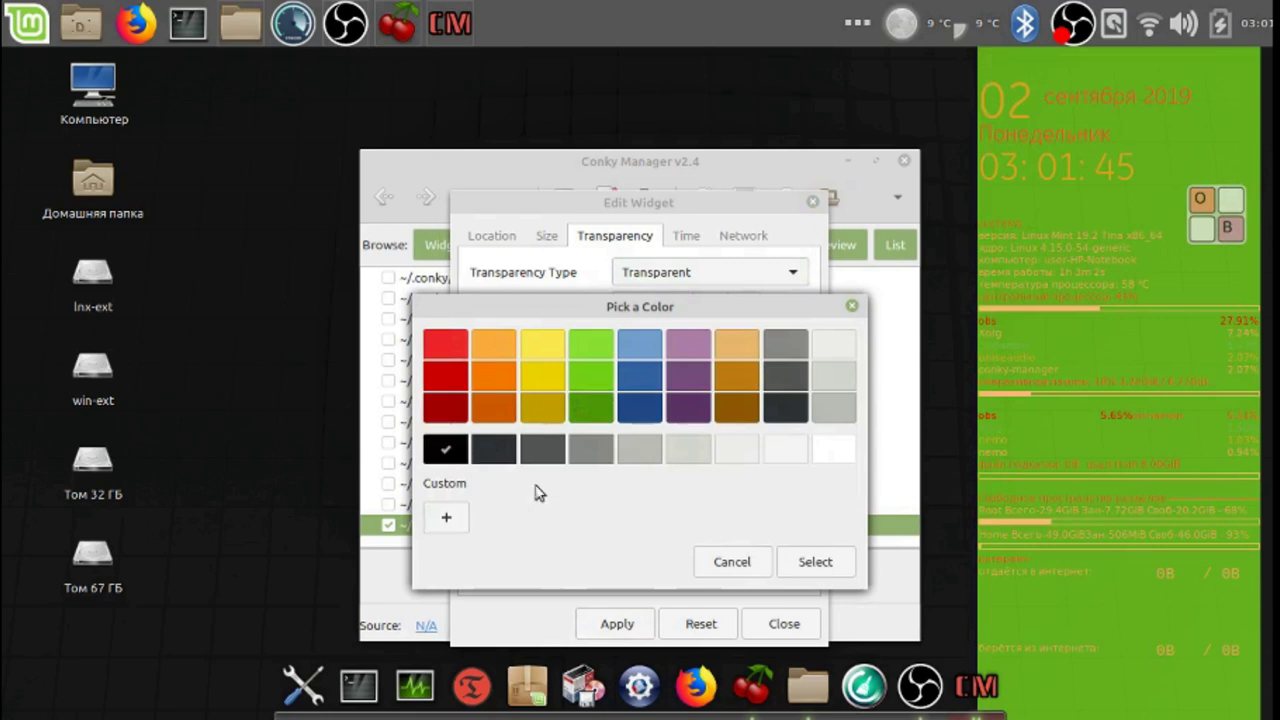
{"action": "left_click", "coordinate": [814, 563]}
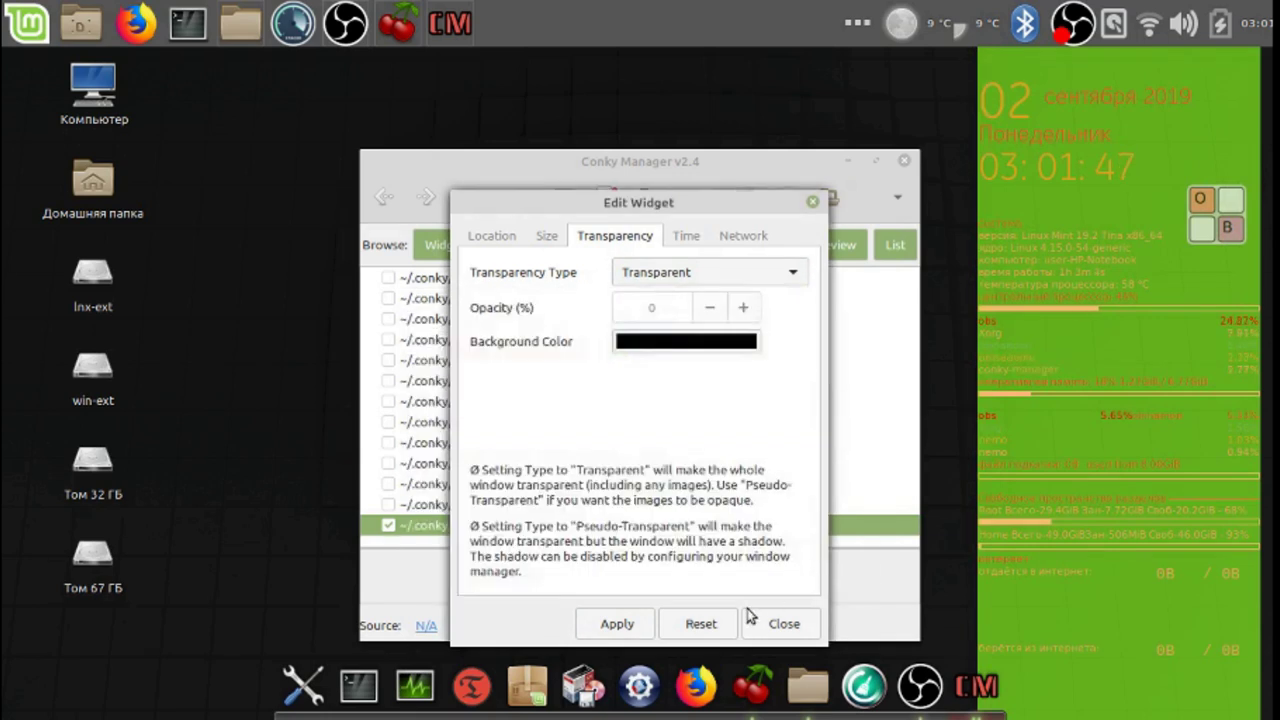
{"action": "left_click", "coordinate": [617, 624]}
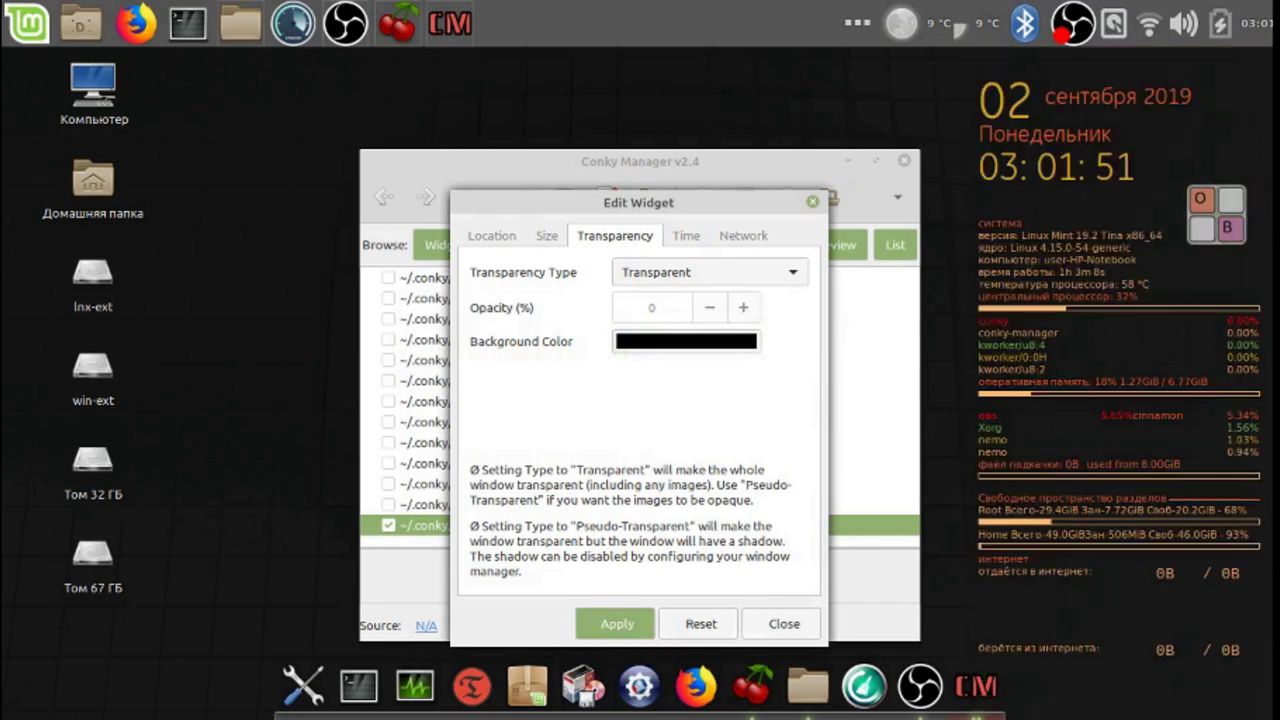
Fill the widget's network interface with the WiFi preset wlan0.
{"action": "left_click", "coordinate": [746, 237]}
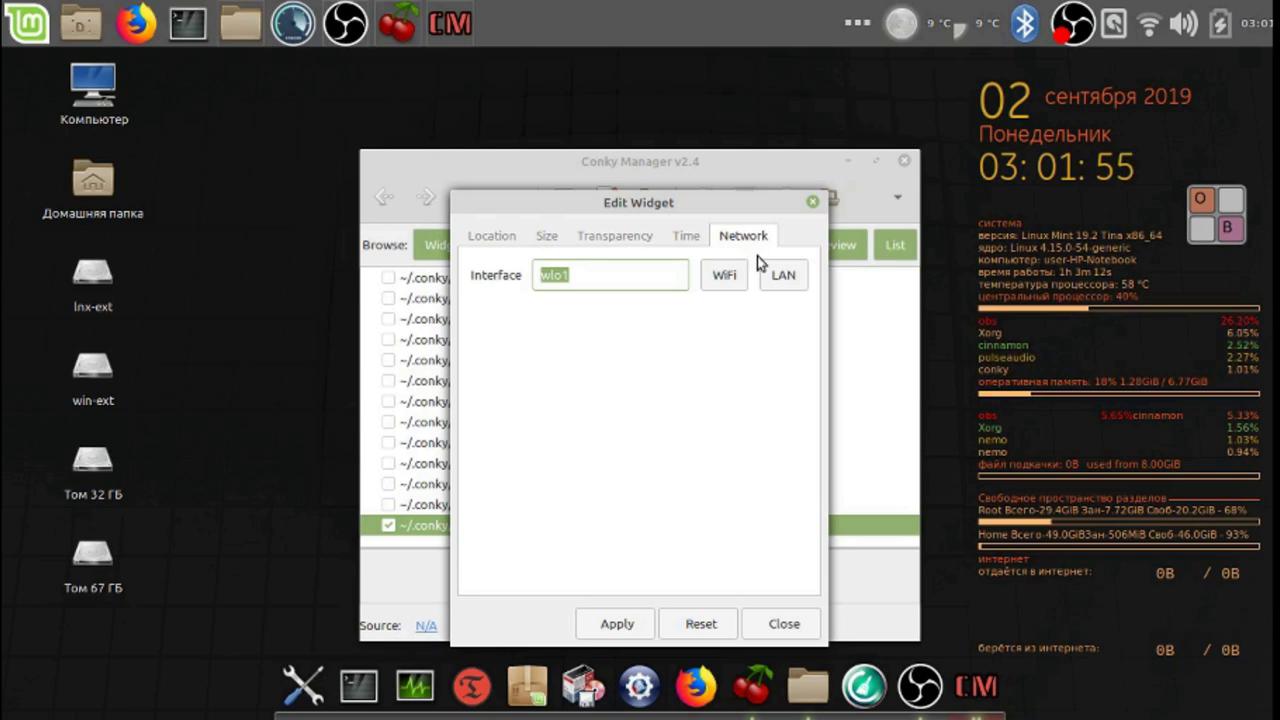
{"action": "left_click", "coordinate": [724, 274]}
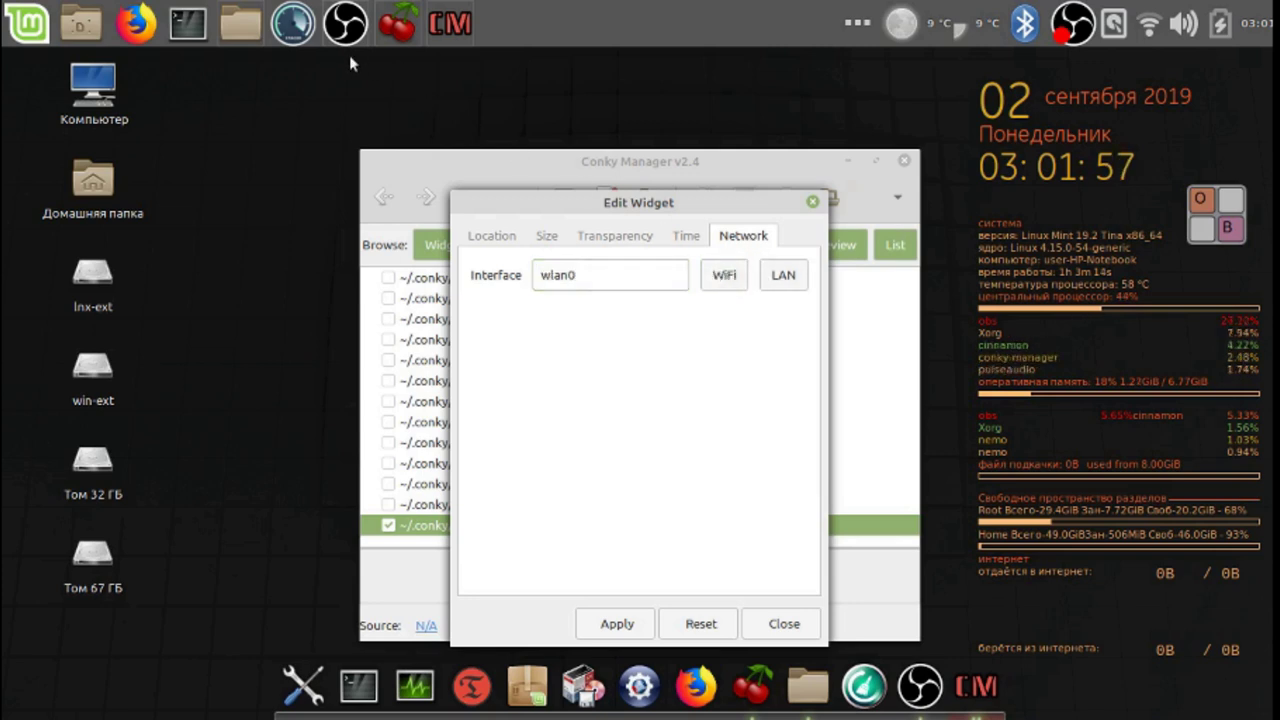
Open a terminal and run iwconfig to list the wireless network interfaces.
{"action": "left_click", "coordinate": [187, 22]}
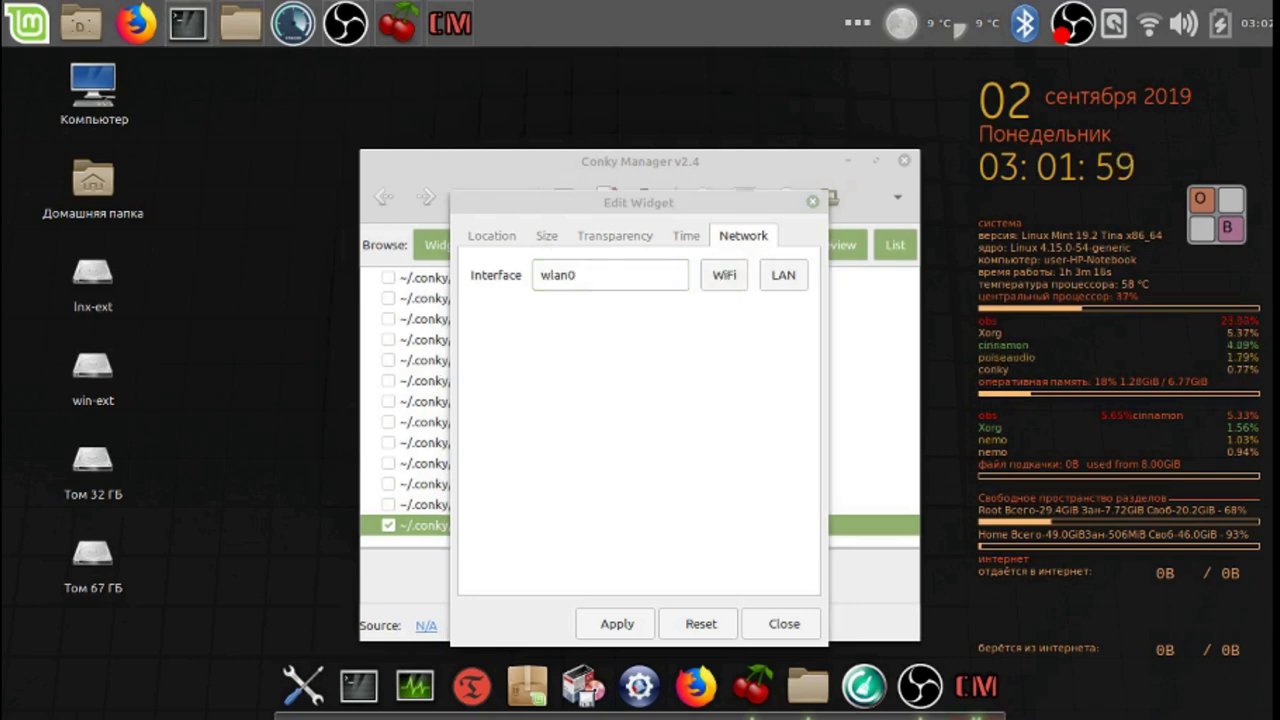
{"action": "left_click_drag", "start_coordinate": [480, 156], "coordinate": [248, 148]}
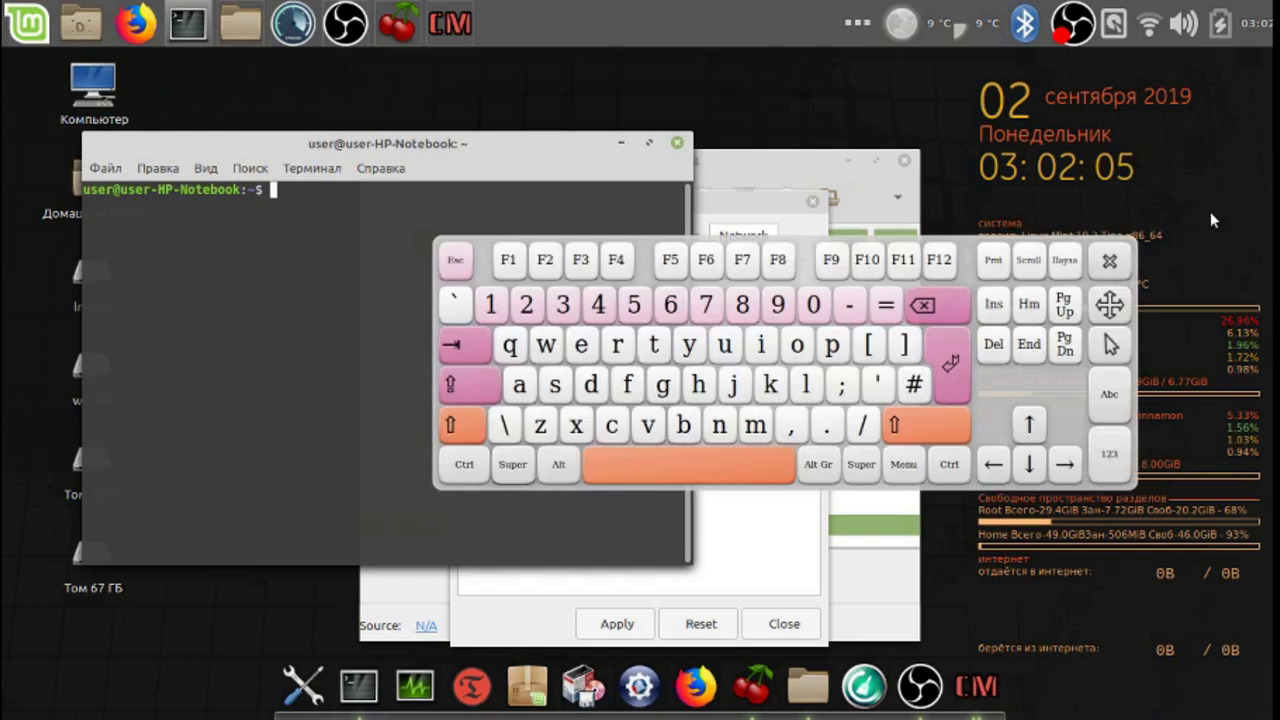
{"action": "left_click", "coordinate": [762, 345]}
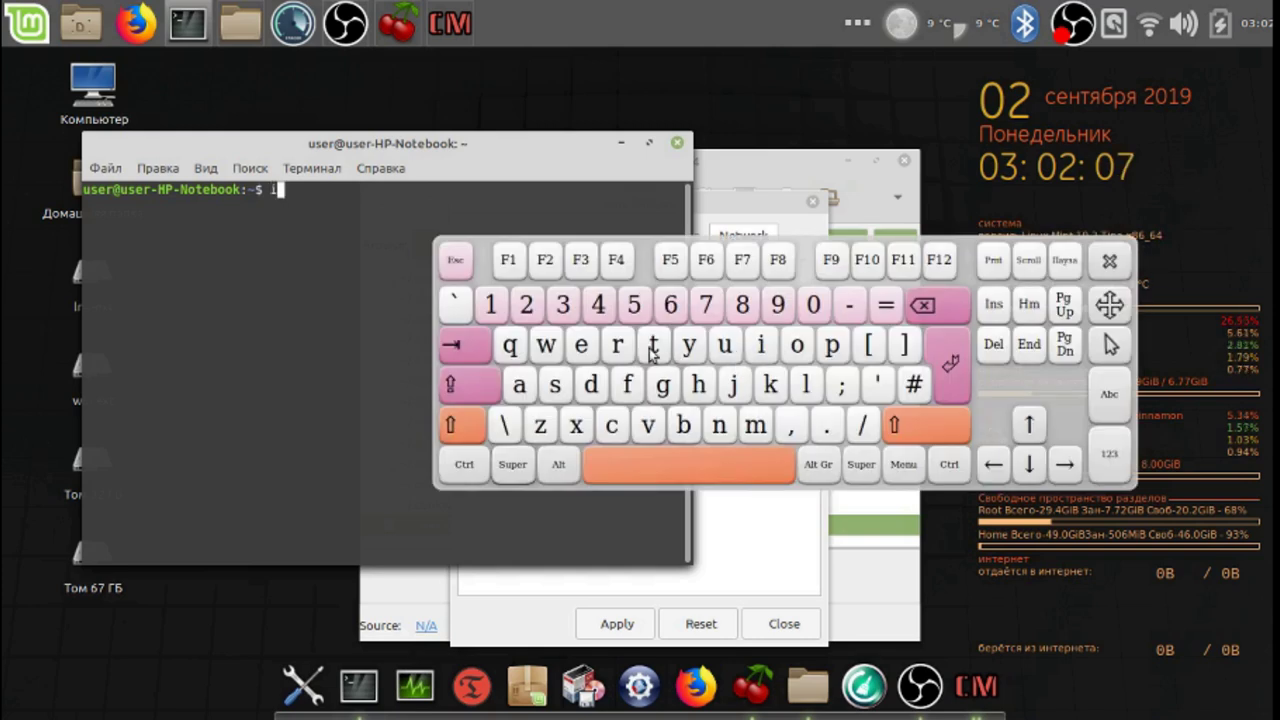
{"action": "left_click", "coordinate": [546, 345]}
{"action": "left_click", "coordinate": [613, 437]}
{"action": "left_click", "coordinate": [806, 348]}
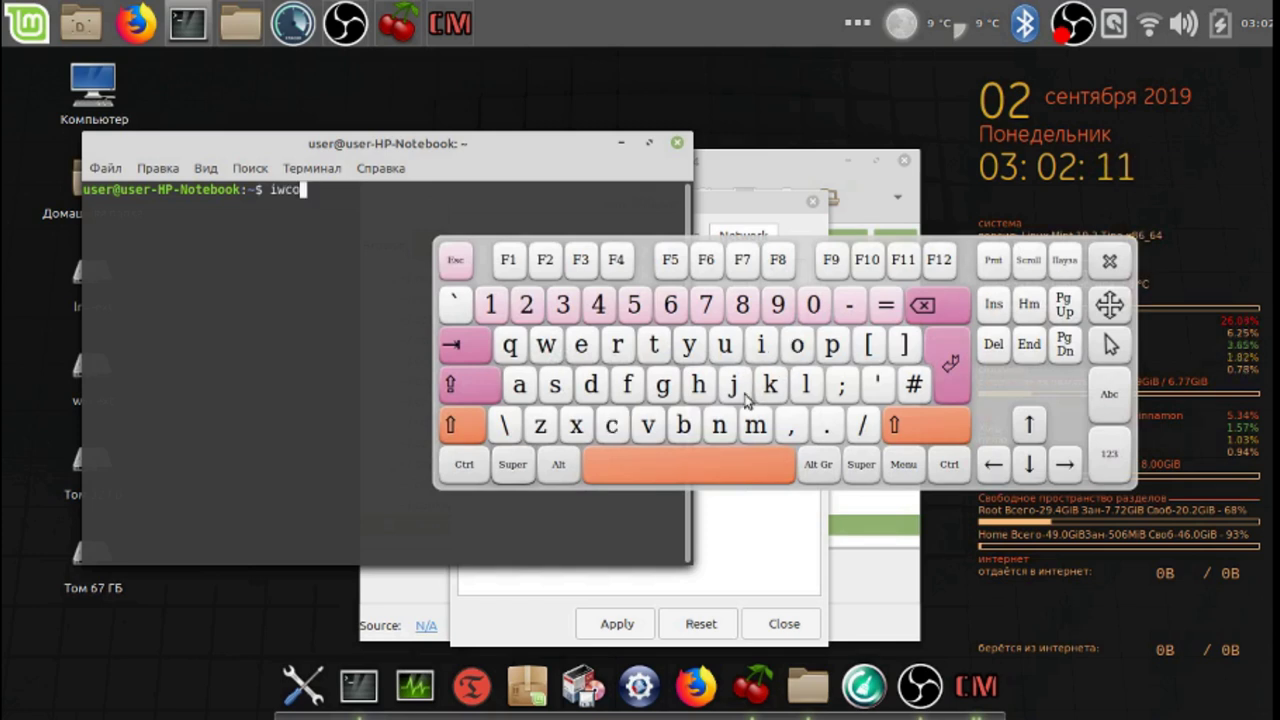
{"action": "left_click", "coordinate": [719, 426]}
{"action": "left_click", "coordinate": [627, 386]}
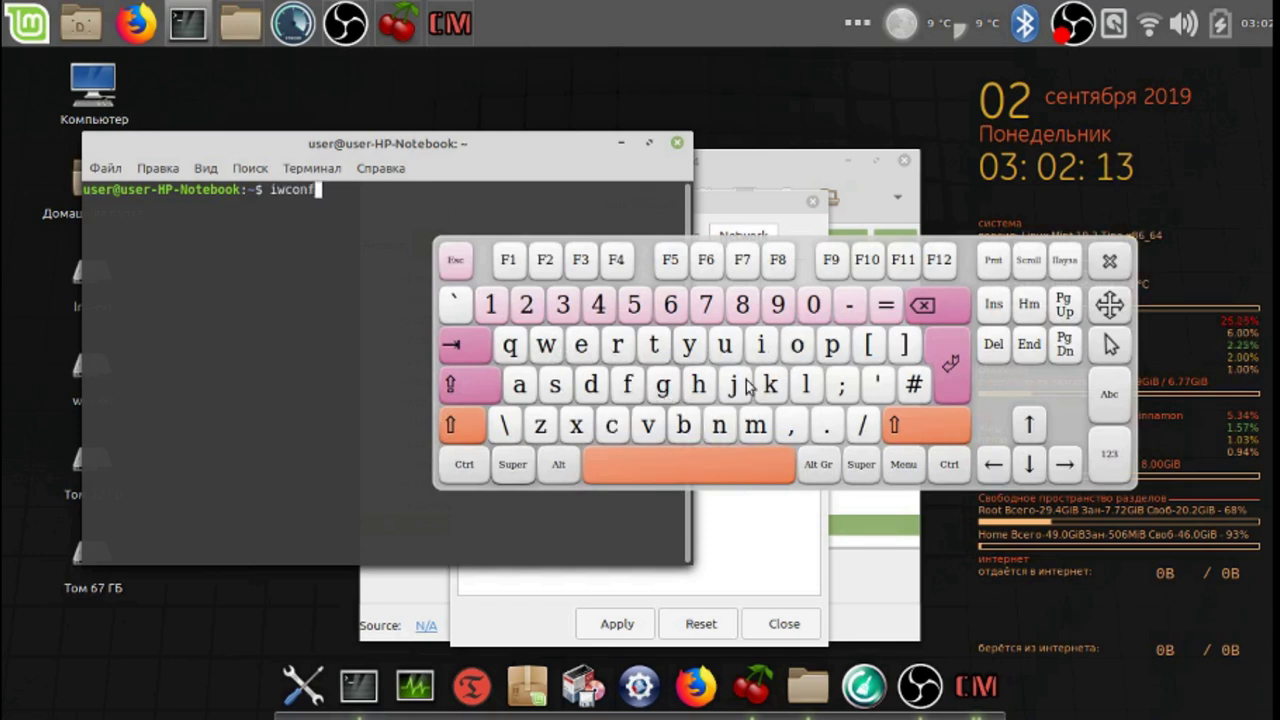
{"action": "left_click", "coordinate": [761, 345]}
{"action": "left_click", "coordinate": [666, 392]}
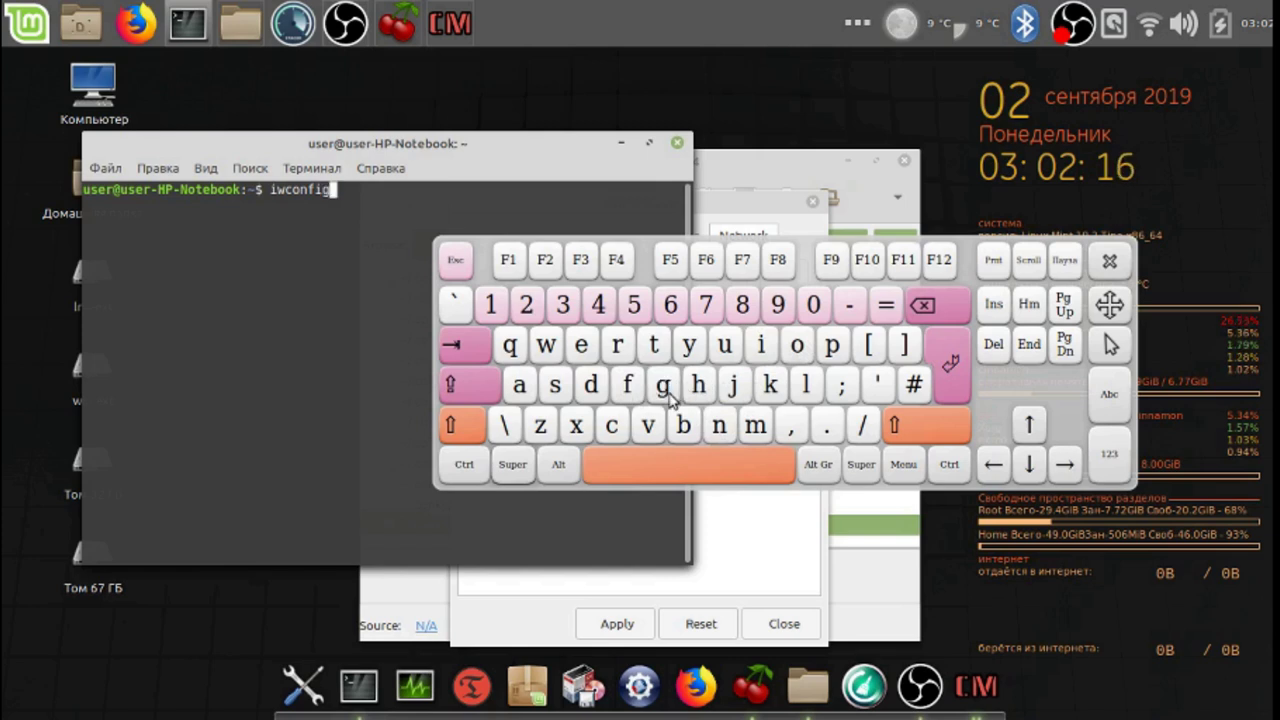
{"action": "left_click", "coordinate": [948, 361]}
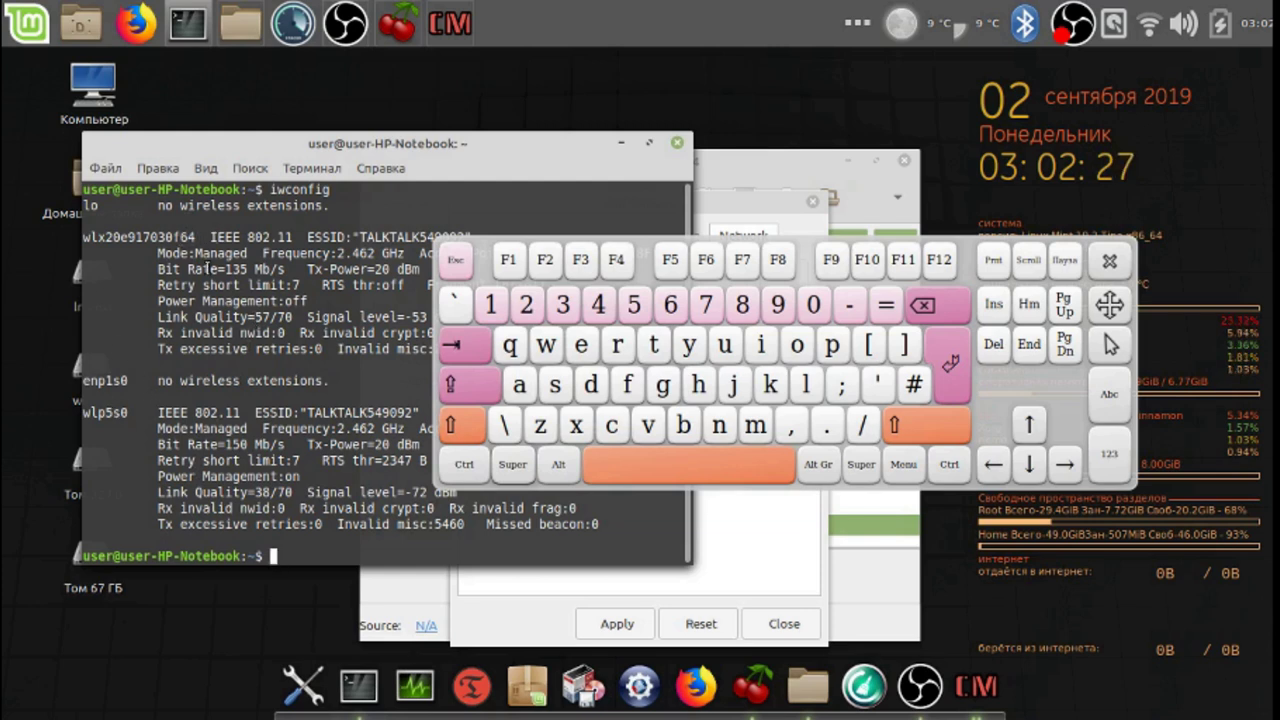
Copy the interface name wlx20e917030f64 from the iwconfig output and close the on-screen keyboard.
{"action": "left_click_drag", "start_coordinate": [202, 237], "coordinate": [72, 245]}
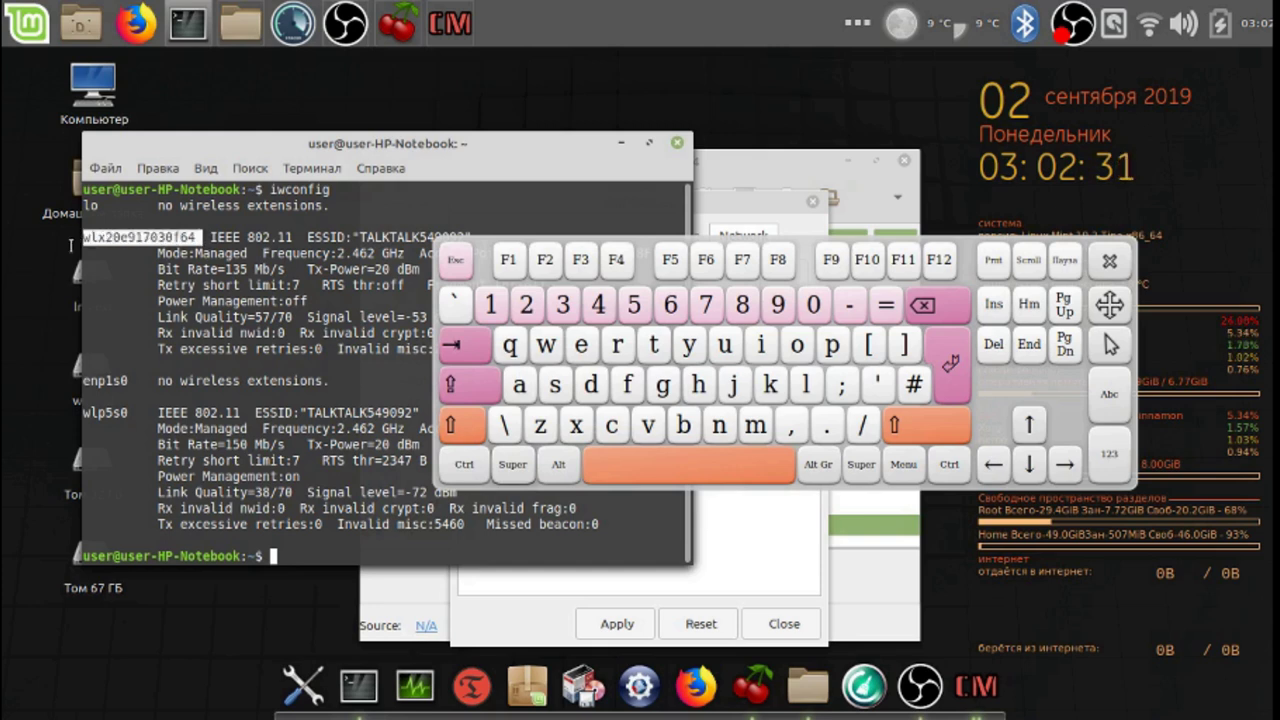
{"action": "right_click", "coordinate": [120, 244]}
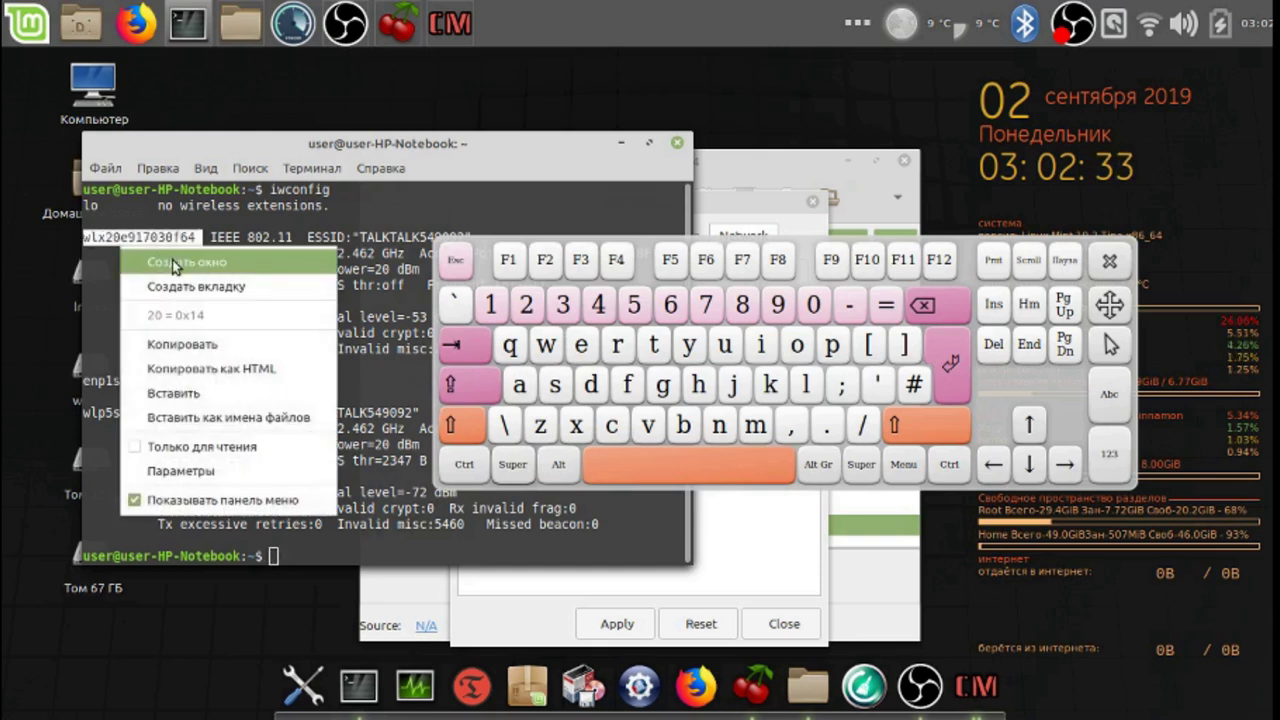
{"action": "left_click", "coordinate": [185, 346]}
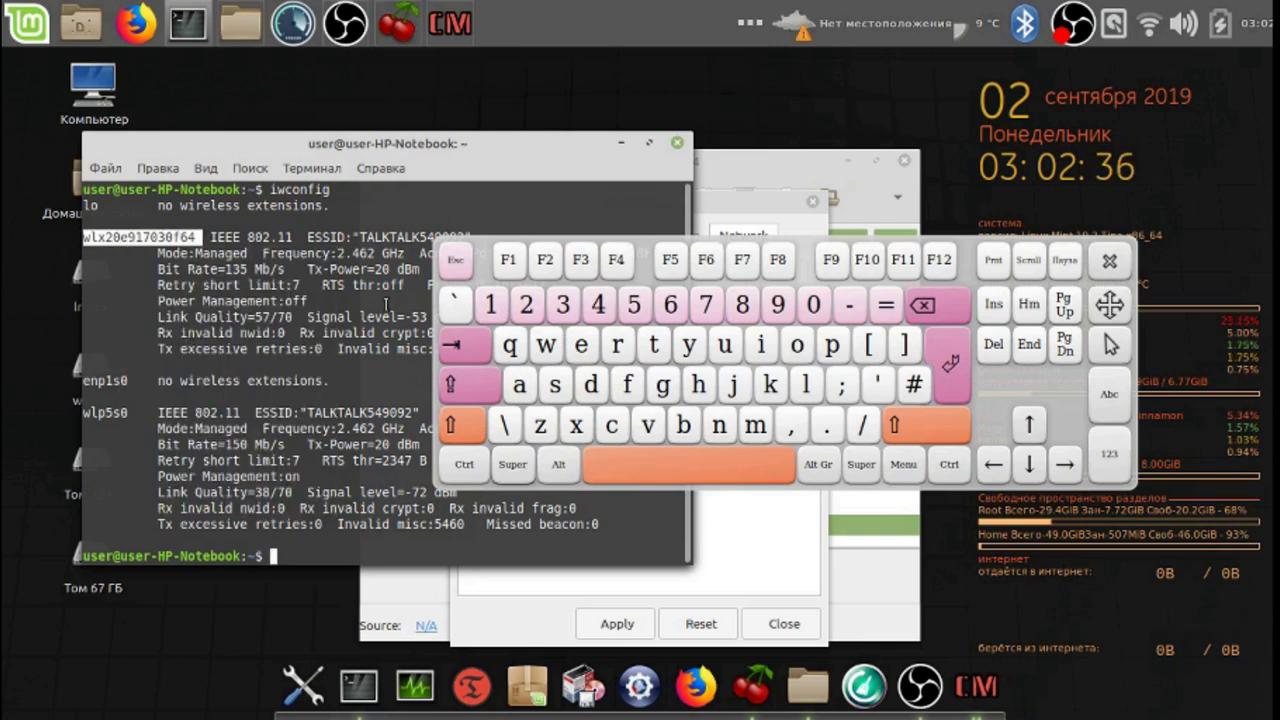
{"action": "left_click", "coordinate": [1111, 262]}
Clear the network interface in the conky lmc-rus widget settings and apply the empty value.
{"action": "left_click", "coordinate": [743, 208]}
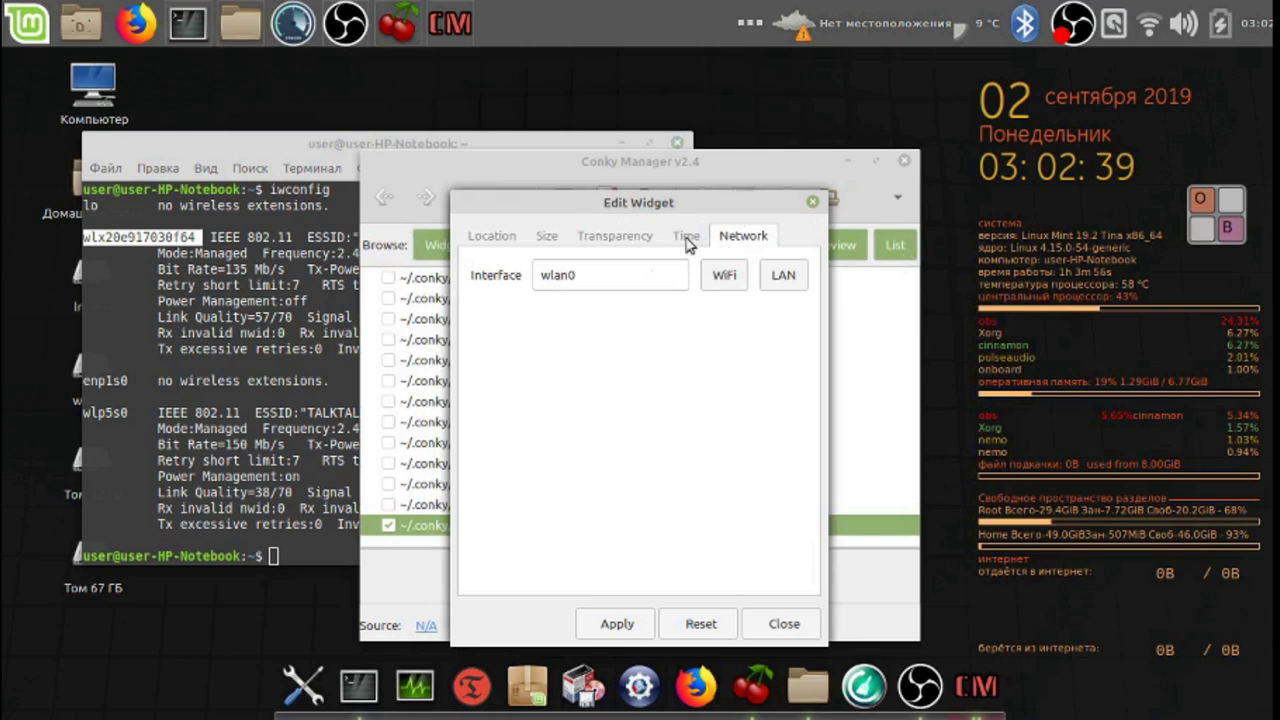
{"action": "left_click_drag", "start_coordinate": [639, 275], "coordinate": [543, 262]}
{"action": "right_click", "coordinate": [546, 270]}
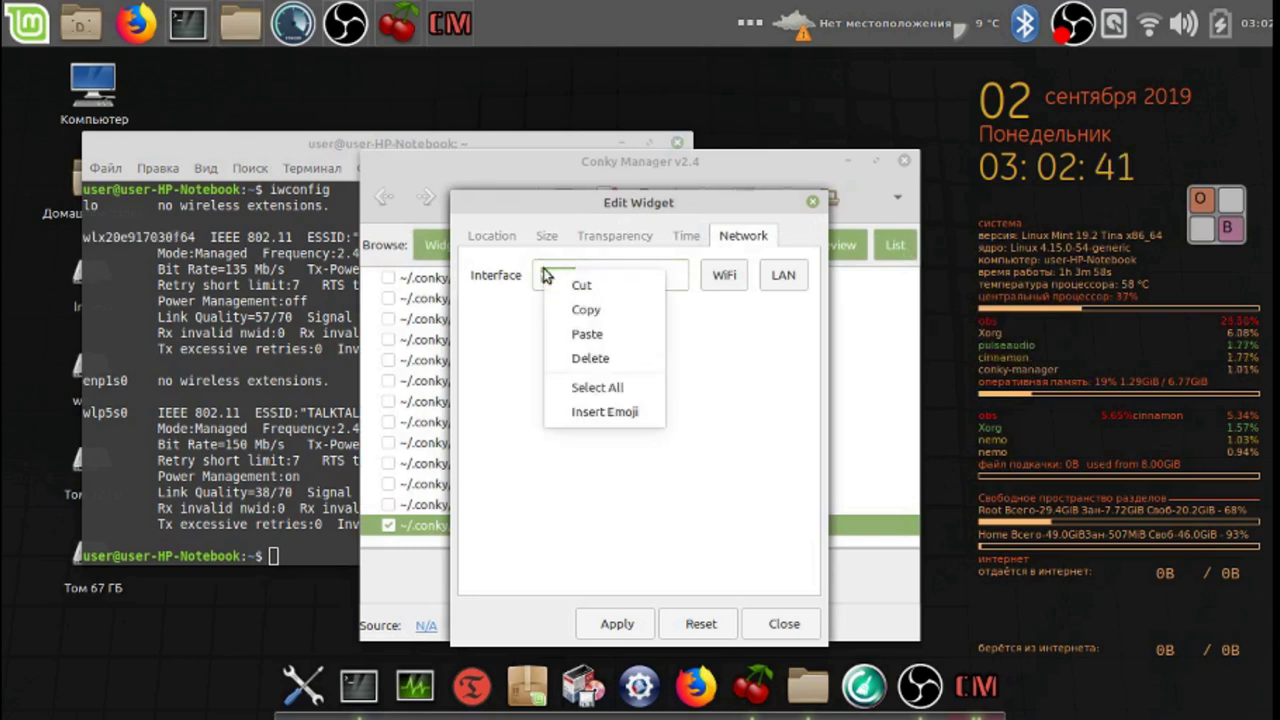
{"action": "left_click", "coordinate": [594, 360]}
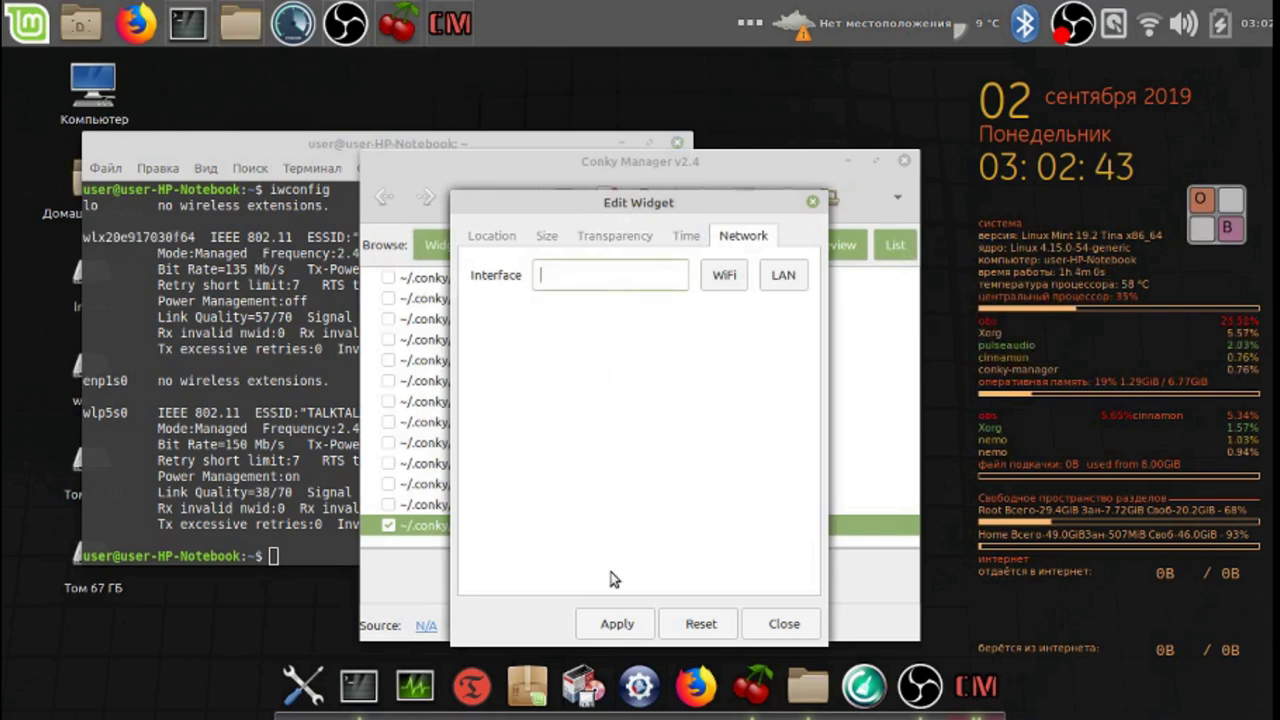
{"action": "left_click", "coordinate": [618, 626]}
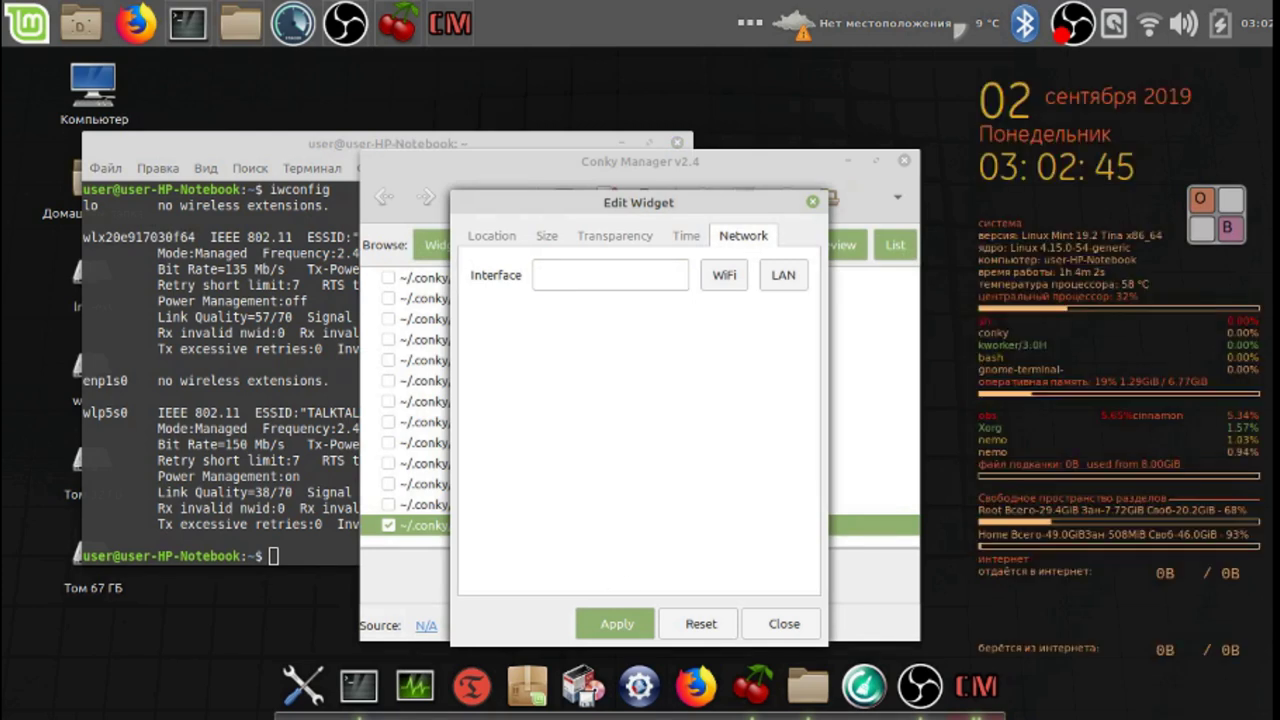
Load the Google Chrome download page in Firefox and minimize the browser.
{"action": "left_click", "coordinate": [697, 687]}
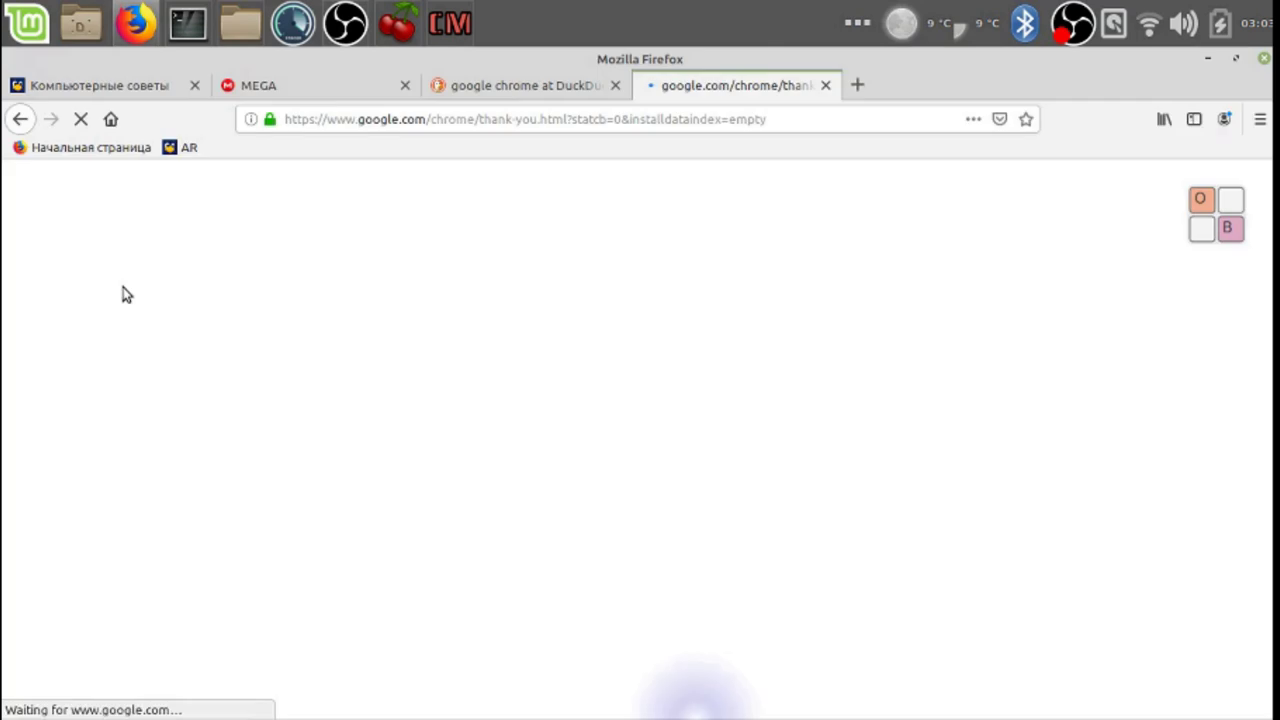
{"action": "left_click", "coordinate": [1207, 61]}
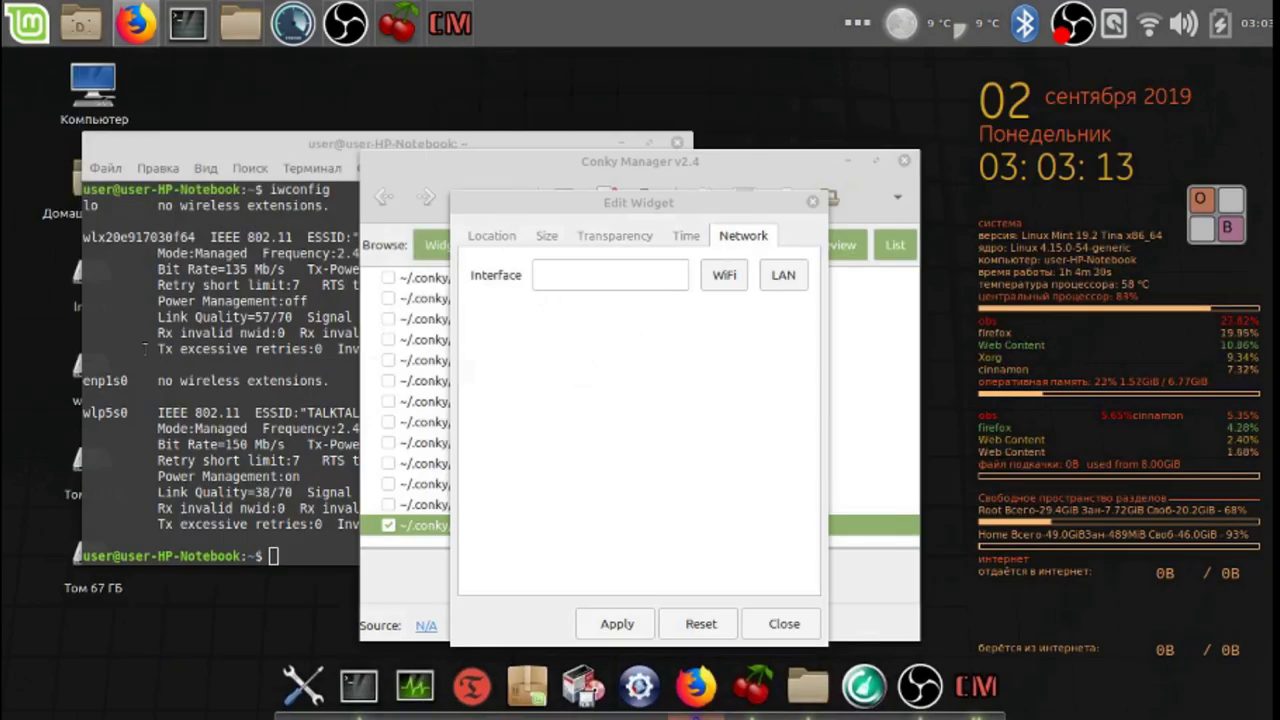
Copy the interface name wlx20e917030f64 from the iwconfig output again and paste it as the widget's network interface.
{"action": "left_click", "coordinate": [106, 298]}
{"action": "left_click_drag", "start_coordinate": [195, 237], "coordinate": [85, 237]}
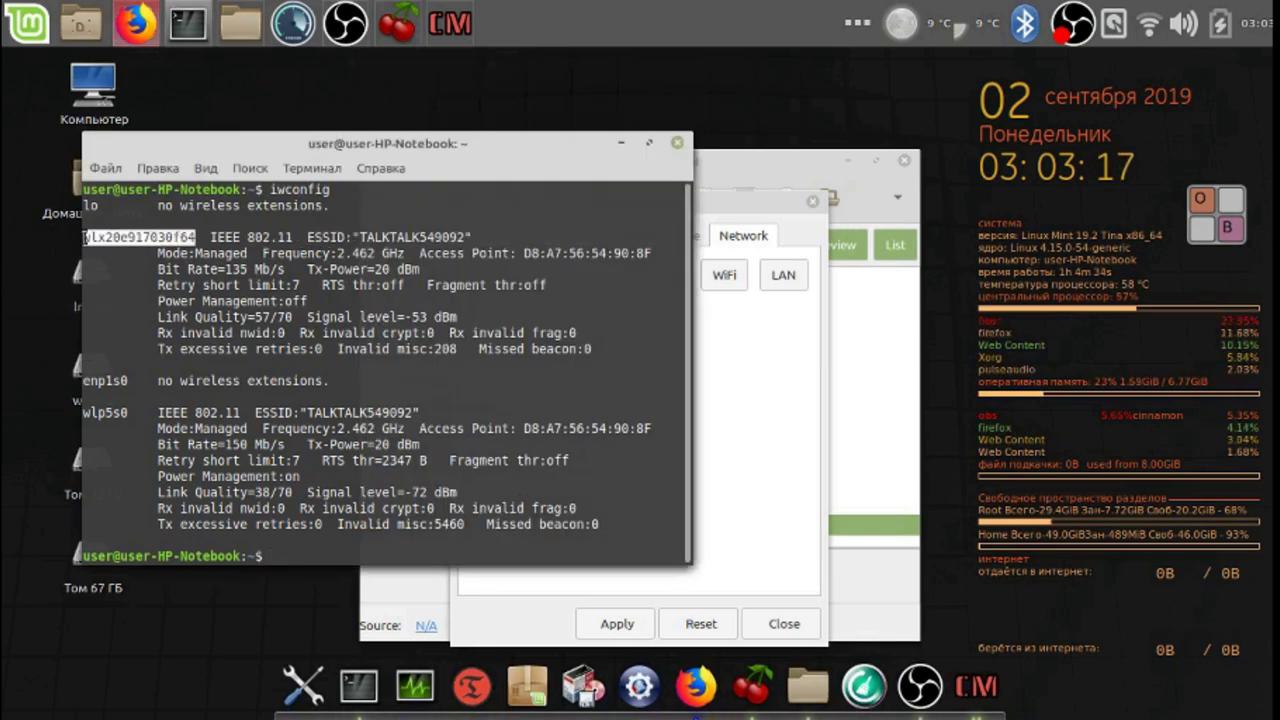
{"action": "right_click", "coordinate": [115, 241]}
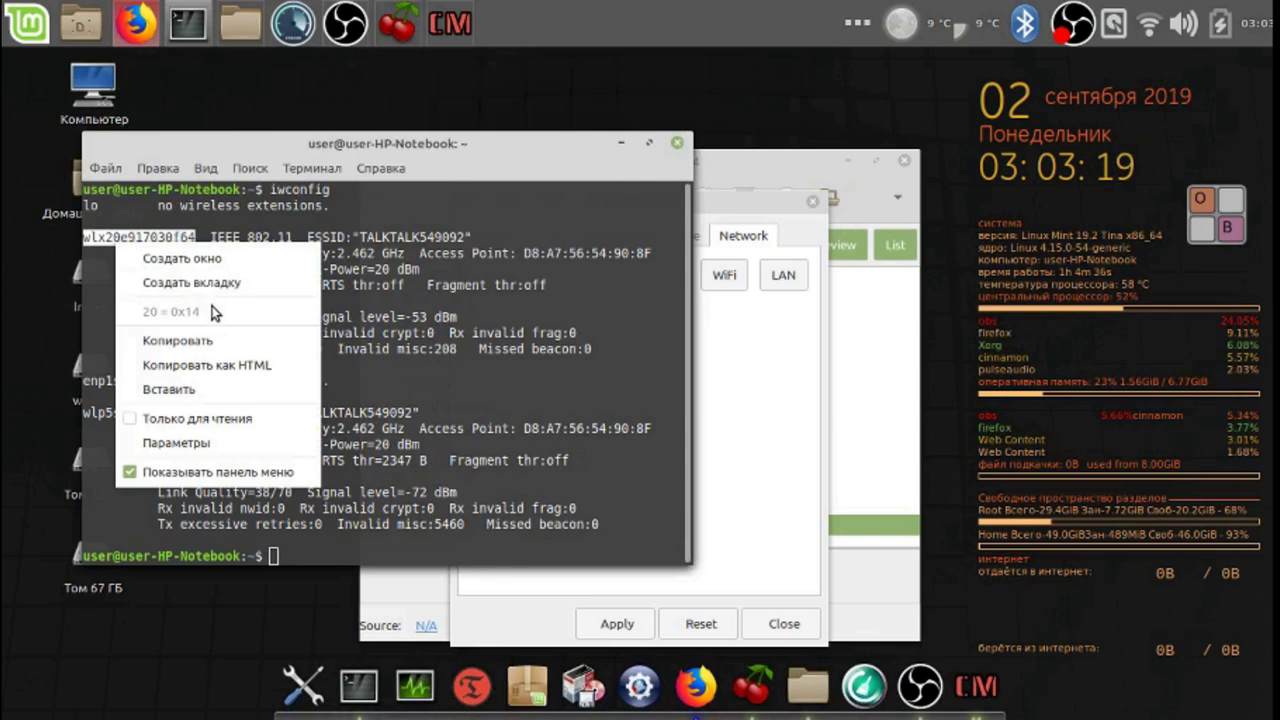
{"action": "left_click", "coordinate": [205, 340]}
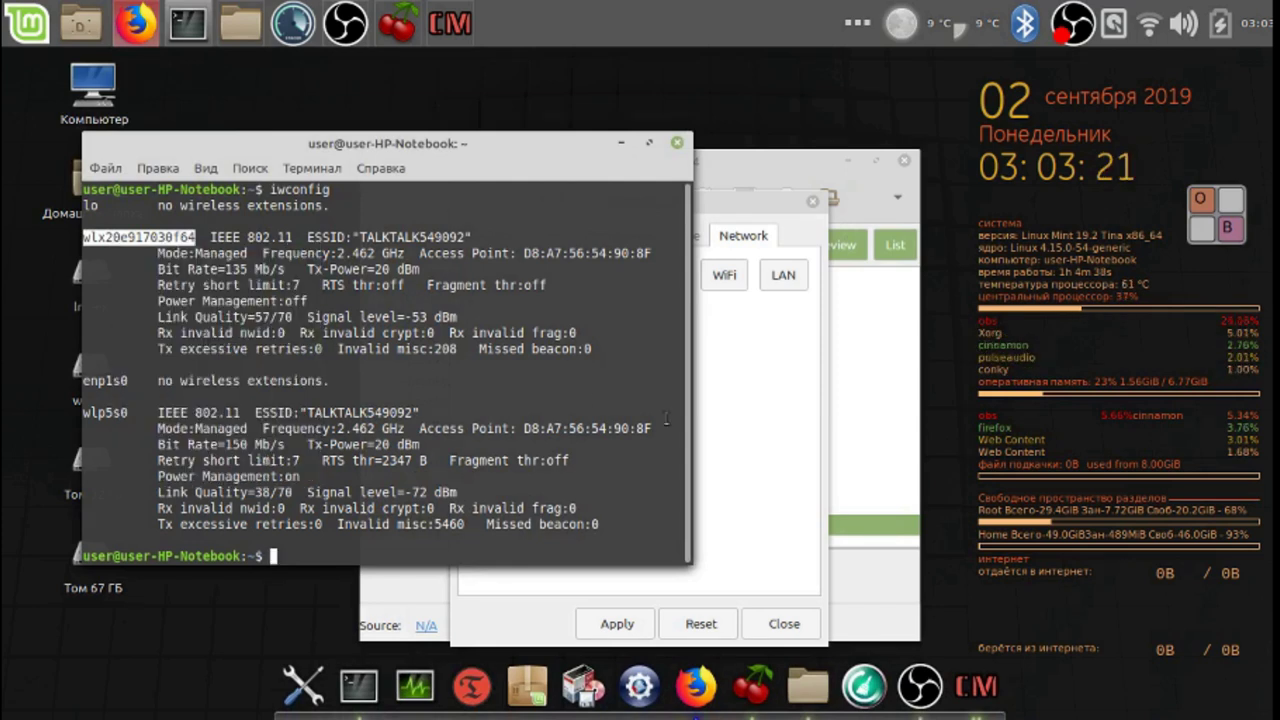
{"action": "left_click", "coordinate": [753, 410]}
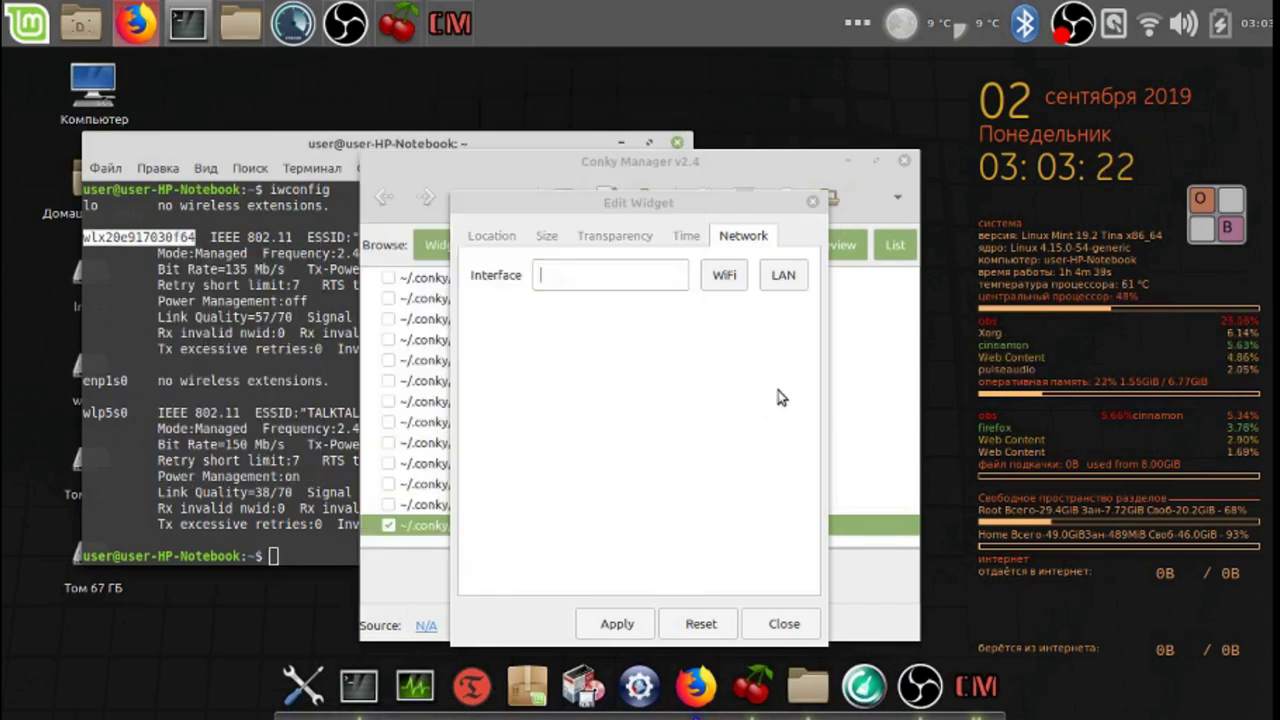
{"action": "right_click", "coordinate": [584, 280]}
{"action": "left_click", "coordinate": [640, 347]}
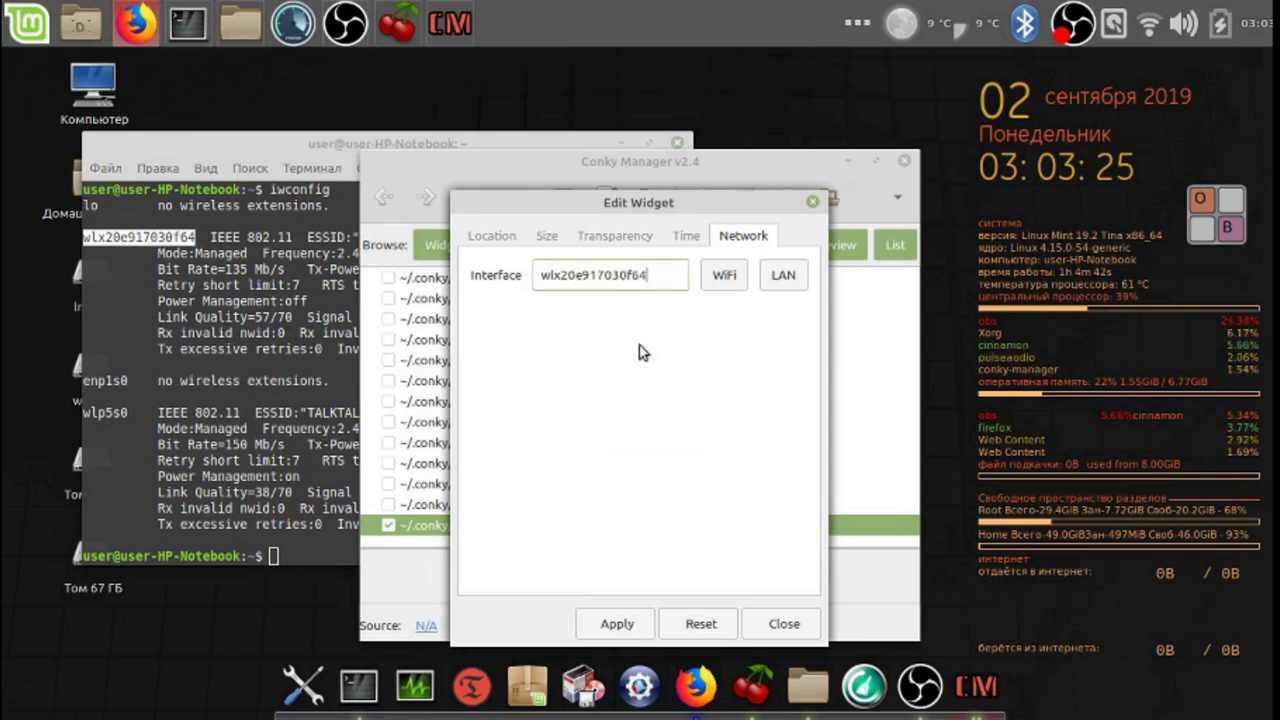
Apply the pasted network interface wlx20e917030f64 to the widget and enable running Conky at system startup.
{"action": "left_click", "coordinate": [620, 623]}
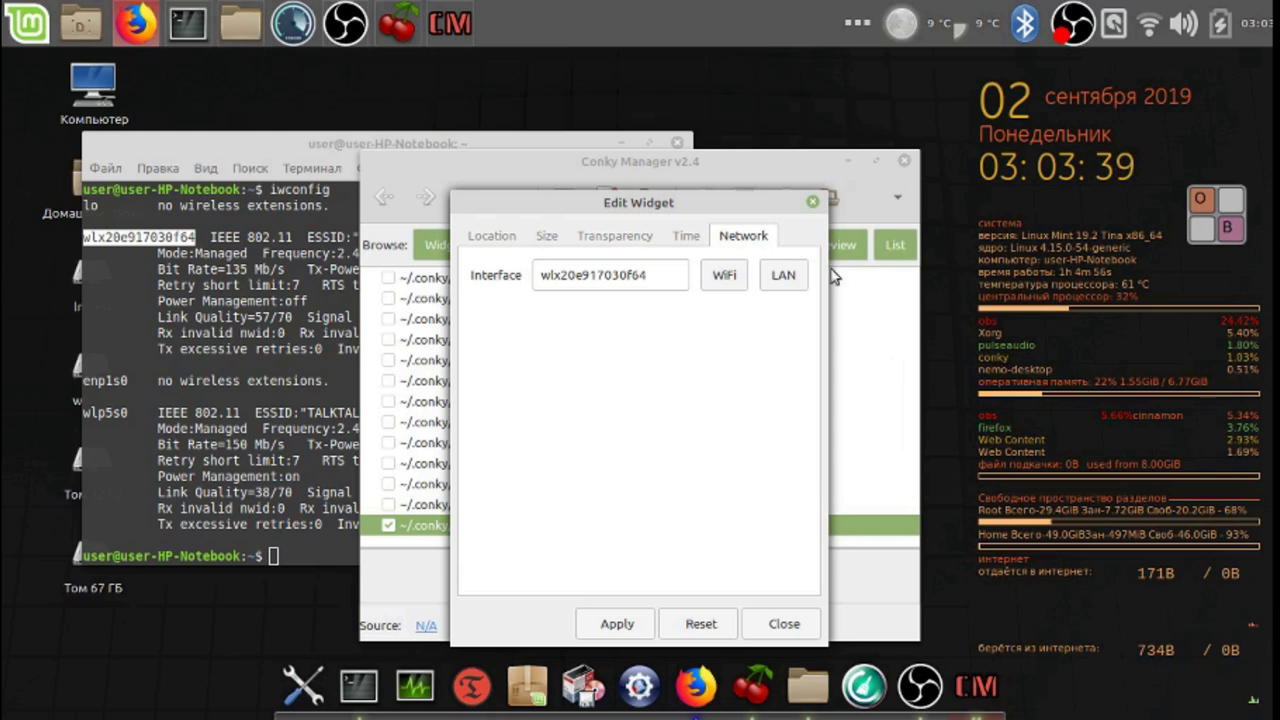
{"action": "left_click", "coordinate": [786, 624]}
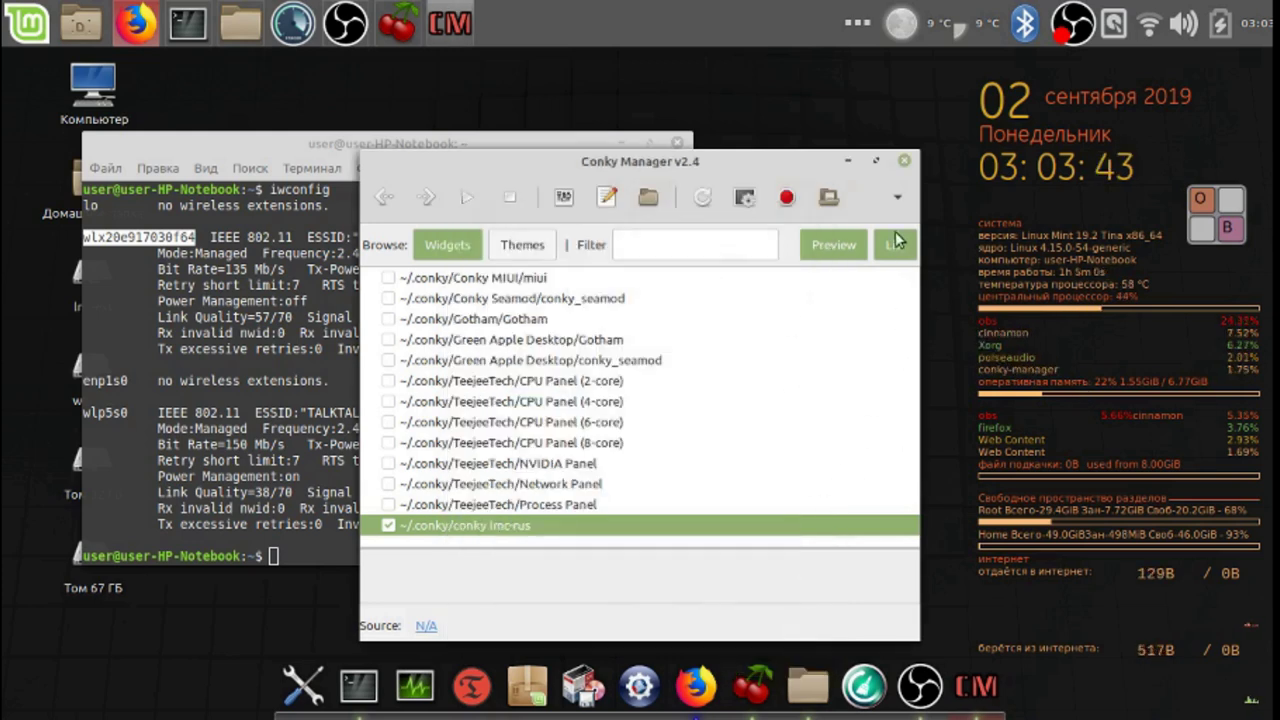
{"action": "left_click", "coordinate": [897, 198]}
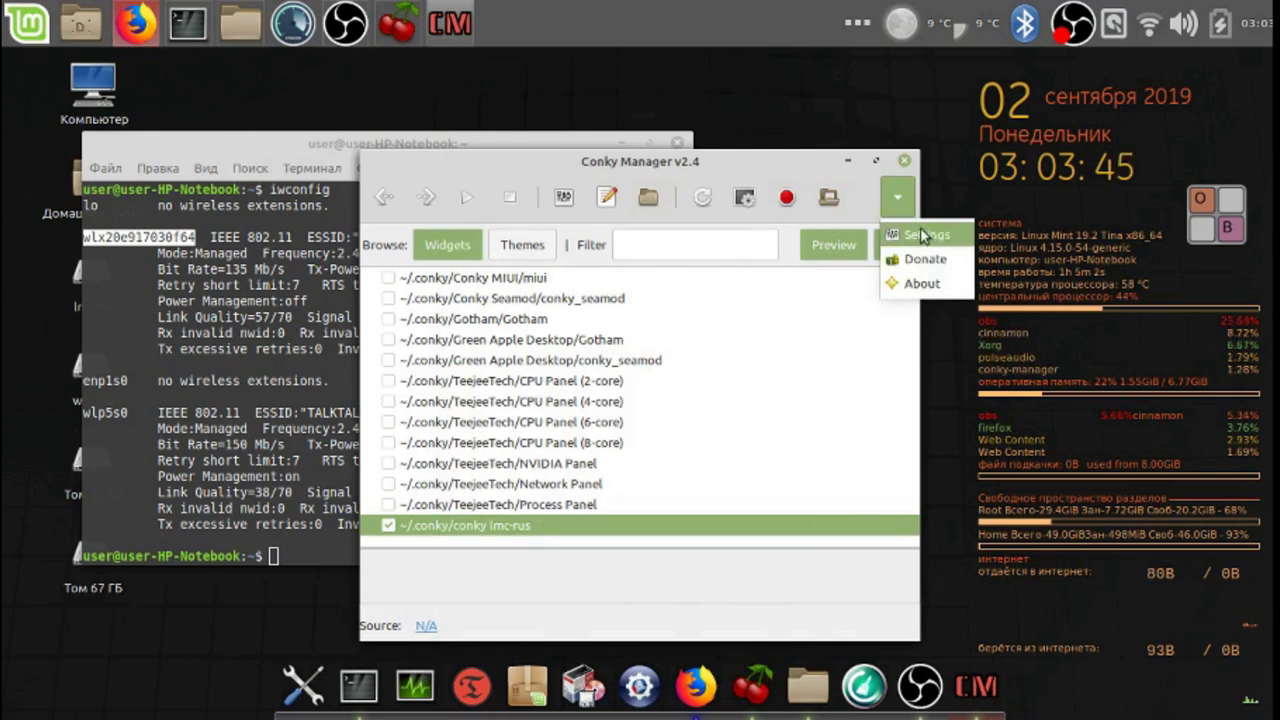
{"action": "left_click", "coordinate": [924, 235]}
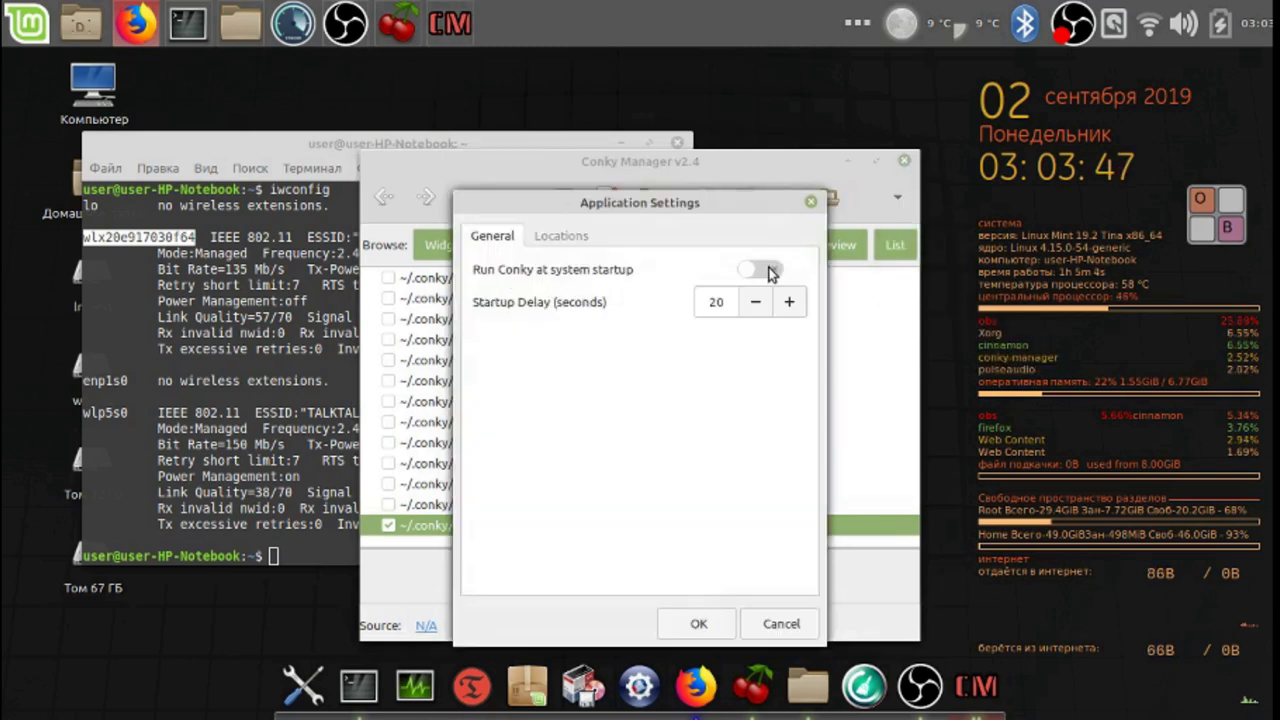
{"action": "left_click", "coordinate": [765, 270]}
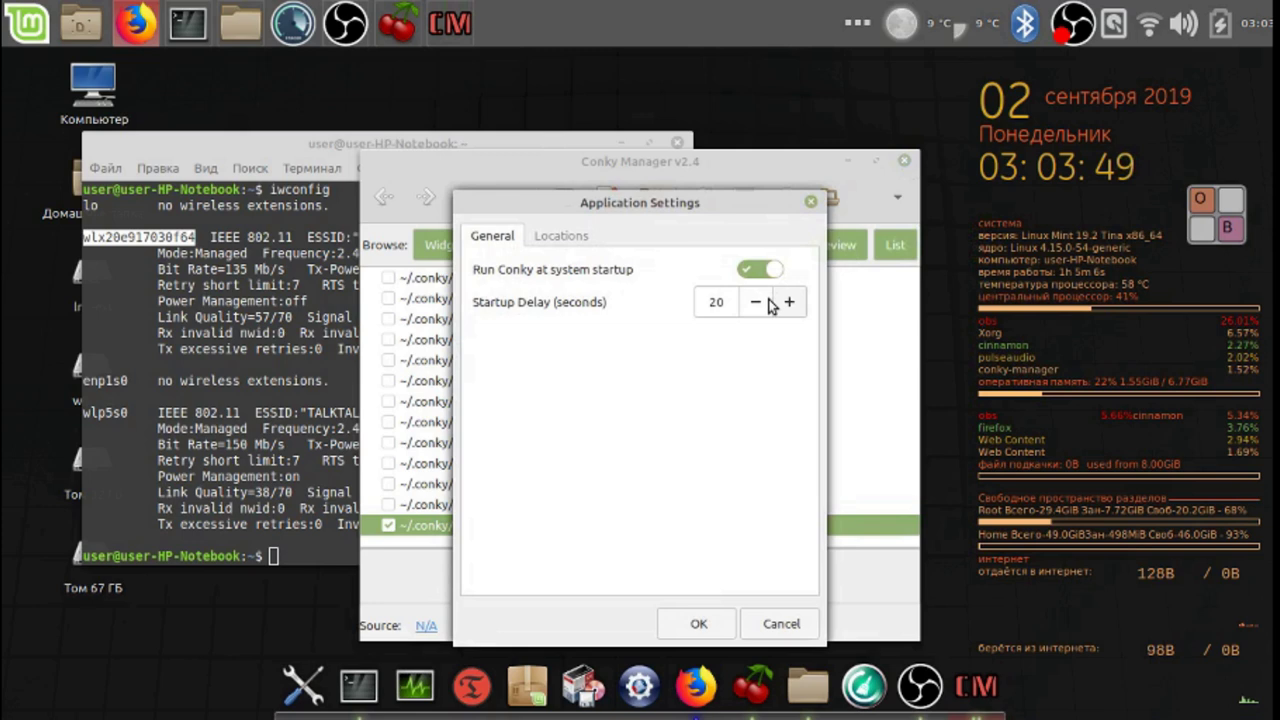
{"action": "left_click", "coordinate": [699, 624]}
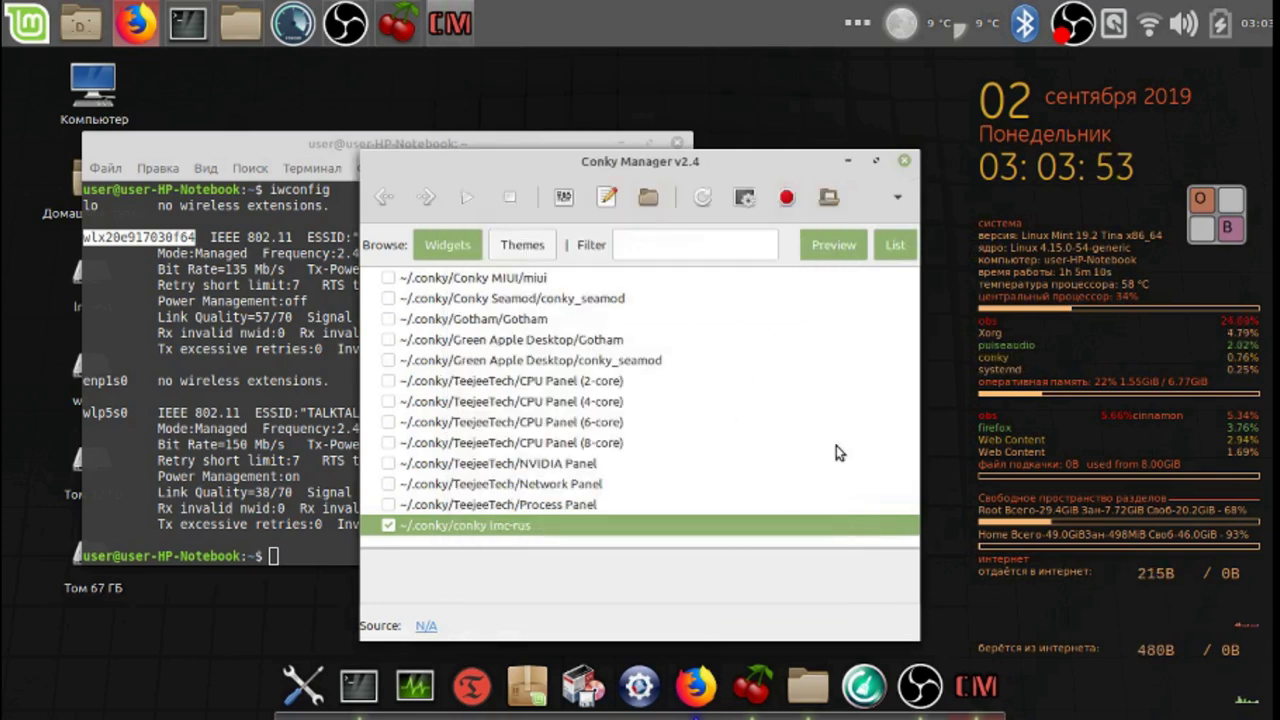
Close Conky Manager and the terminal, and unpin Conky Manager from the dock.
{"action": "left_click", "coordinate": [904, 162]}
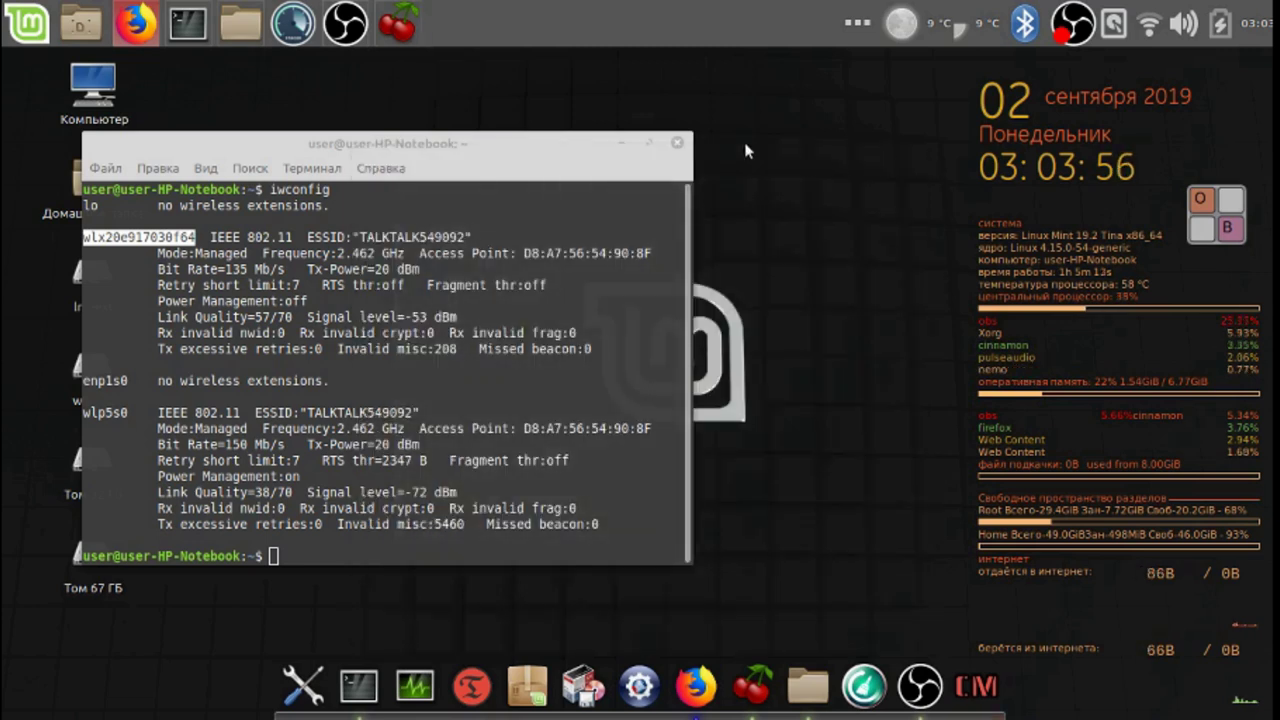
{"action": "left_click", "coordinate": [678, 145]}
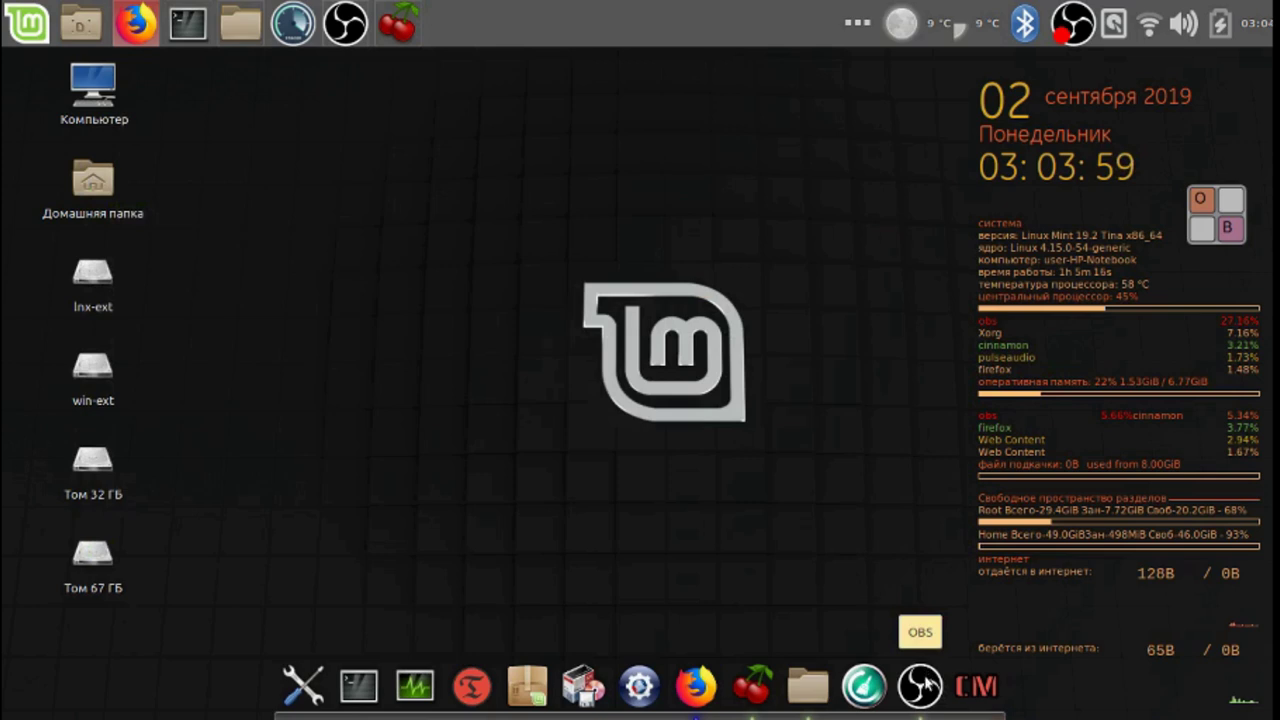
{"action": "right_click", "coordinate": [982, 688]}
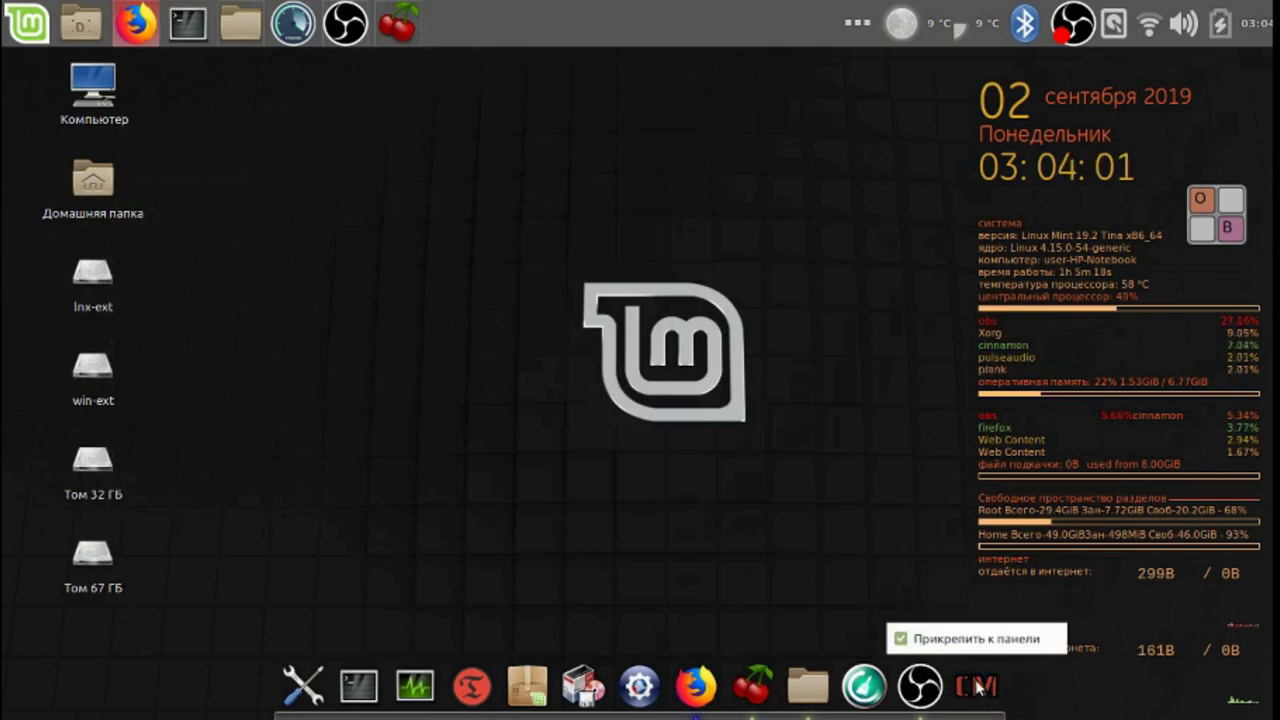
{"action": "left_click", "coordinate": [900, 640]}
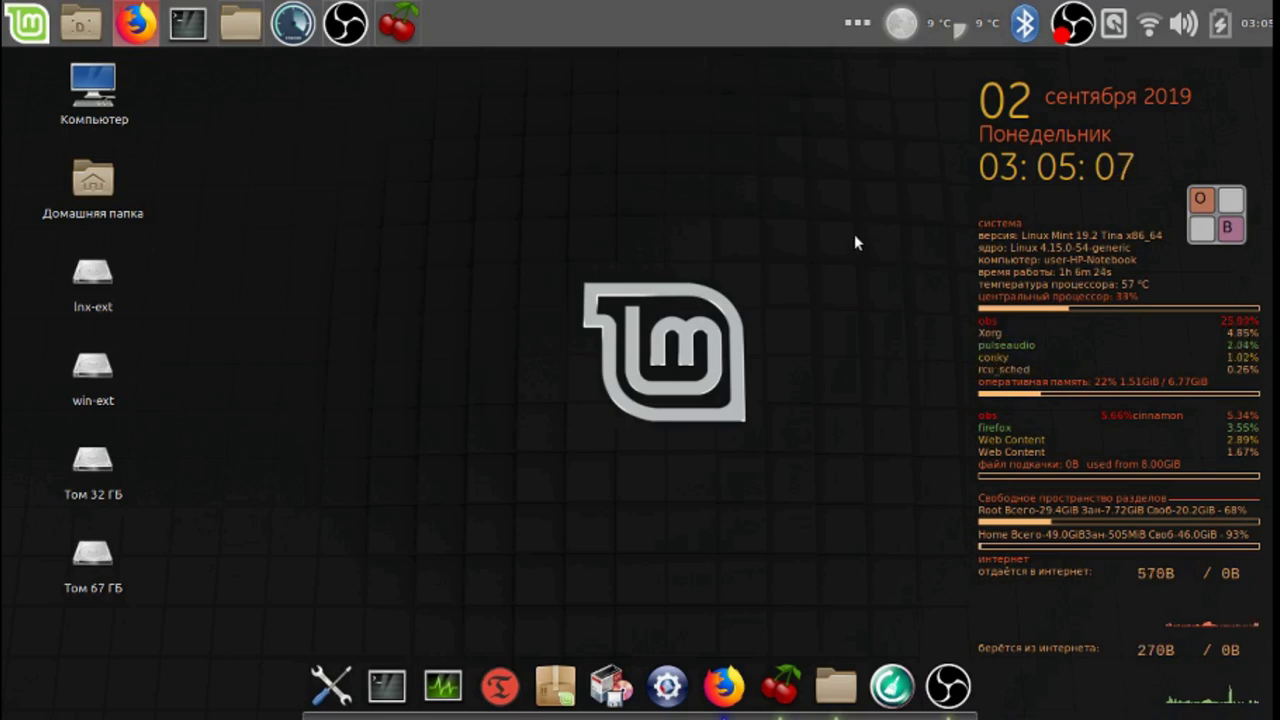
{"action": "right_click", "coordinate": [1064, 32]}
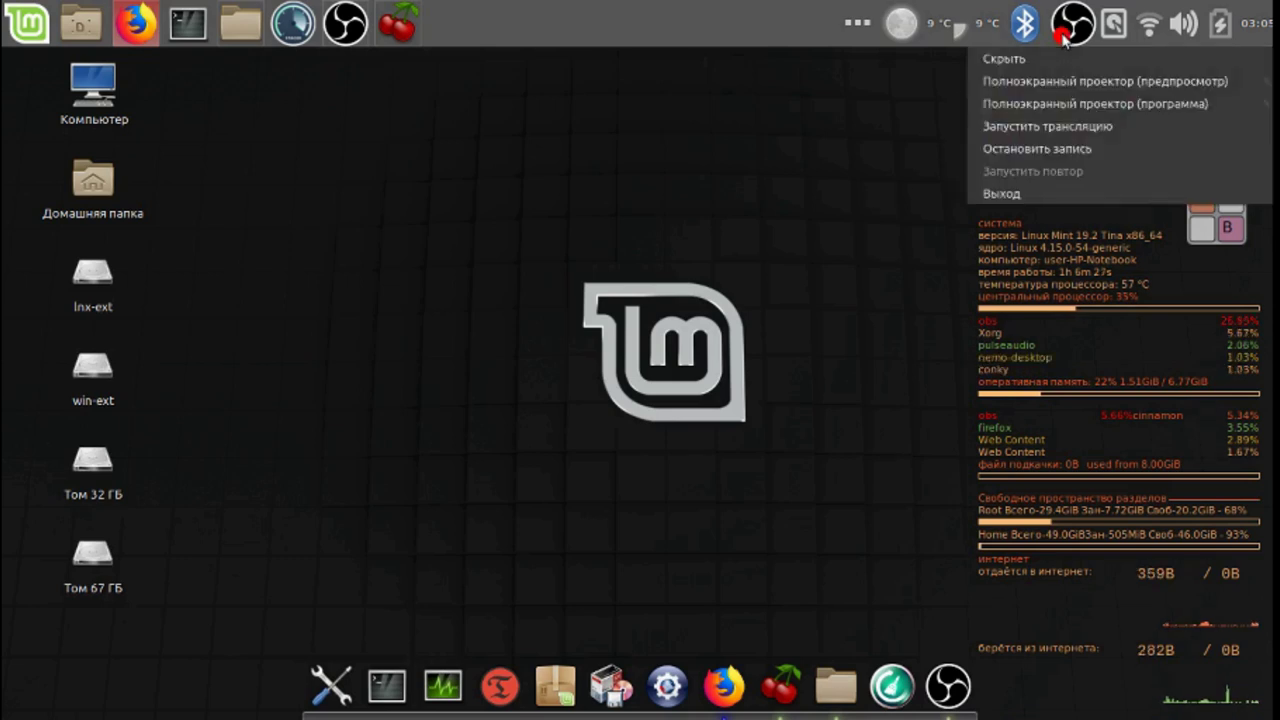
{"action": "left_click", "coordinate": [1077, 148]}
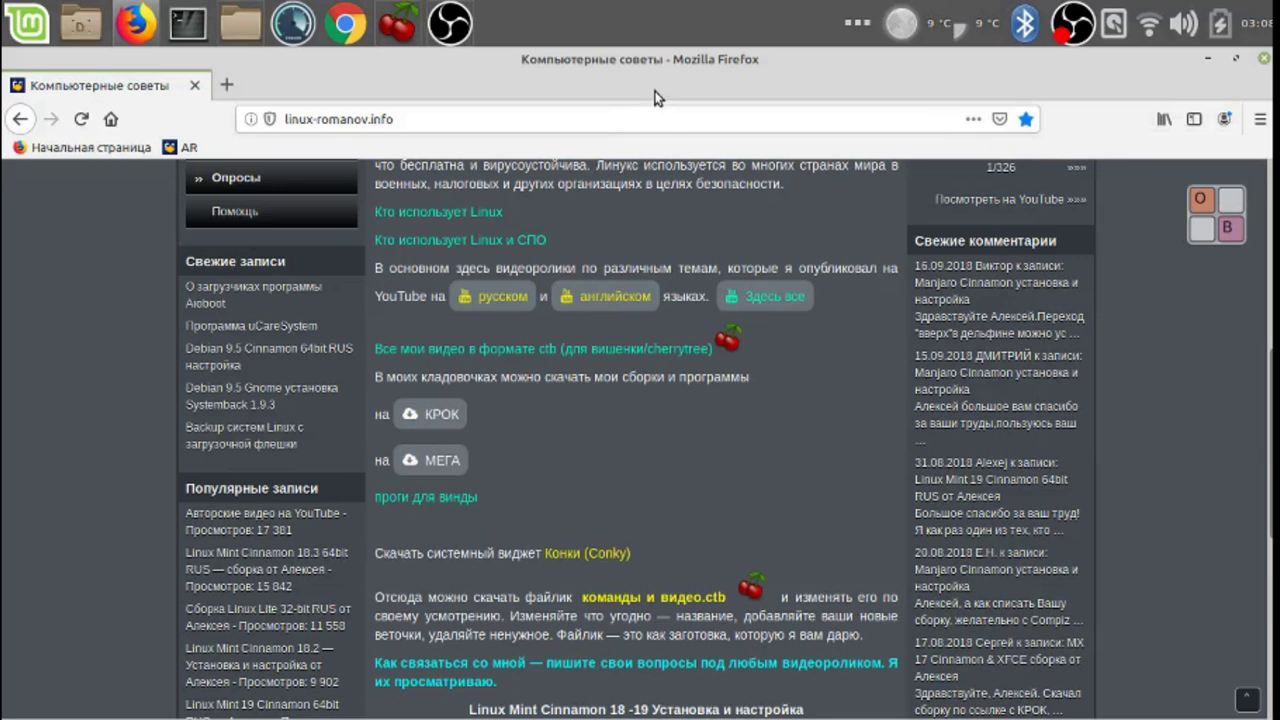
Open the КРОК storage linked on linux-romanov.info and go to the Systemback folder inside Программы для Linux.
{"action": "left_click", "coordinate": [443, 415]}
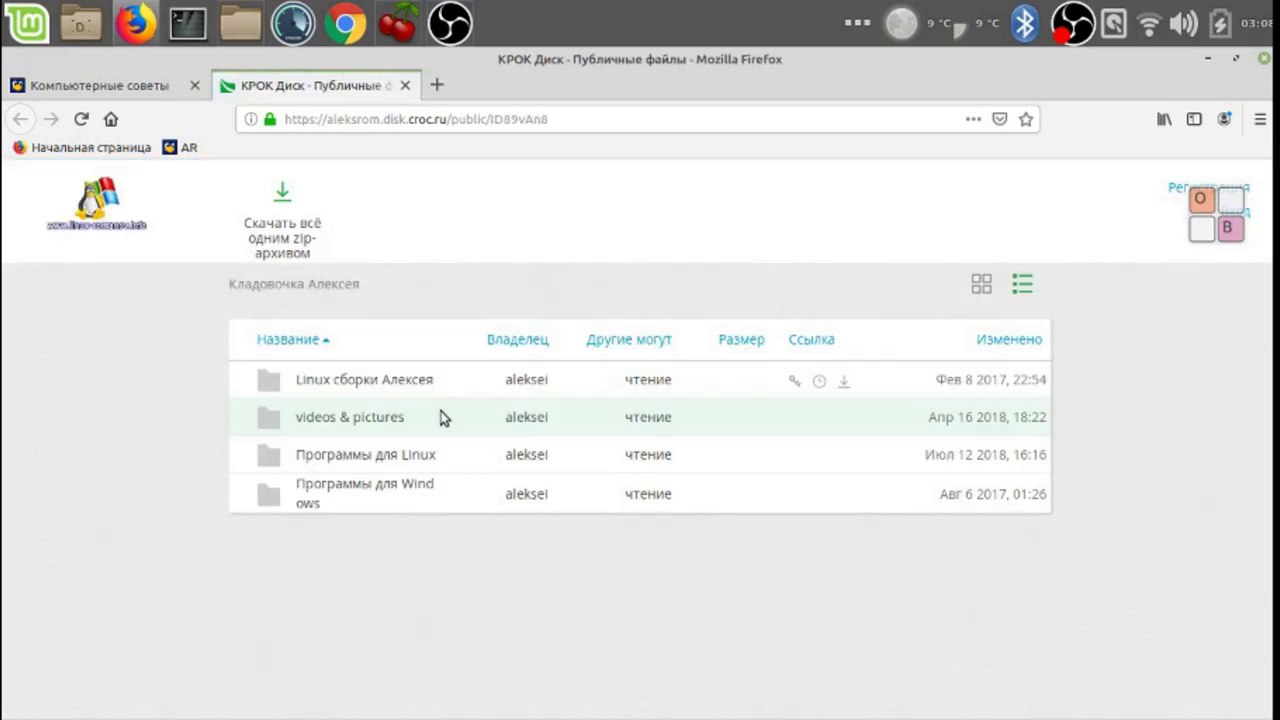
{"action": "left_click", "coordinate": [386, 456]}
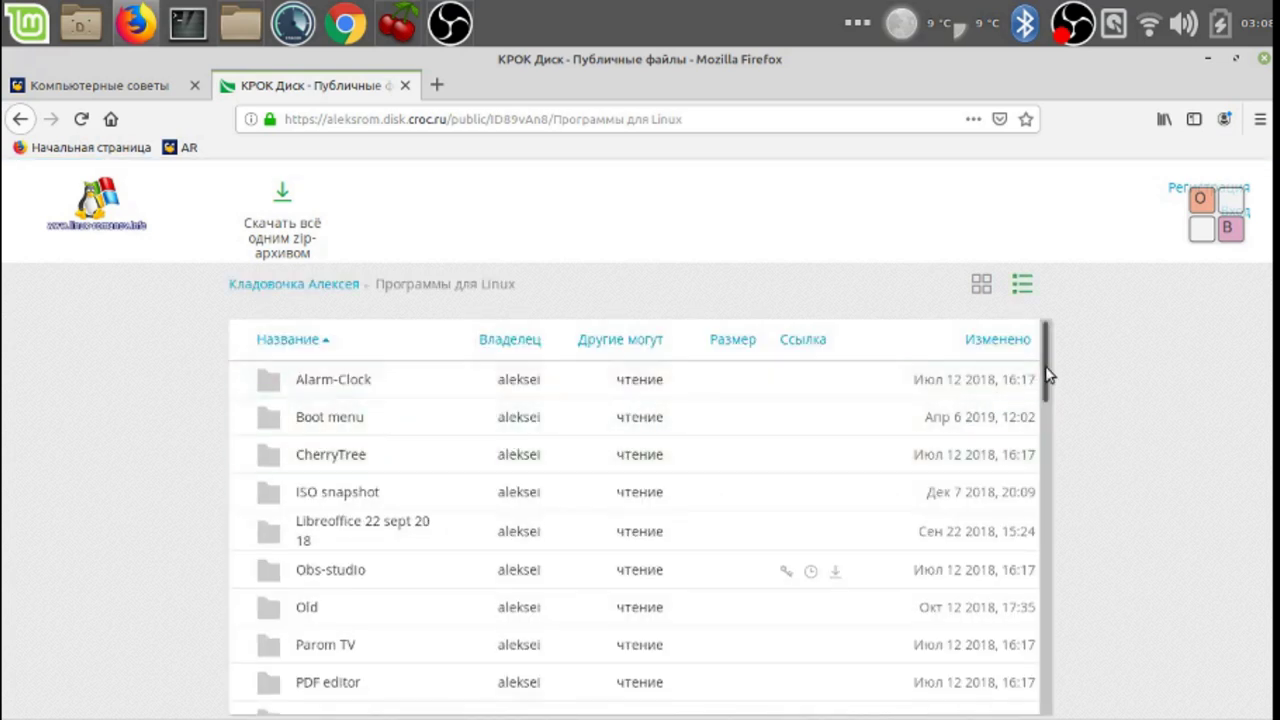
{"action": "left_click_drag", "start_coordinate": [1048, 373], "coordinate": [1051, 418]}
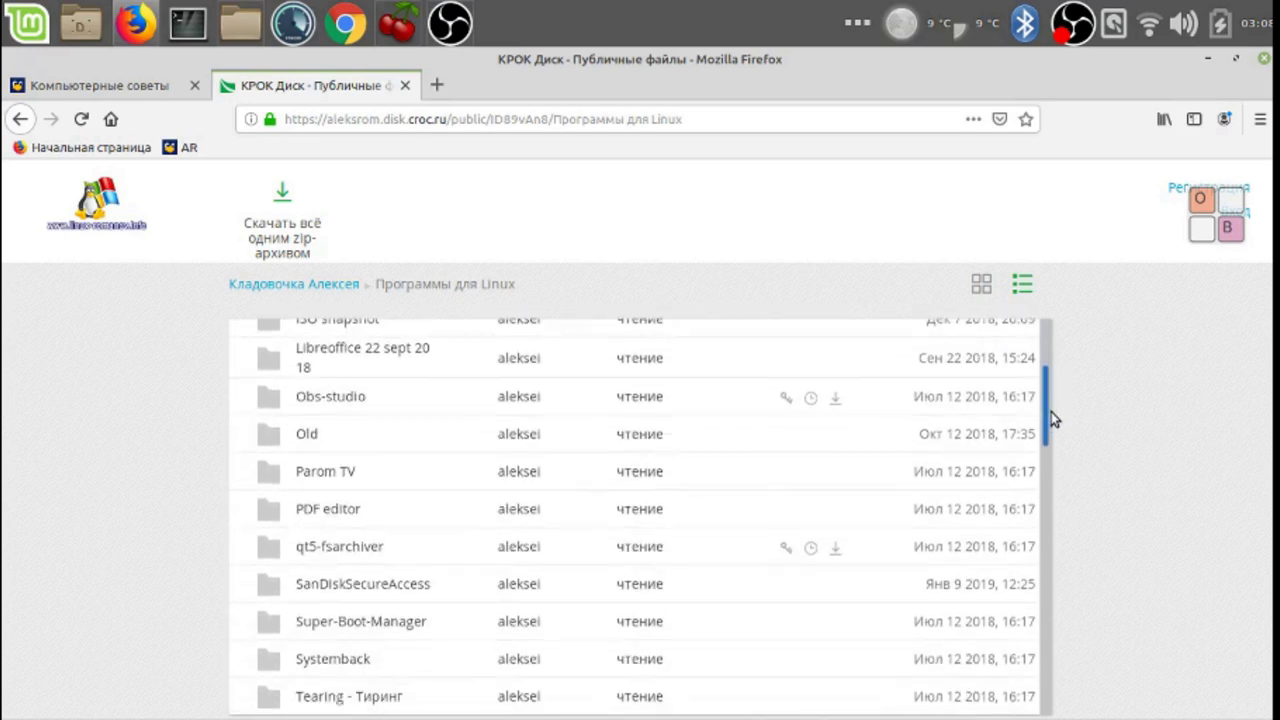
{"action": "left_click_drag", "start_coordinate": [1051, 418], "coordinate": [1050, 437]}
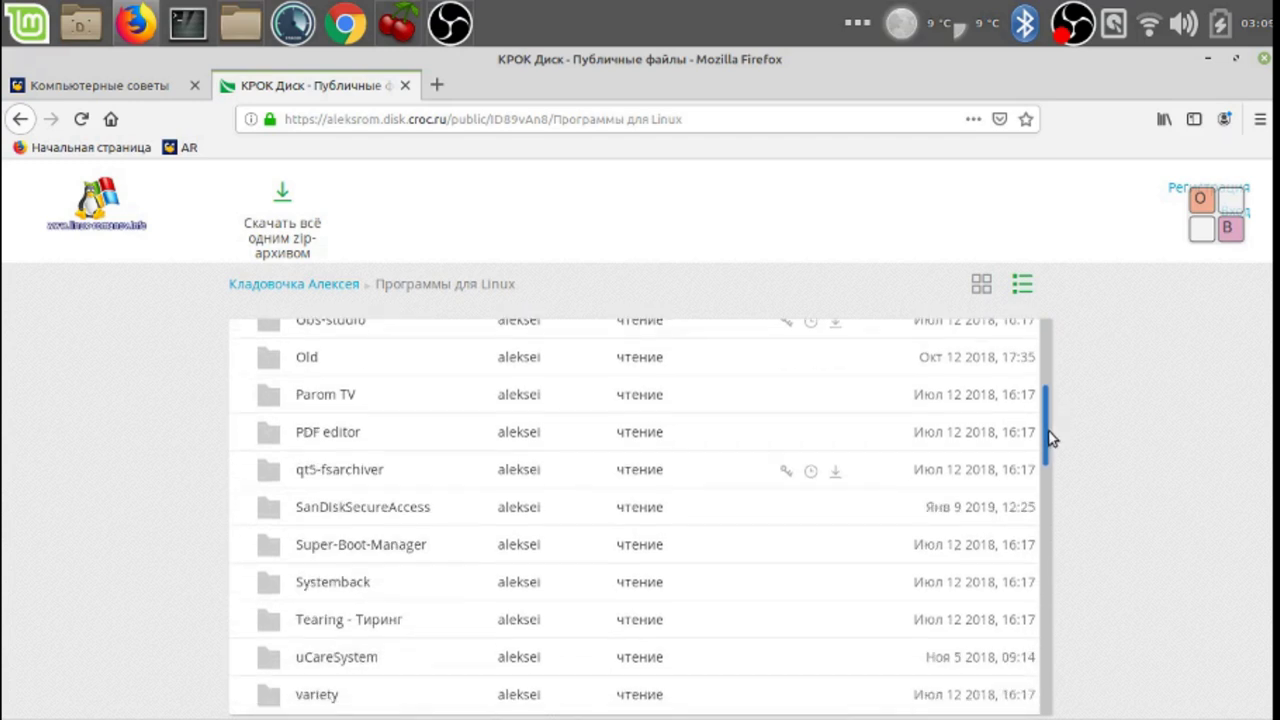
{"action": "left_click", "coordinate": [362, 585]}
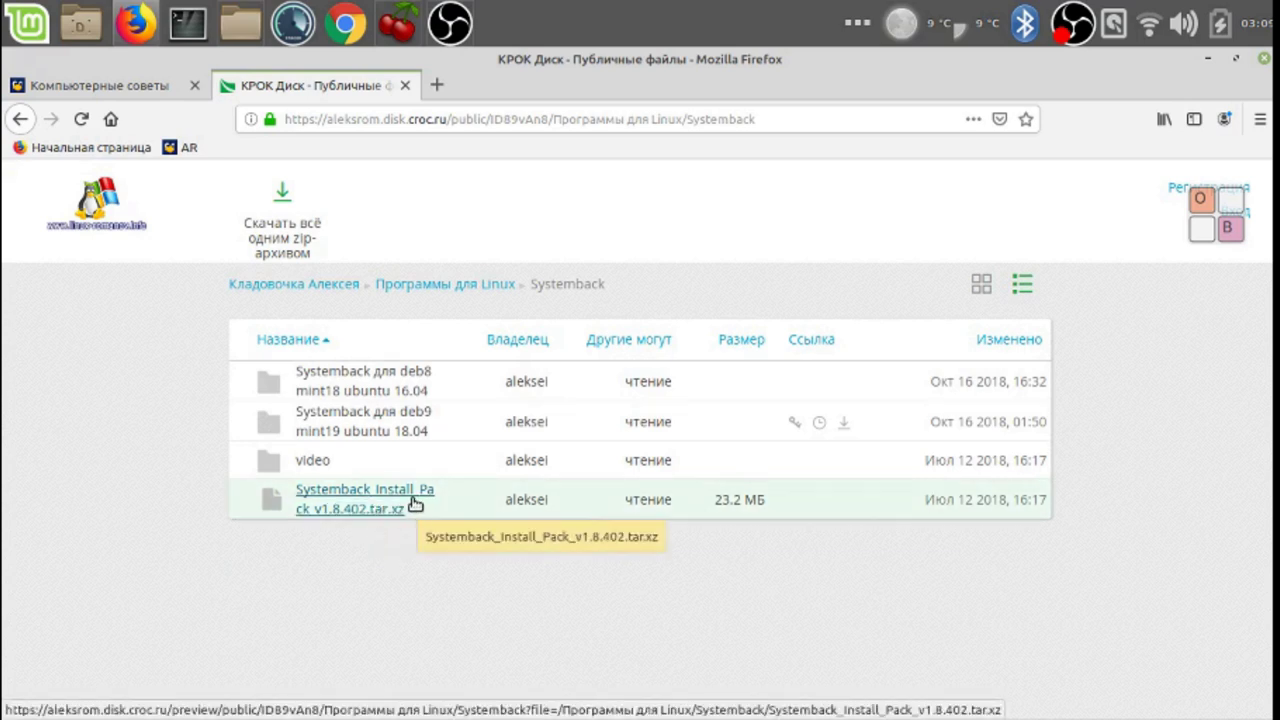
Download Systemback_Install_Pack_v1.8.402.tar.xz, choosing to save the file instead of opening it.
{"action": "right_click", "coordinate": [414, 503]}
{"action": "left_click", "coordinate": [460, 520]}
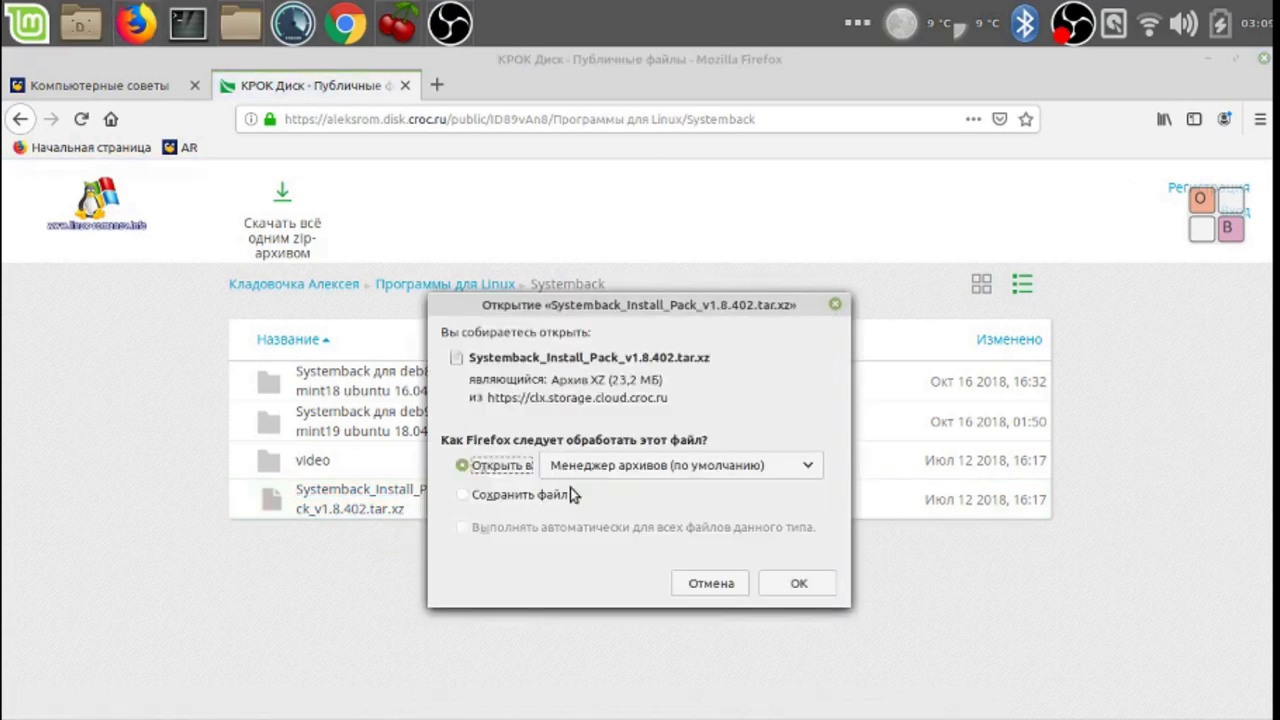
{"action": "left_click", "coordinate": [468, 497]}
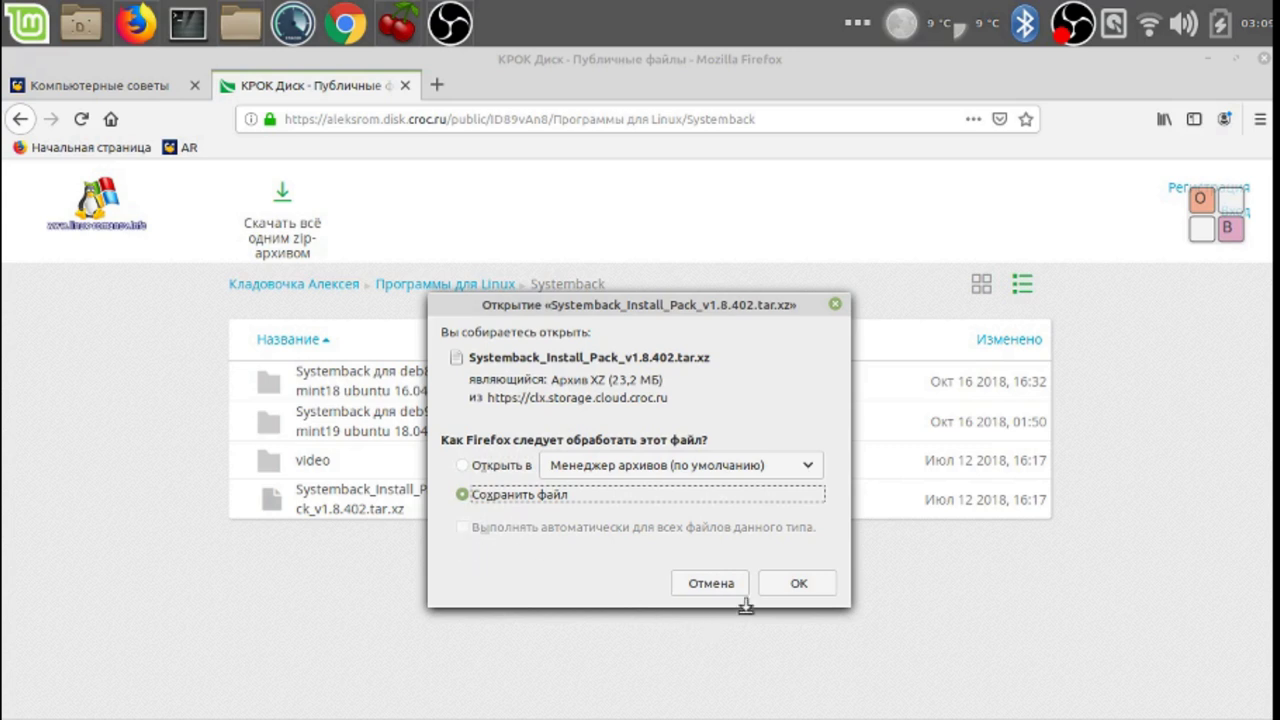
{"action": "left_click", "coordinate": [799, 584]}
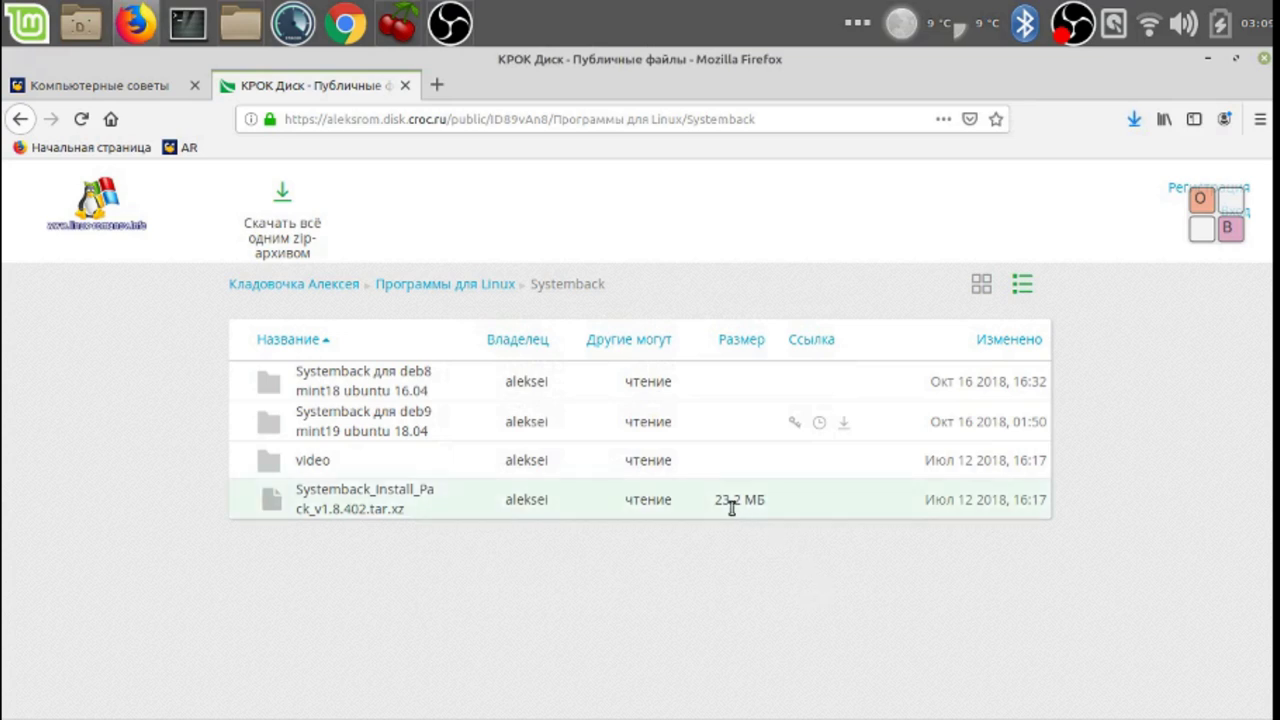
Show the downloaded archive in its Загрузки folder and close Firefox with all its tabs.
{"action": "left_click", "coordinate": [1134, 121]}
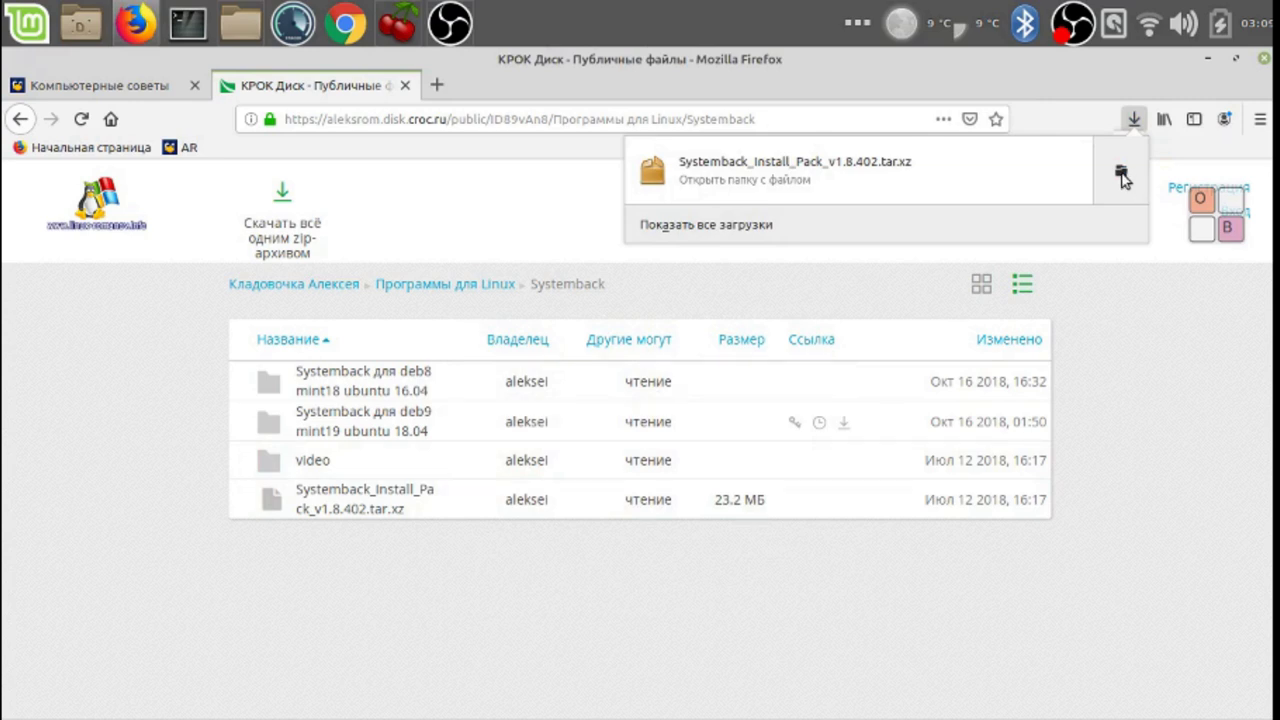
{"action": "left_click", "coordinate": [1122, 177]}
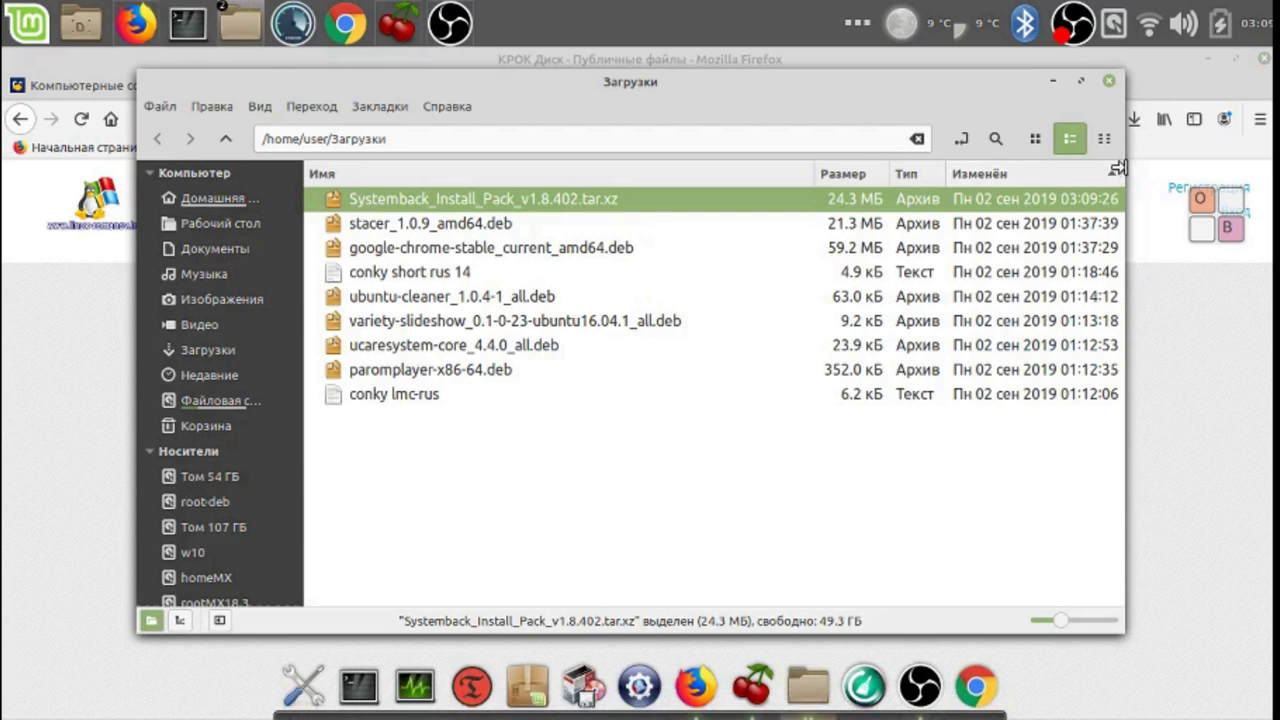
{"action": "left_click", "coordinate": [1264, 62]}
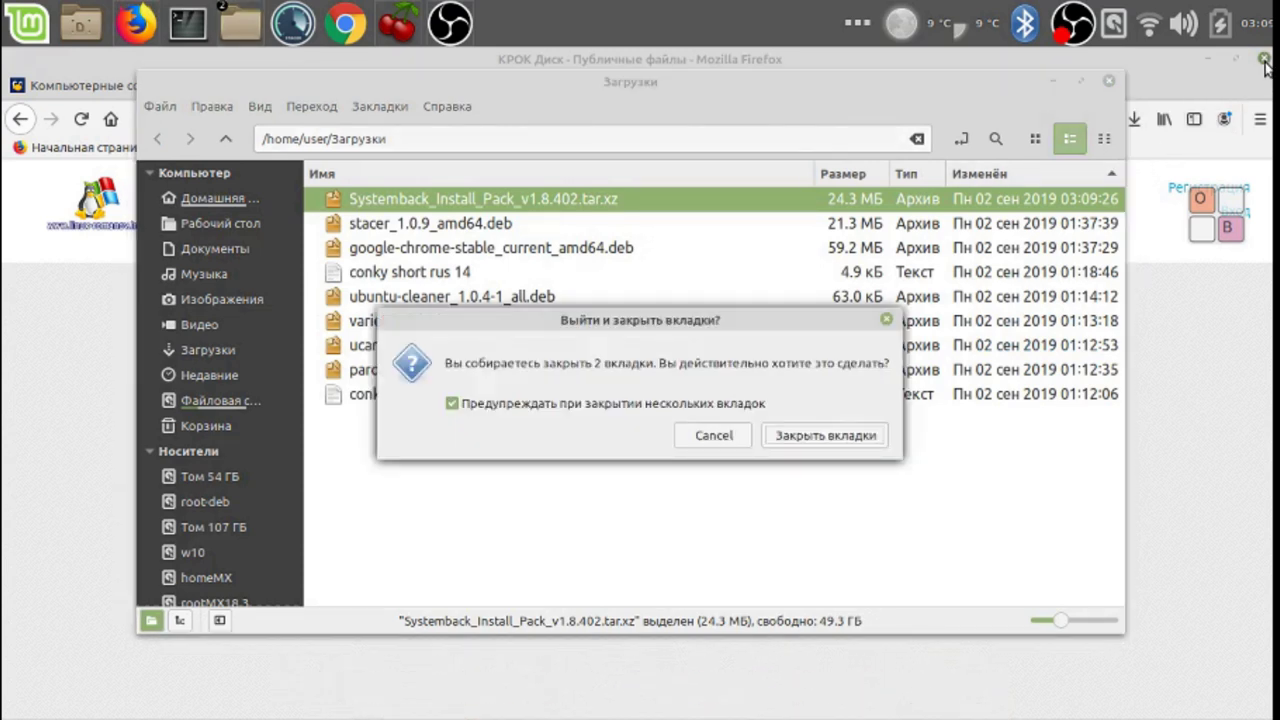
{"action": "left_click", "coordinate": [849, 437]}
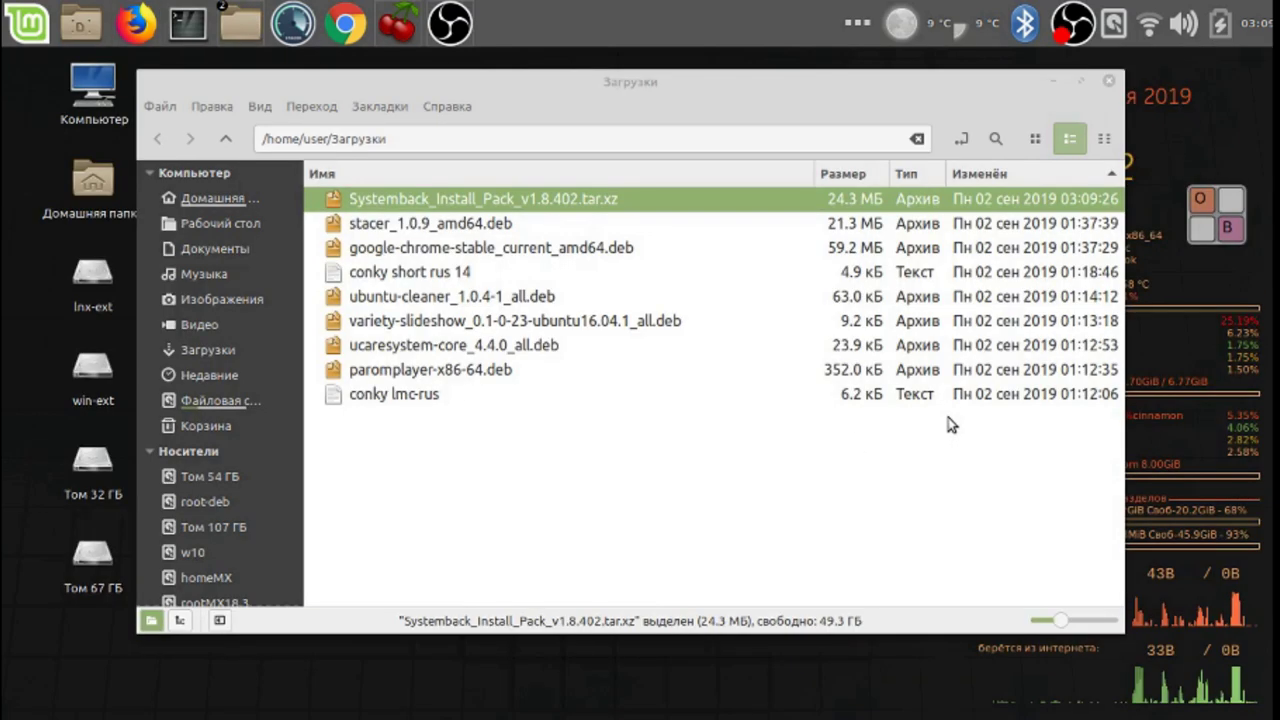
Extract Systemback_Install_Pack_v1.8.402.tar.xz into the Загрузки folder and open the extracted folder.
{"action": "right_click", "coordinate": [455, 204]}
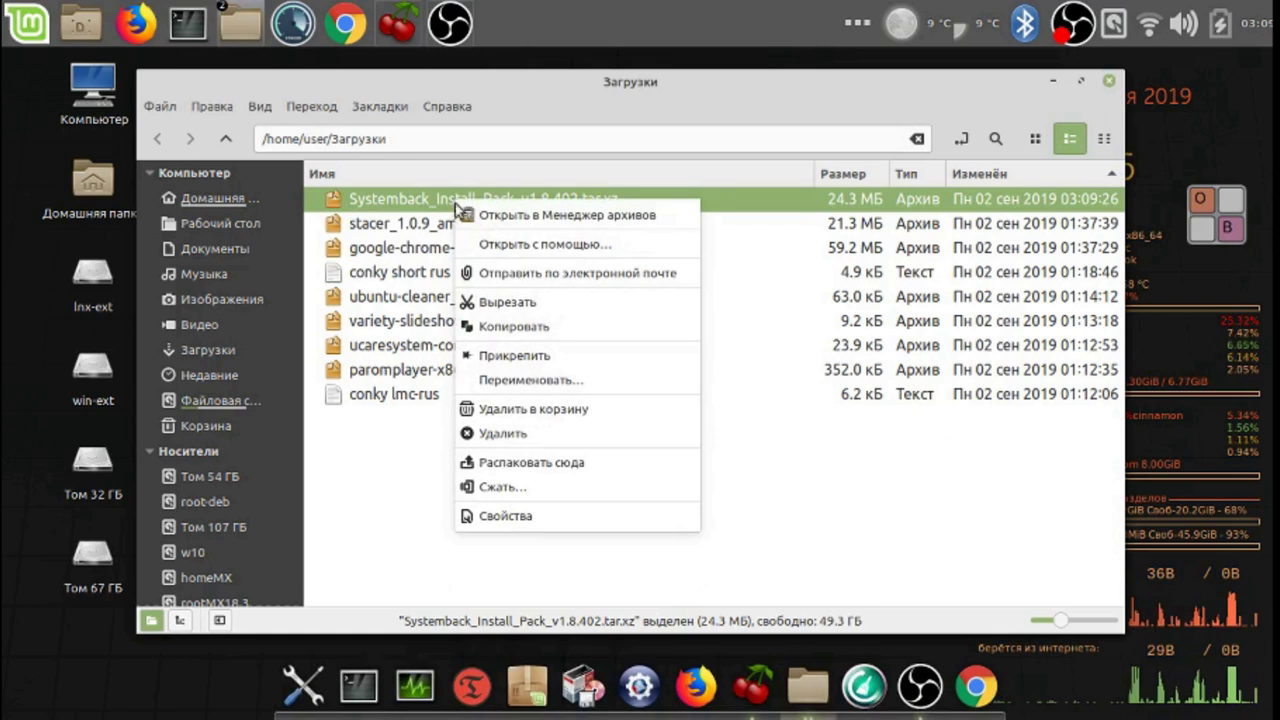
{"action": "left_click", "coordinate": [520, 463]}
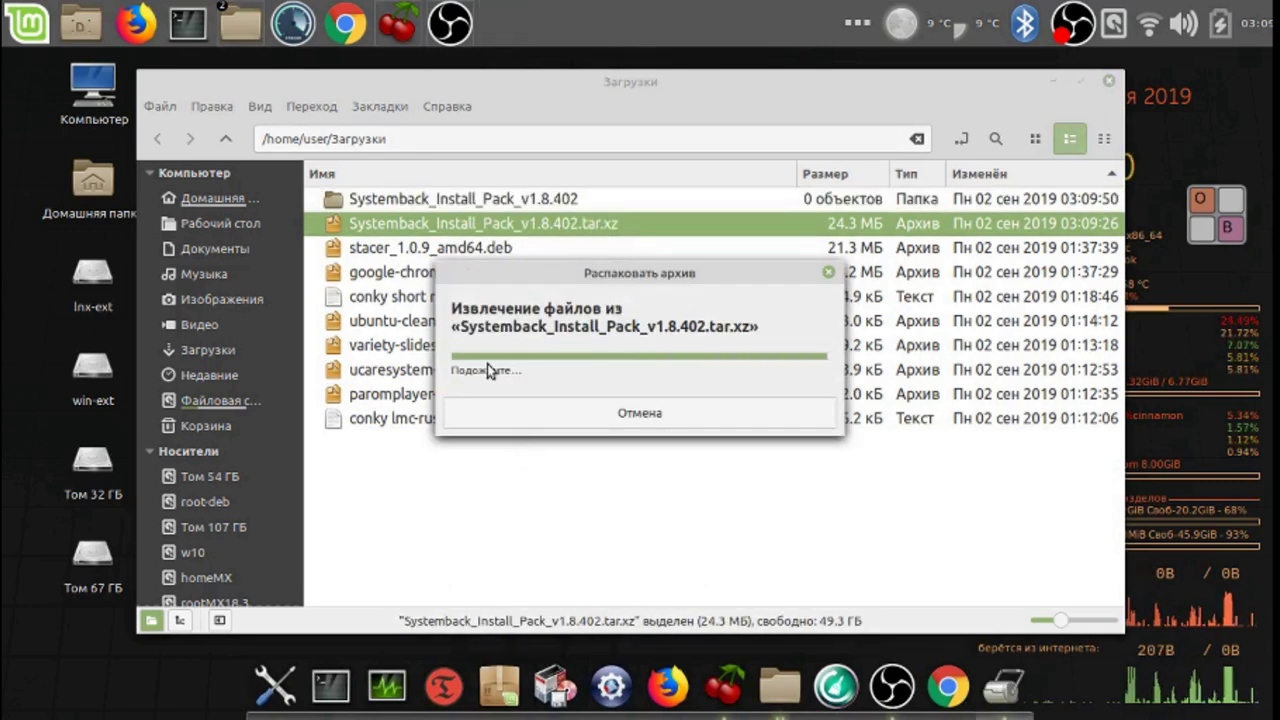
{"action": "left_click", "coordinate": [504, 201]}
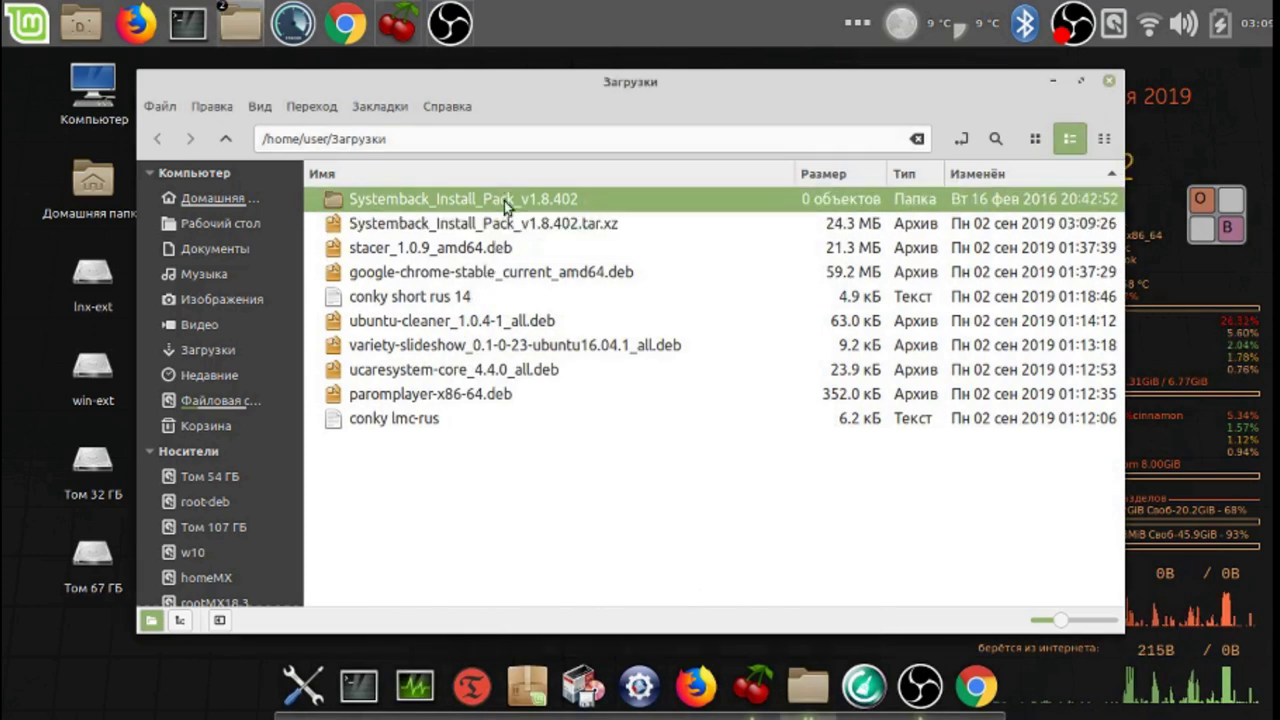
{"action": "double_click", "coordinate": [504, 201]}
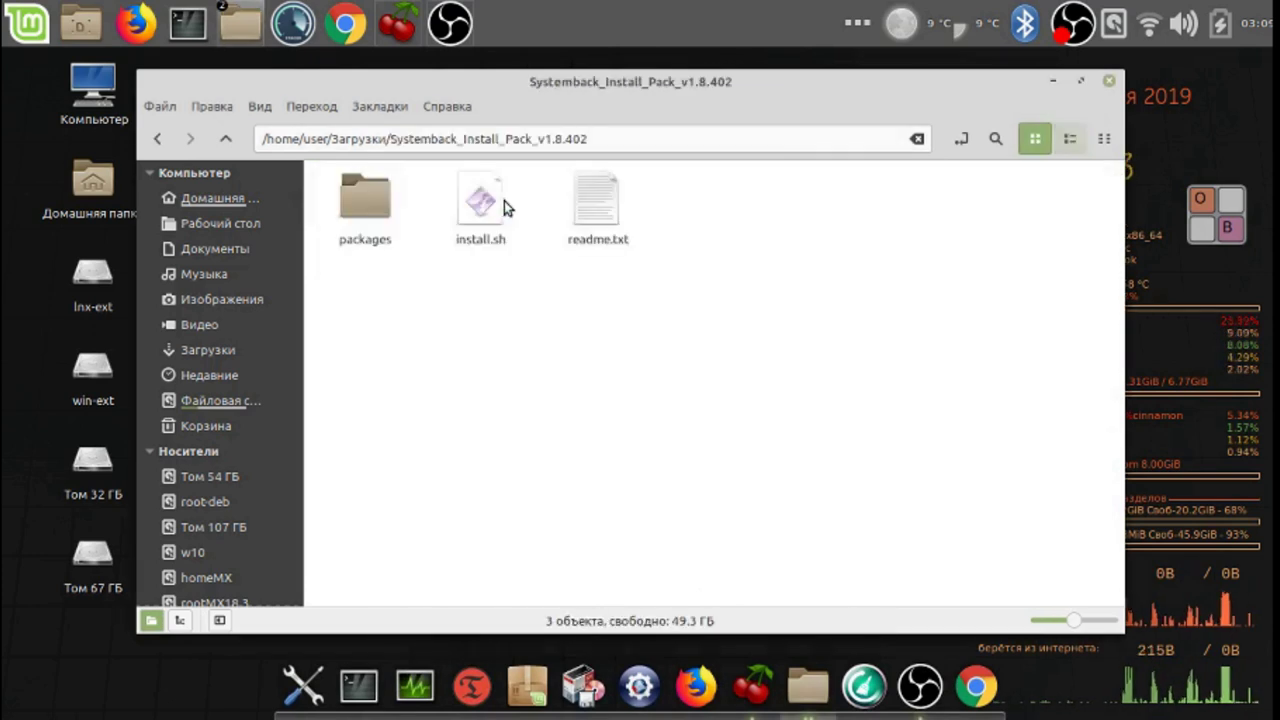
Open a terminal in the Systemback_Install_Pack_v1.8.402 folder and run sudo su using the on-screen keyboard.
{"action": "right_click", "coordinate": [521, 300]}
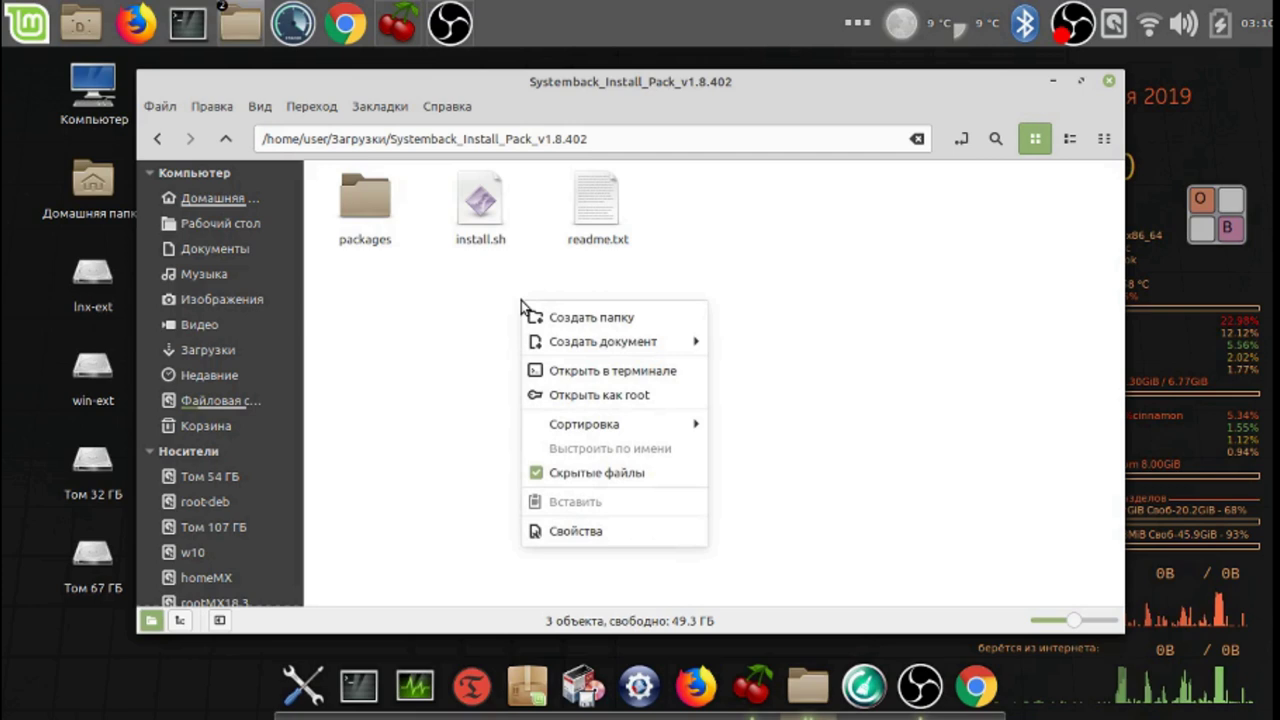
{"action": "left_click", "coordinate": [627, 372]}
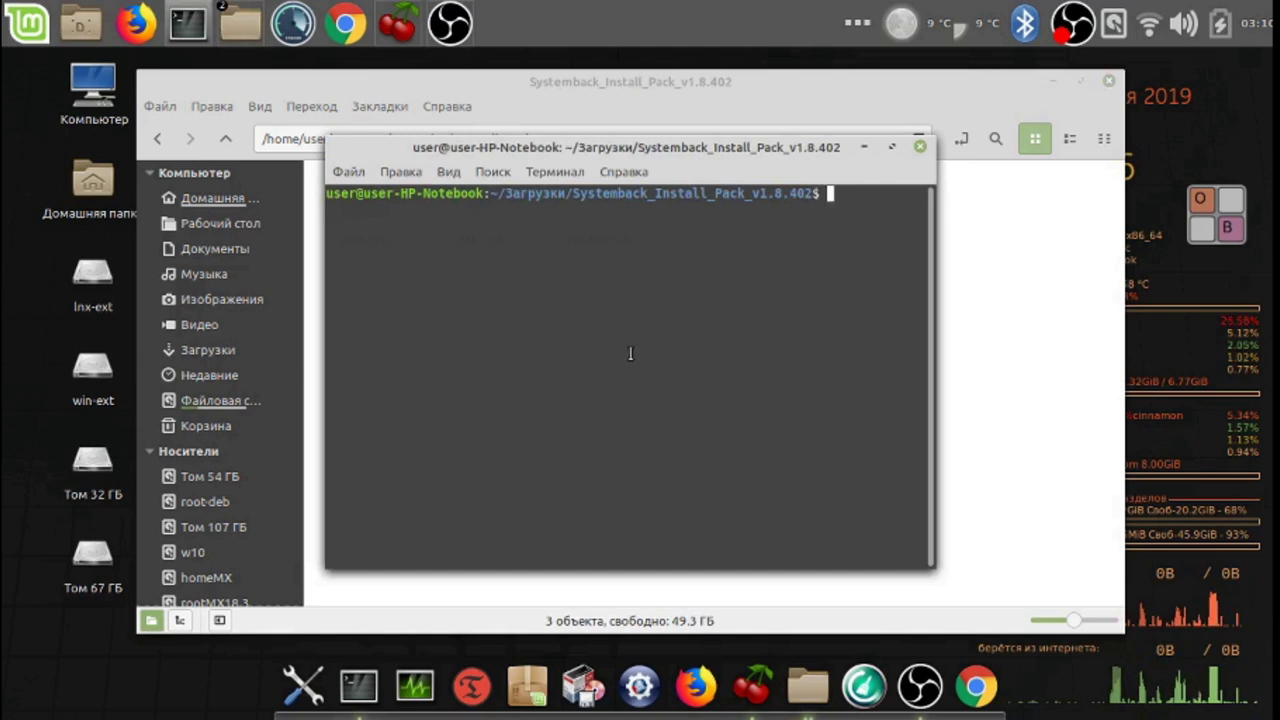
{"action": "left_click", "coordinate": [1204, 222]}
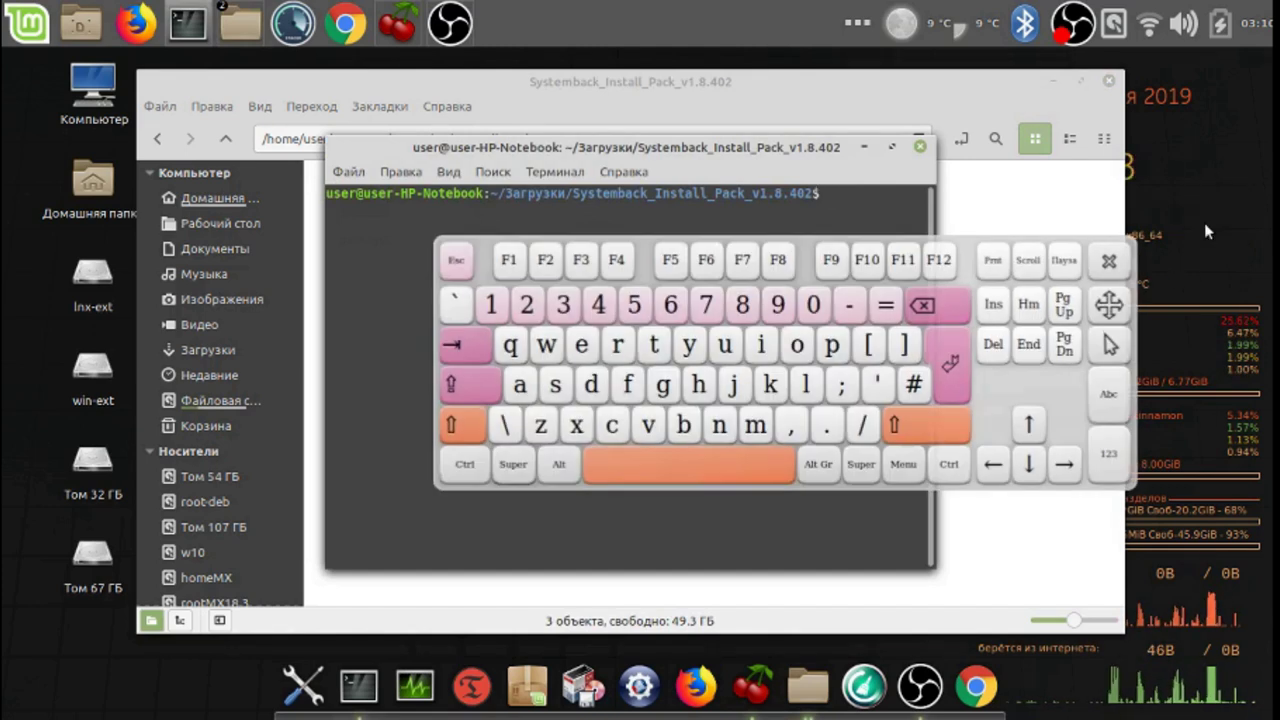
{"action": "left_click", "coordinate": [558, 388]}
{"action": "left_click", "coordinate": [728, 346]}
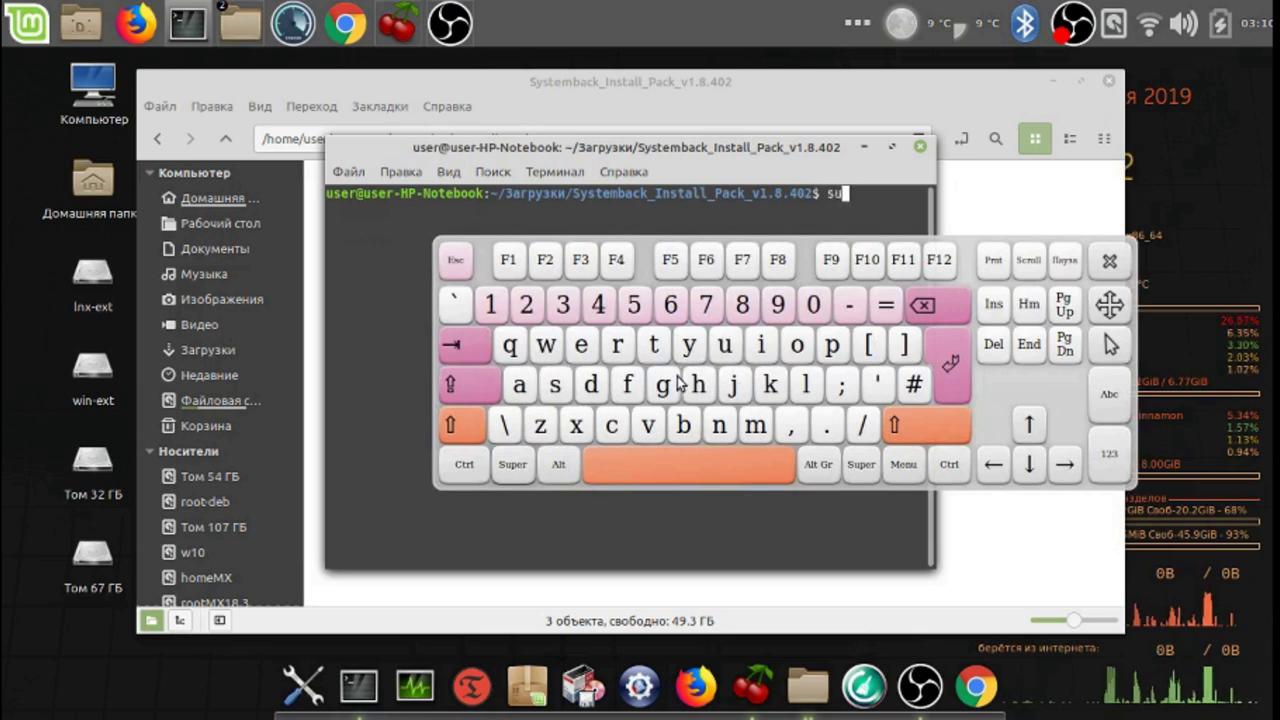
{"action": "left_click", "coordinate": [595, 387]}
{"action": "left_click", "coordinate": [797, 344]}
{"action": "left_click", "coordinate": [729, 469]}
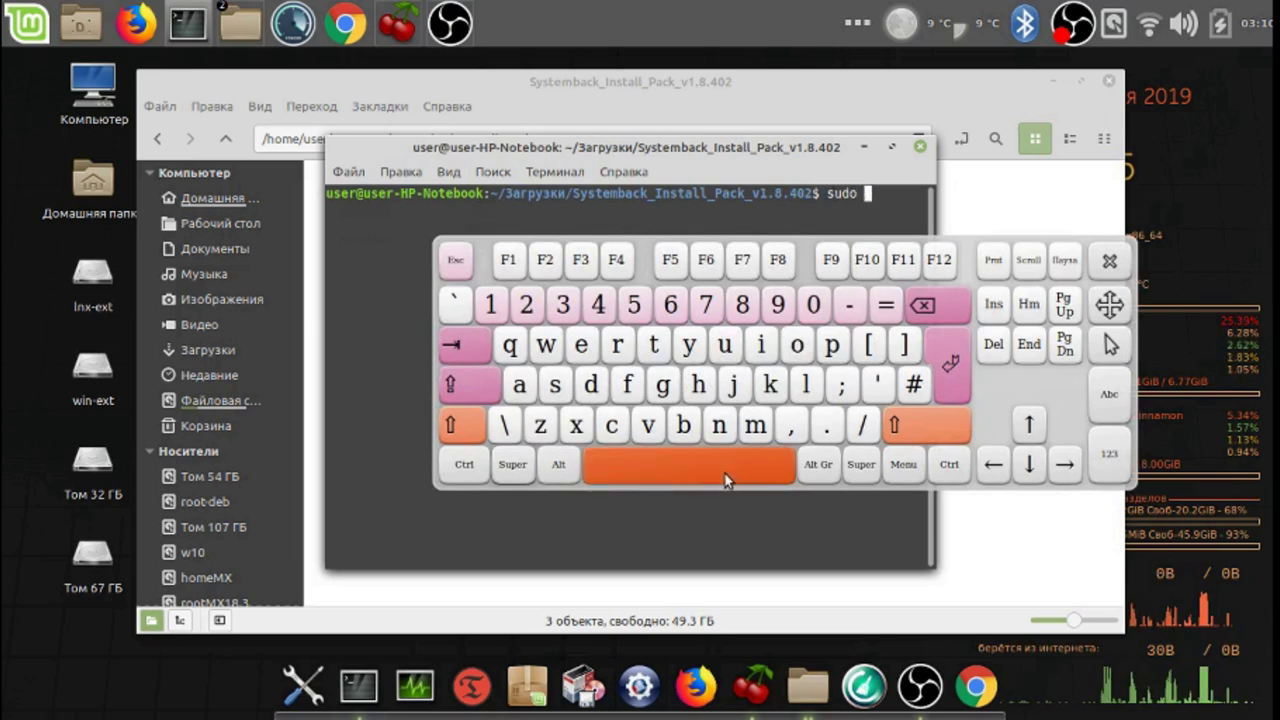
{"action": "left_click", "coordinate": [556, 388]}
{"action": "left_click", "coordinate": [726, 346]}
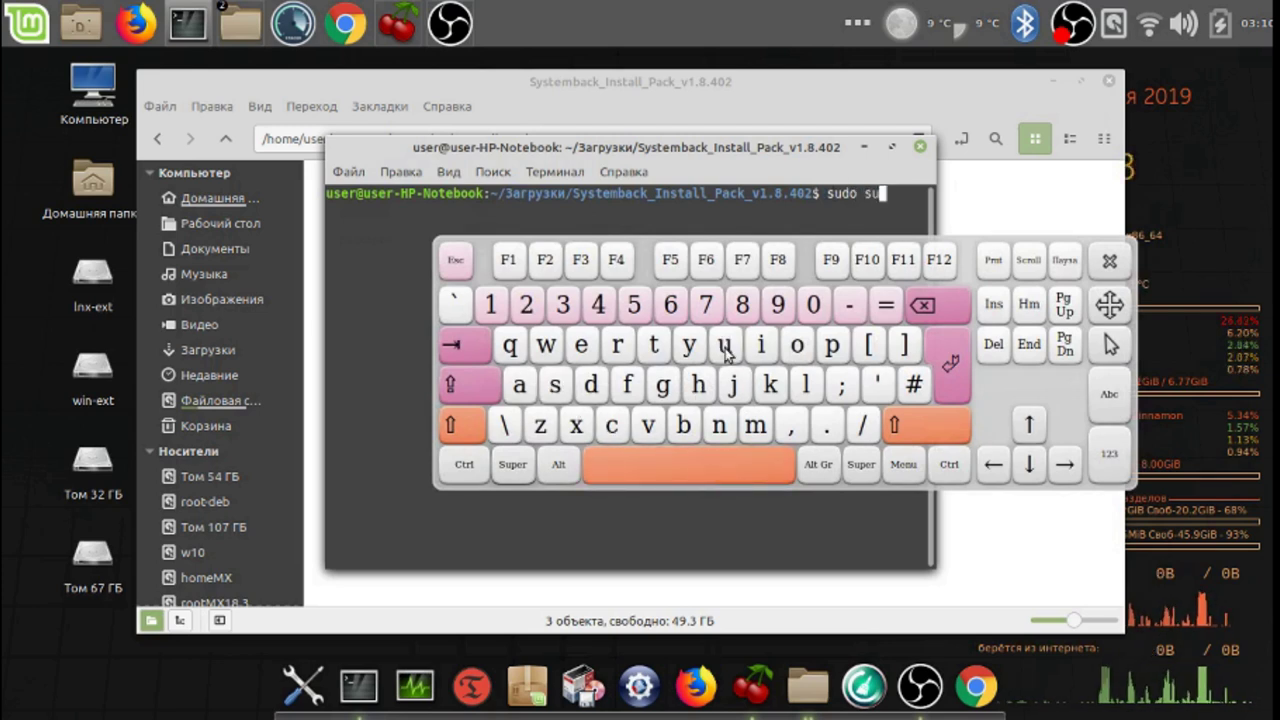
{"action": "left_click", "coordinate": [953, 375]}
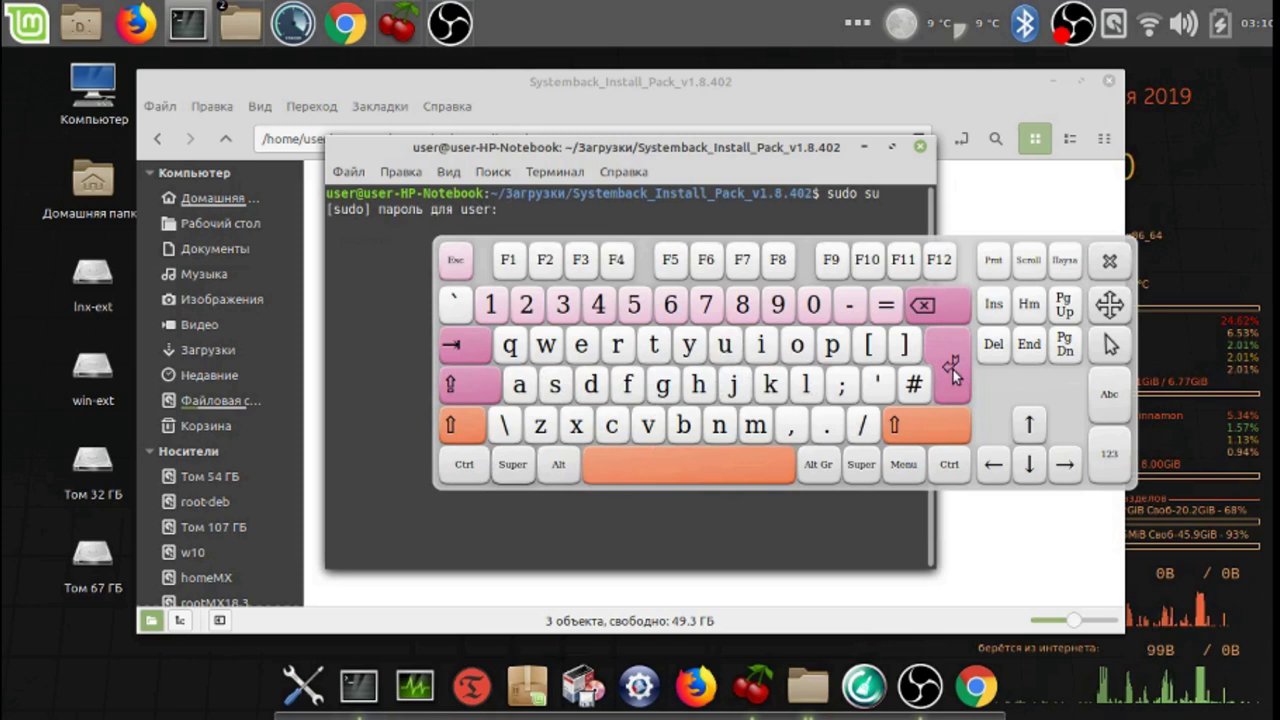
Enter the sudo password in the terminal to get root access and hide the on-screen keyboard.
{"action": "left_click", "coordinate": [493, 305]}
{"action": "left_click", "coordinate": [950, 367]}
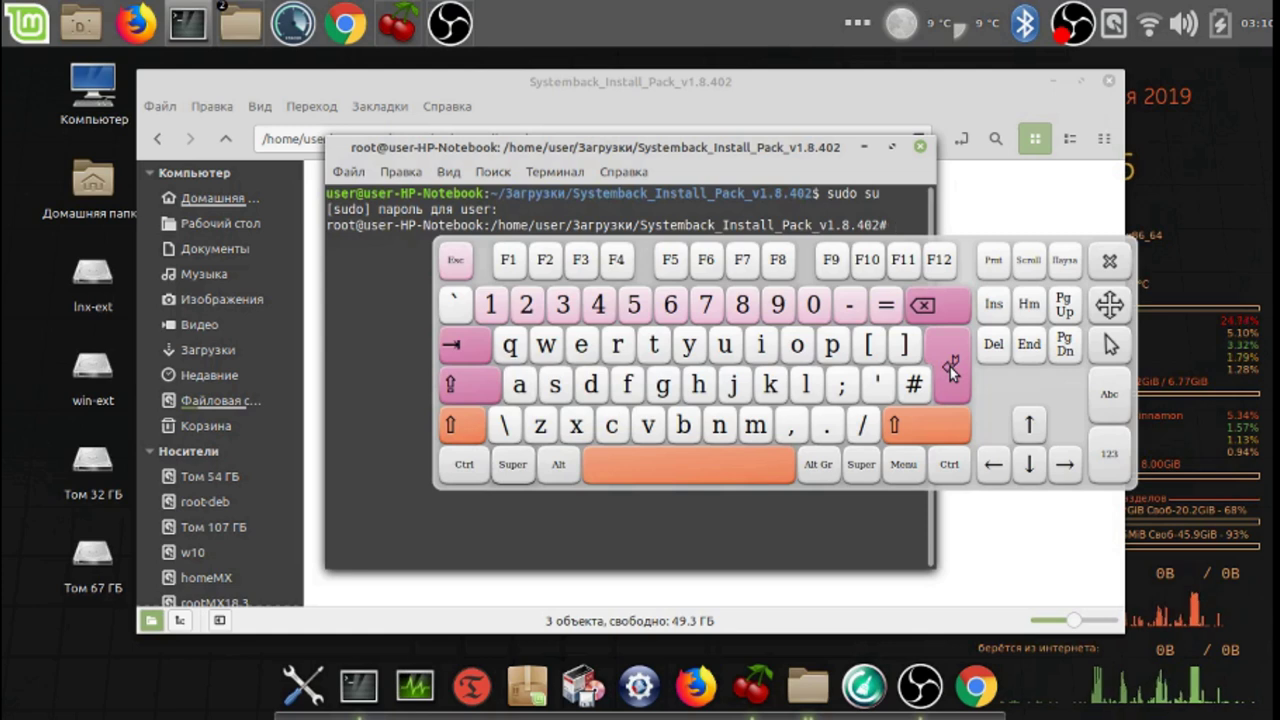
{"action": "left_click", "coordinate": [1109, 260]}
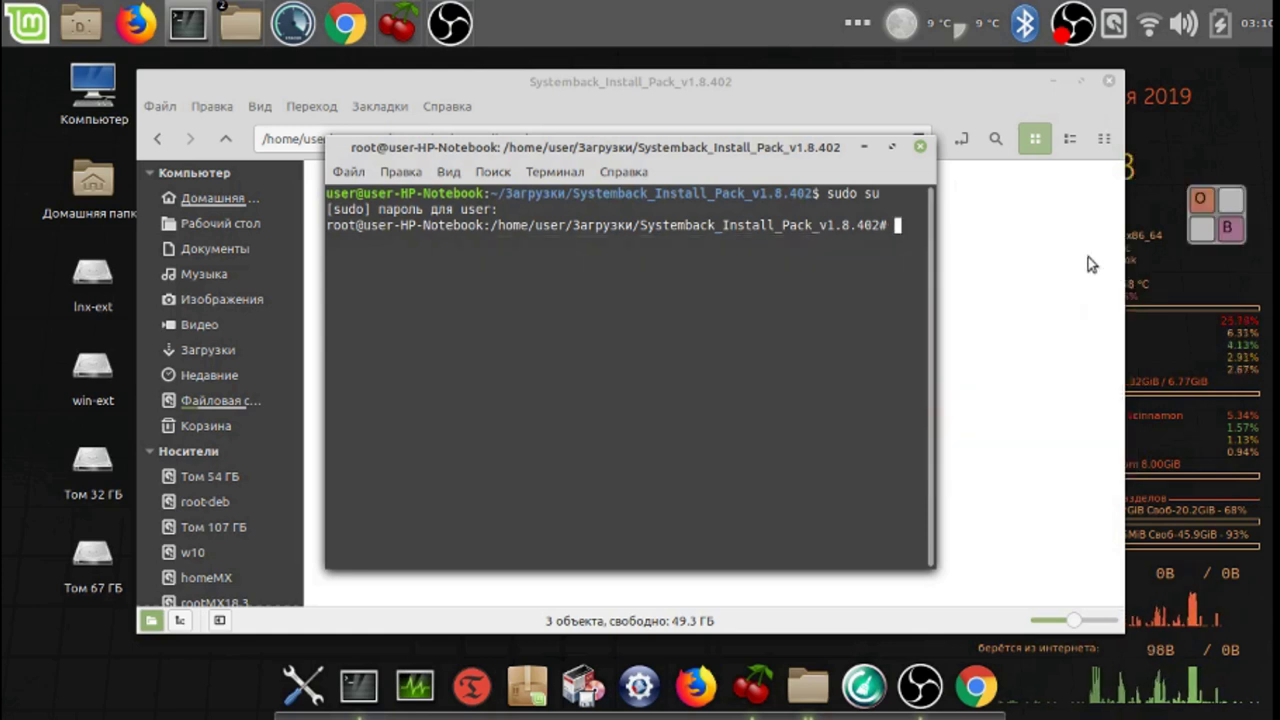
Move the terminal clear of the folder's files, insert the path of install.sh at the root prompt and run it.
{"action": "left_click_drag", "start_coordinate": [785, 154], "coordinate": [664, 283]}
{"action": "left_click_drag", "start_coordinate": [480, 207], "coordinate": [585, 649]}
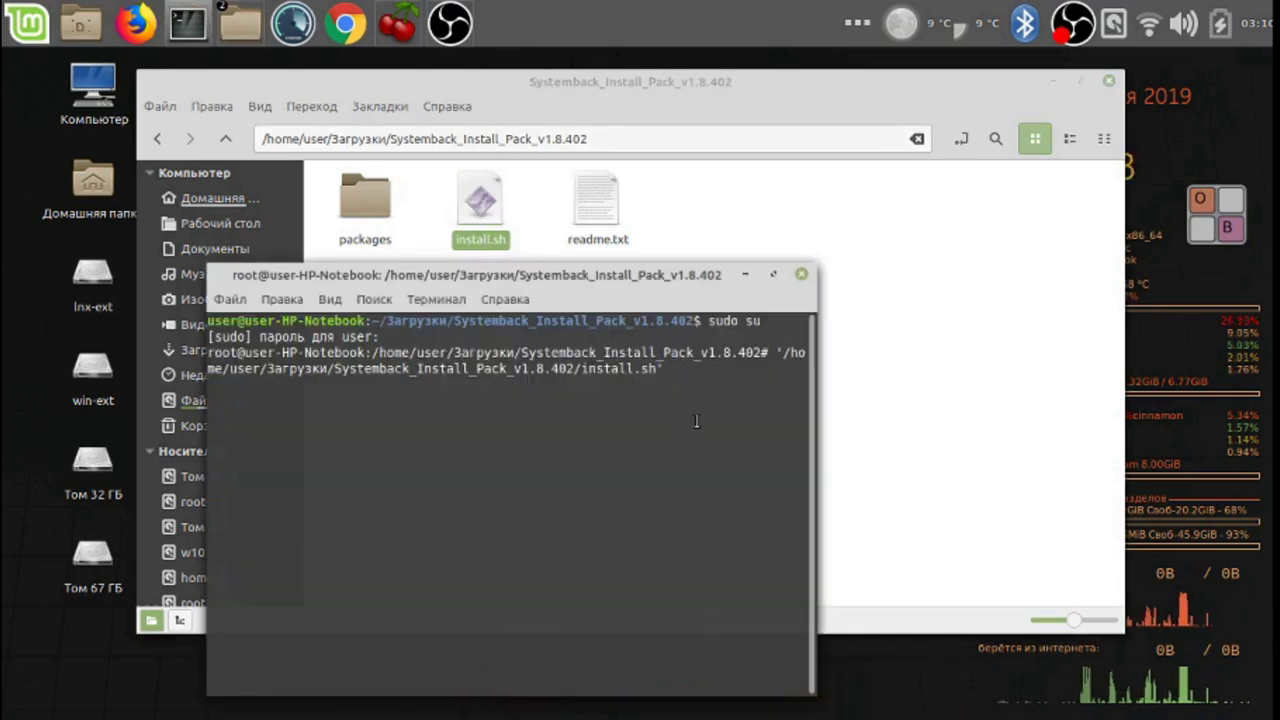
{"action": "left_click", "coordinate": [1217, 207]}
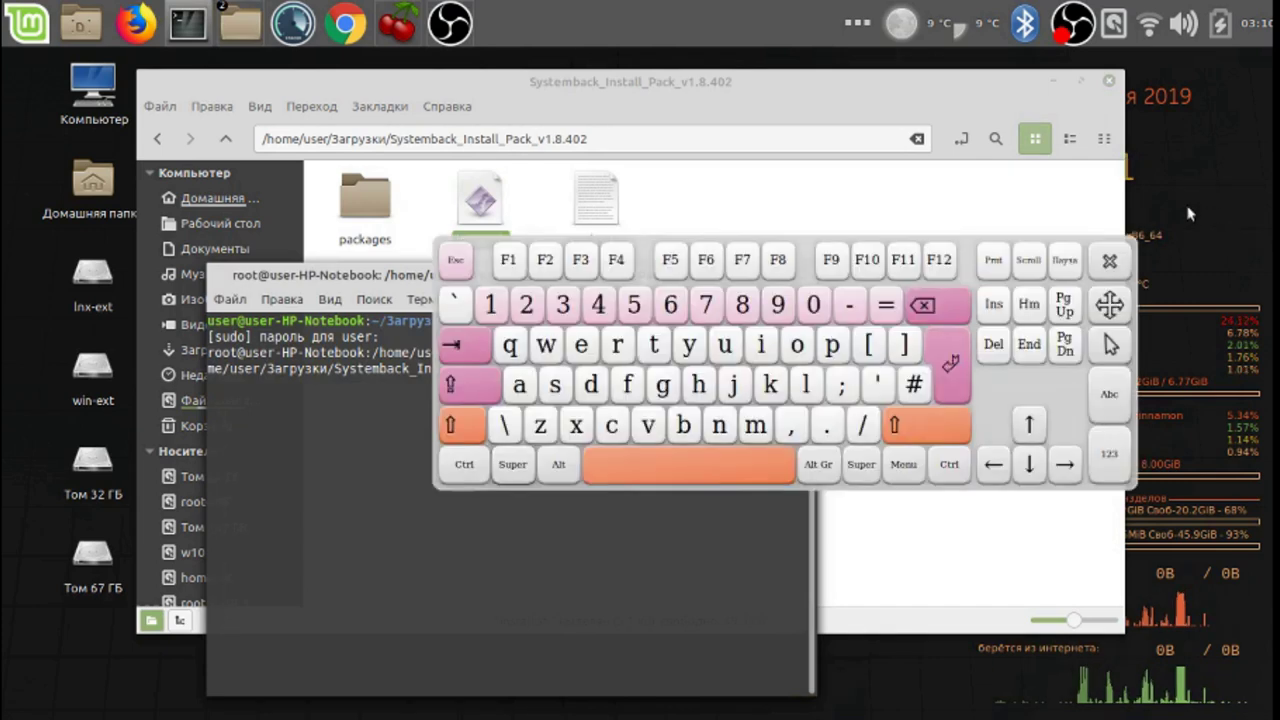
{"action": "left_click", "coordinate": [950, 363]}
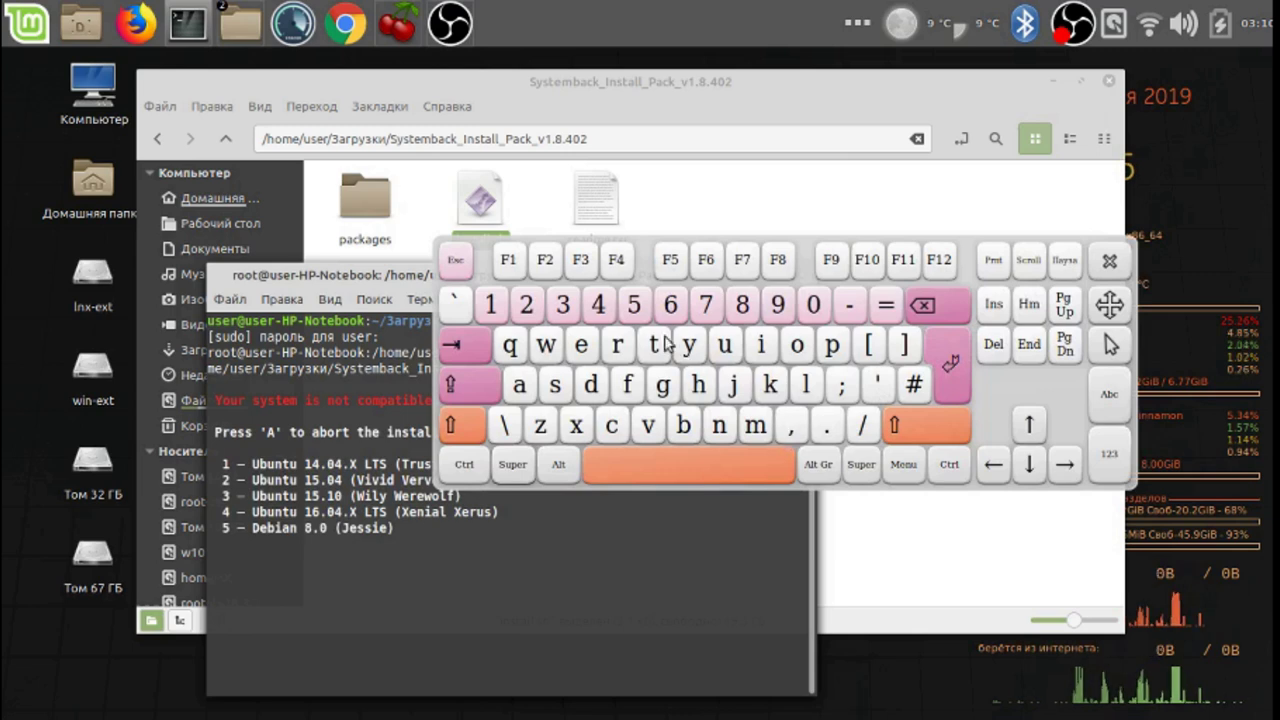
Choose release 5, Debian 8.0 (Jessie), for the Systemback installation, leaving only the terminal window open and the on-screen keyboard hidden.
{"action": "left_click_drag", "start_coordinate": [1109, 305], "coordinate": [1129, 158]}
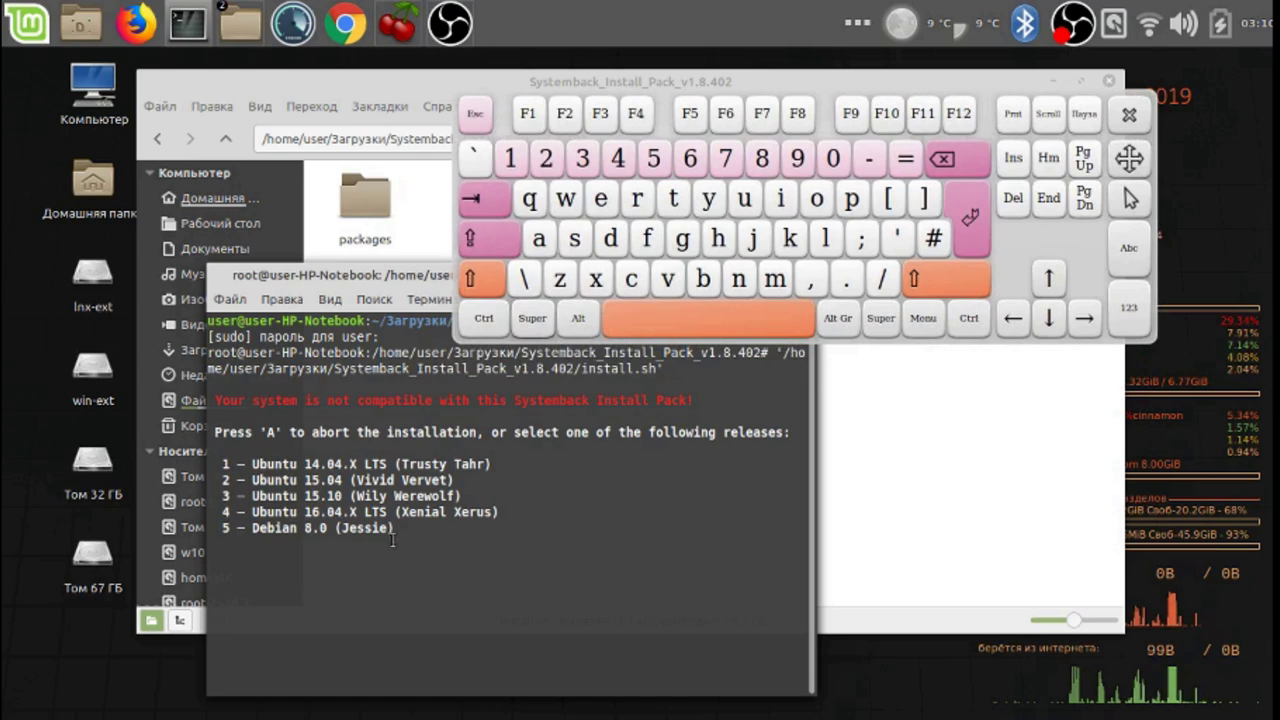
{"action": "left_click", "coordinate": [654, 160]}
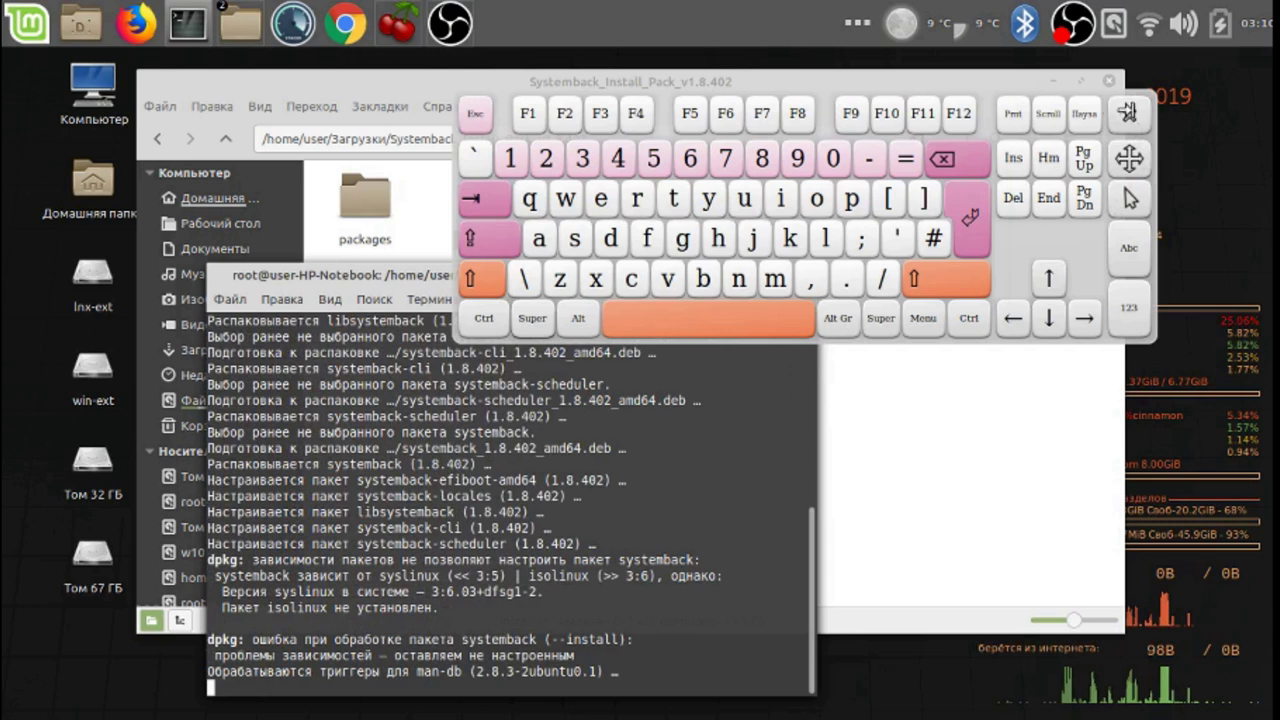
{"action": "left_click", "coordinate": [1129, 117]}
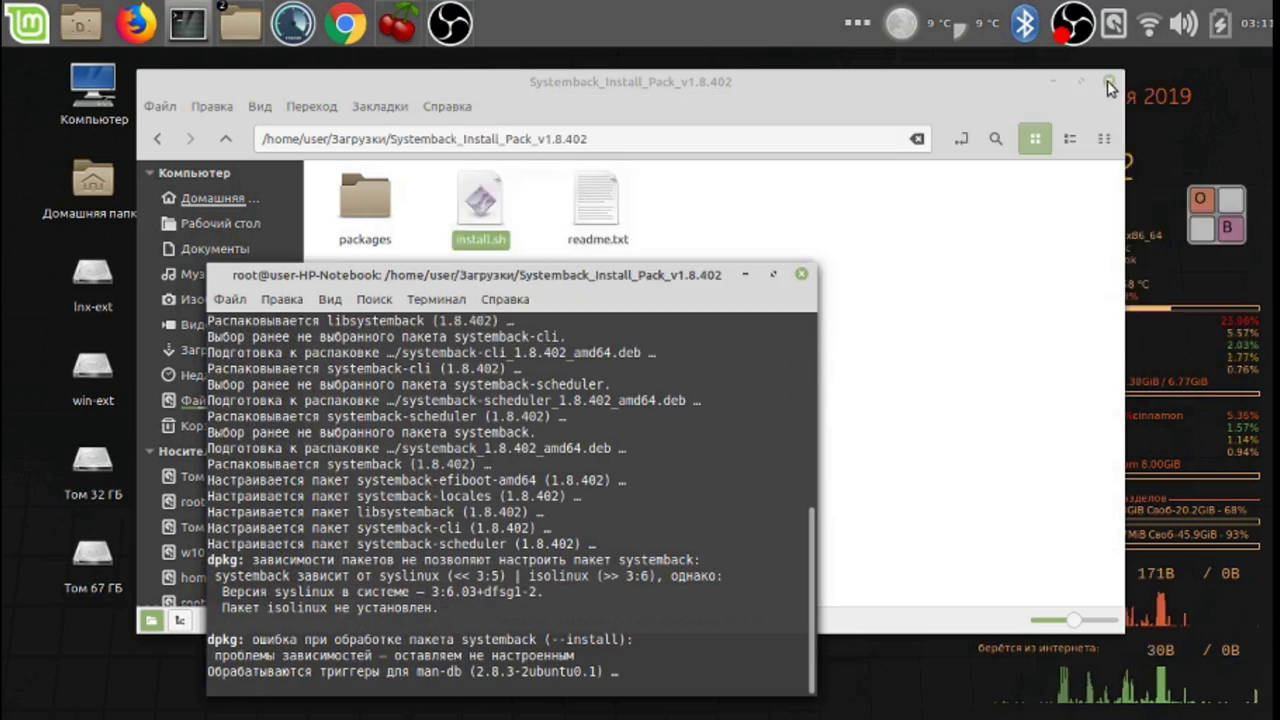
{"action": "left_click", "coordinate": [1107, 81]}
{"action": "left_click_drag", "start_coordinate": [639, 274], "coordinate": [556, 122]}
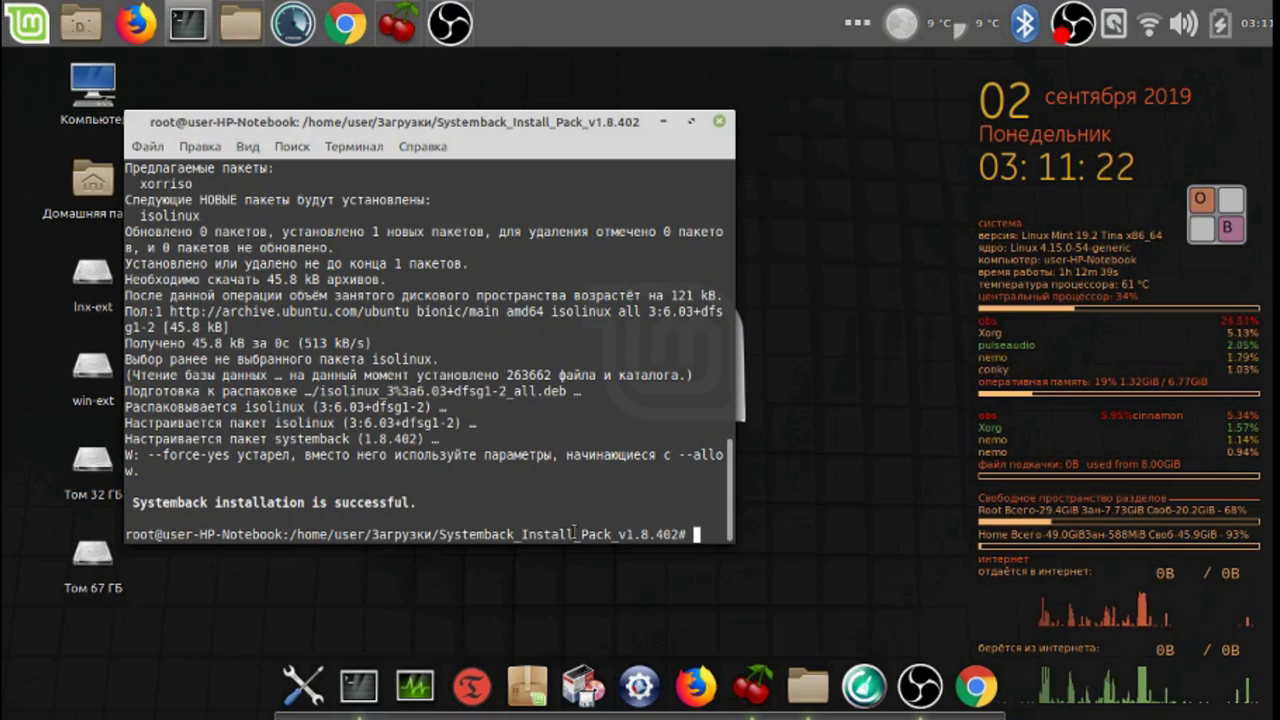
Switch to CherryTree and find the live-boot and casper commands in the Systemback note for Debian 9 Ubuntu 18.04 Mint19.
{"action": "left_click", "coordinate": [752, 686]}
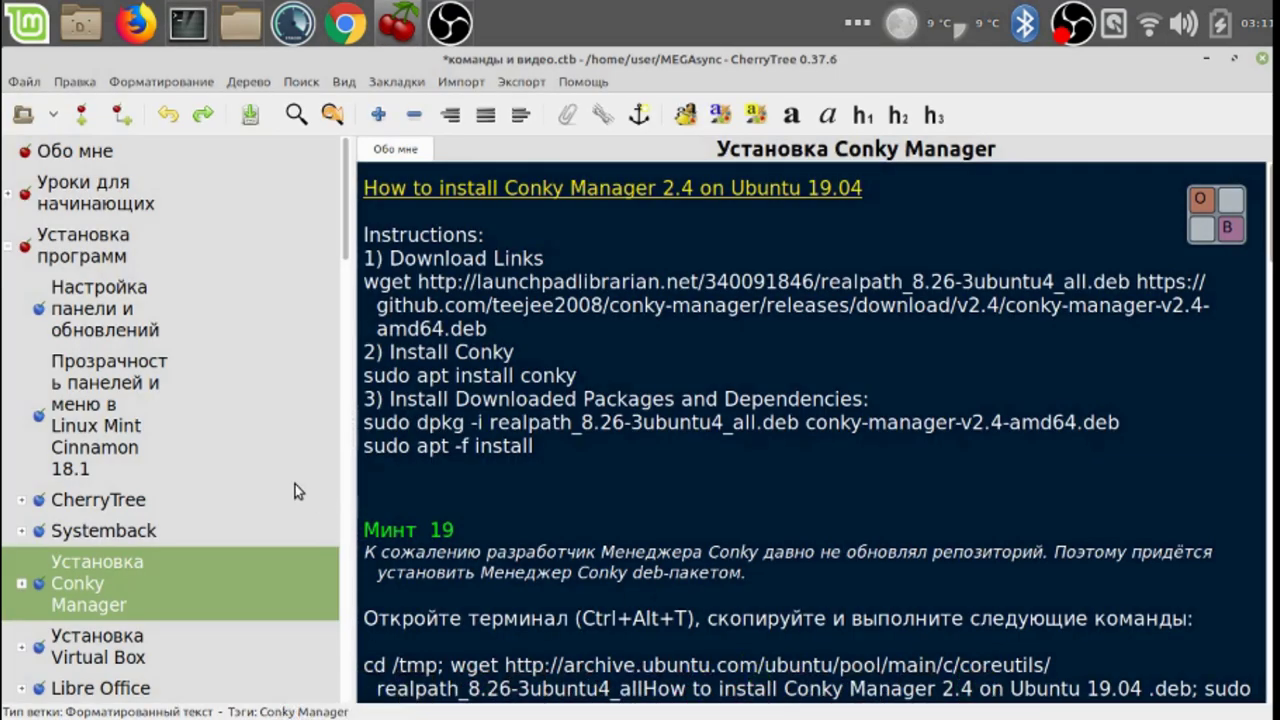
{"action": "left_click", "coordinate": [128, 530]}
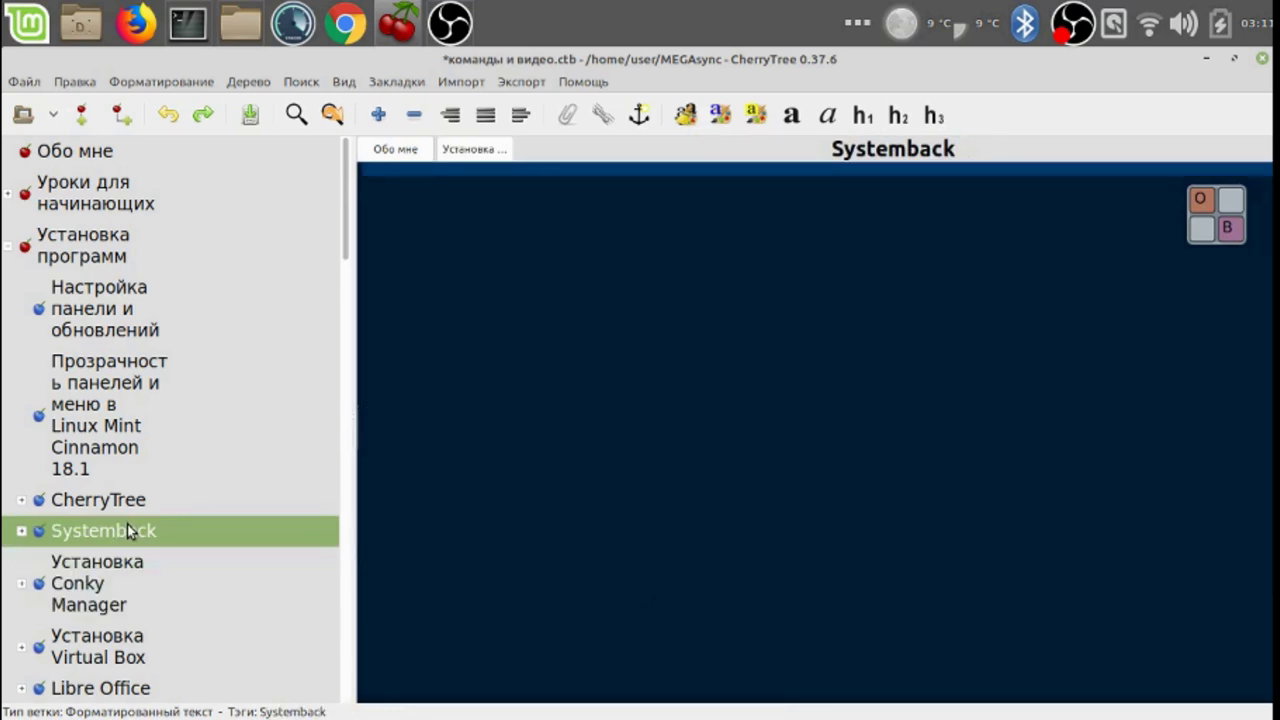
{"action": "left_click", "coordinate": [21, 531]}
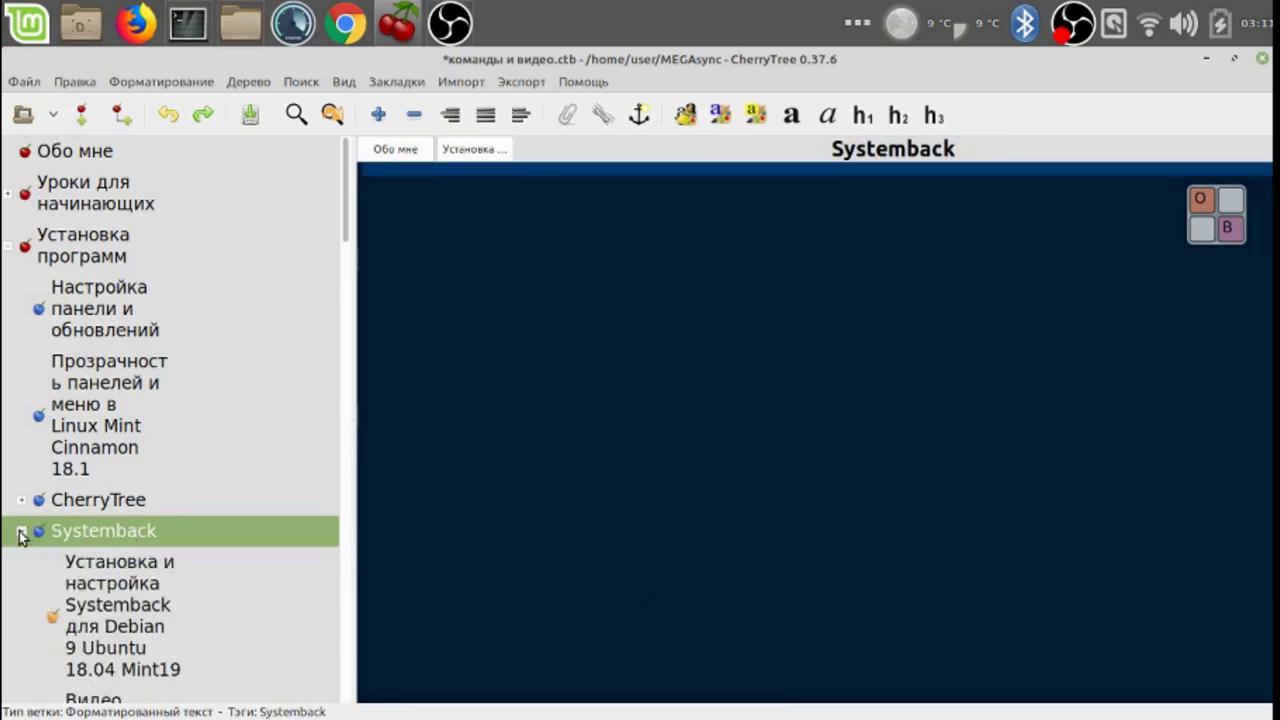
{"action": "left_click", "coordinate": [167, 579]}
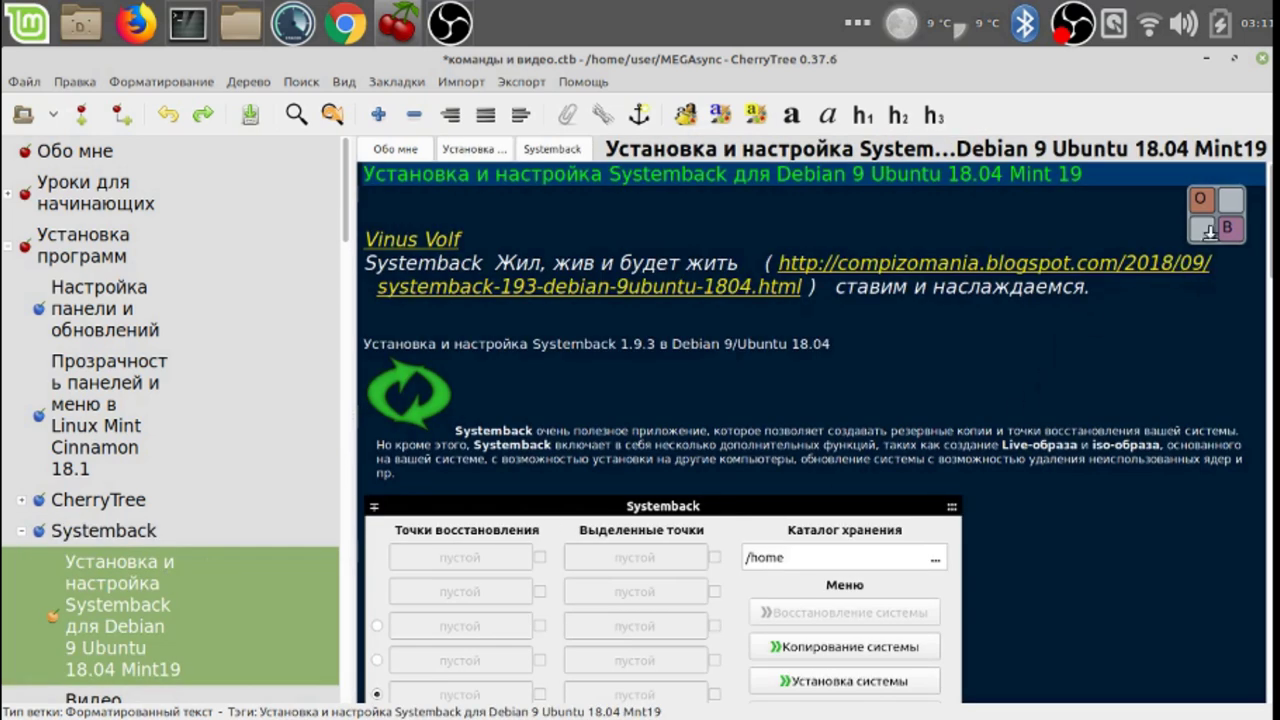
{"action": "left_click_drag", "start_coordinate": [1270, 228], "coordinate": [752, 515]}
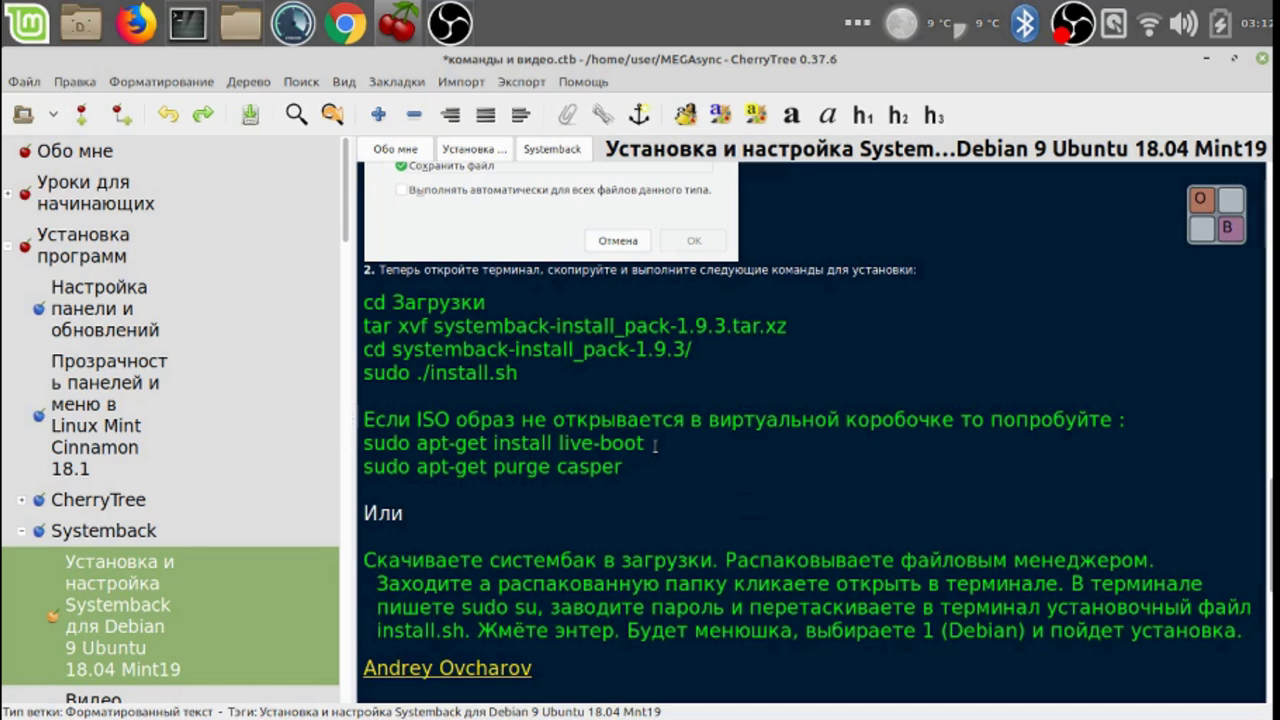
Copy the command sudo apt-get install live-boot from the Systemback note.
{"action": "mouse_move", "coordinate": [199, 33]}
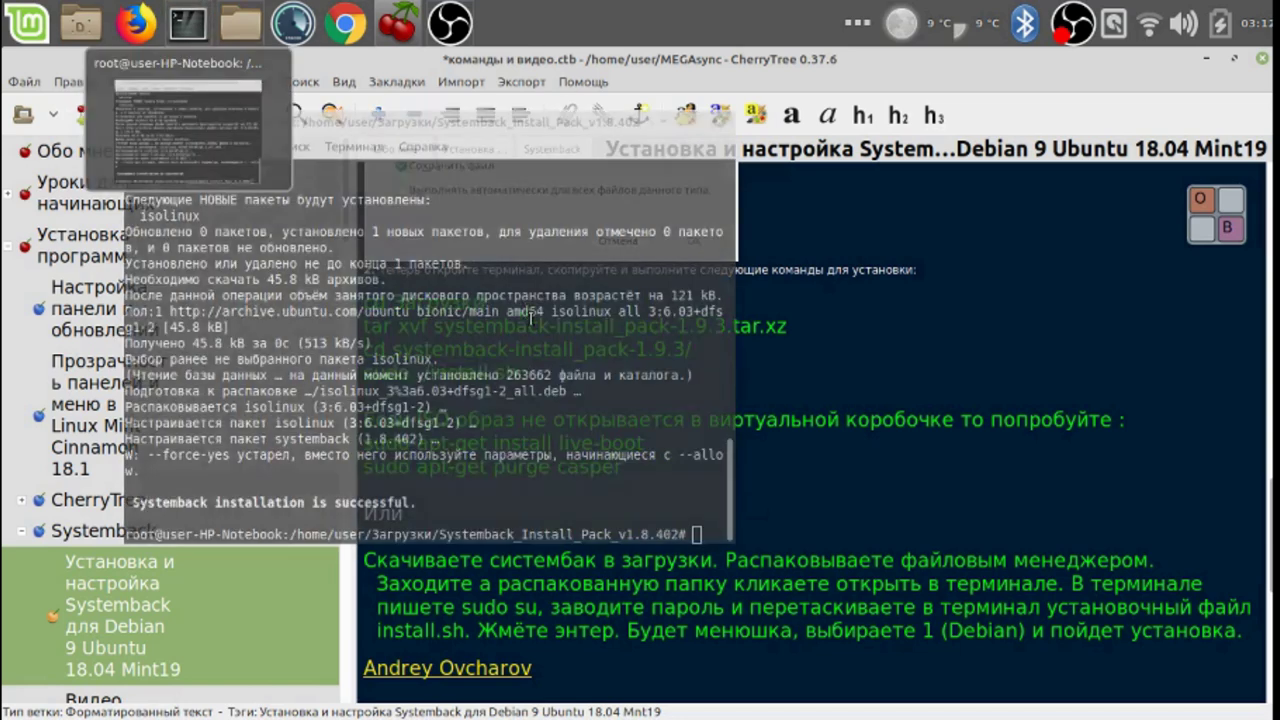
{"action": "left_click_drag", "start_coordinate": [650, 443], "coordinate": [367, 447]}
{"action": "key", "text": "cmd+c"}
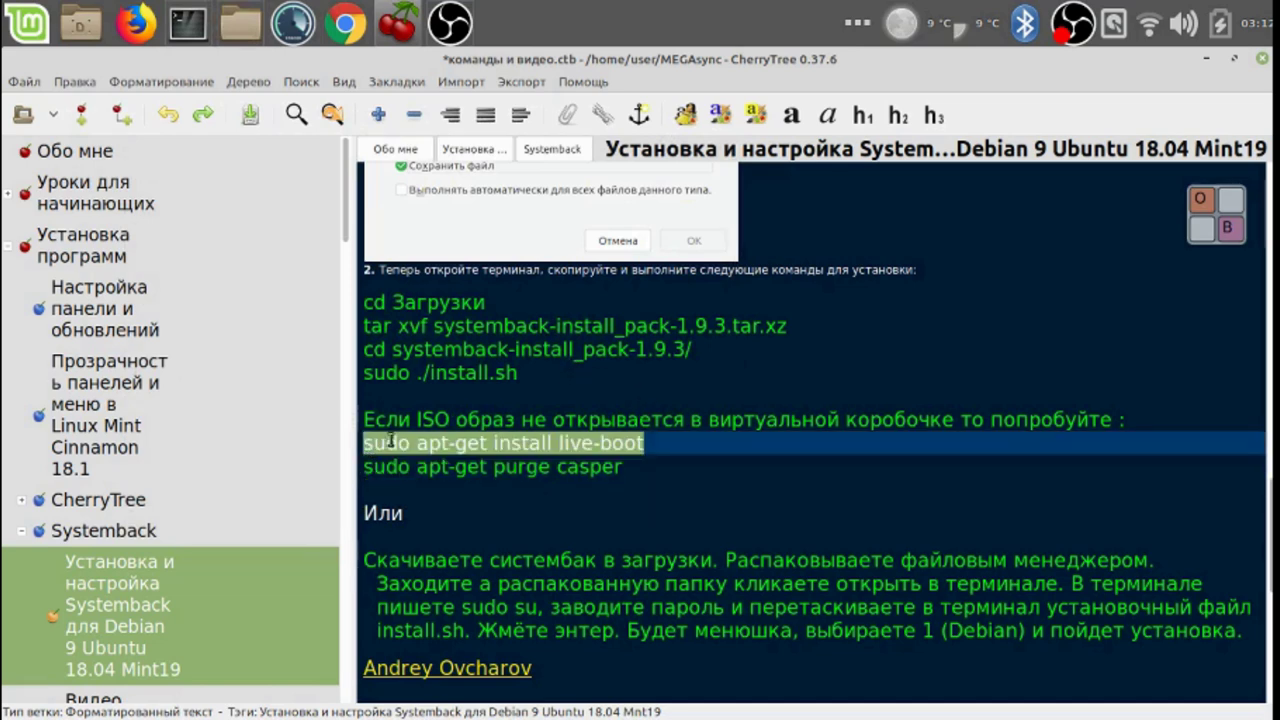
{"action": "right_click", "coordinate": [395, 442]}
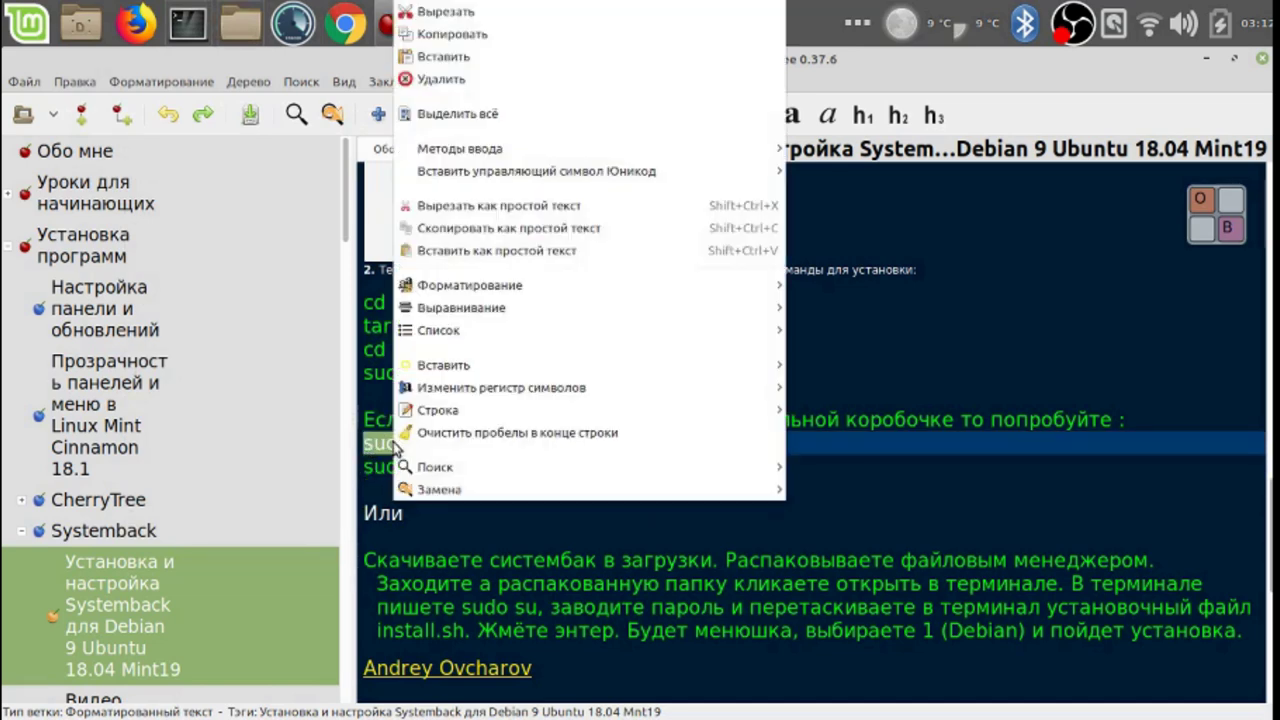
{"action": "left_click", "coordinate": [490, 37]}
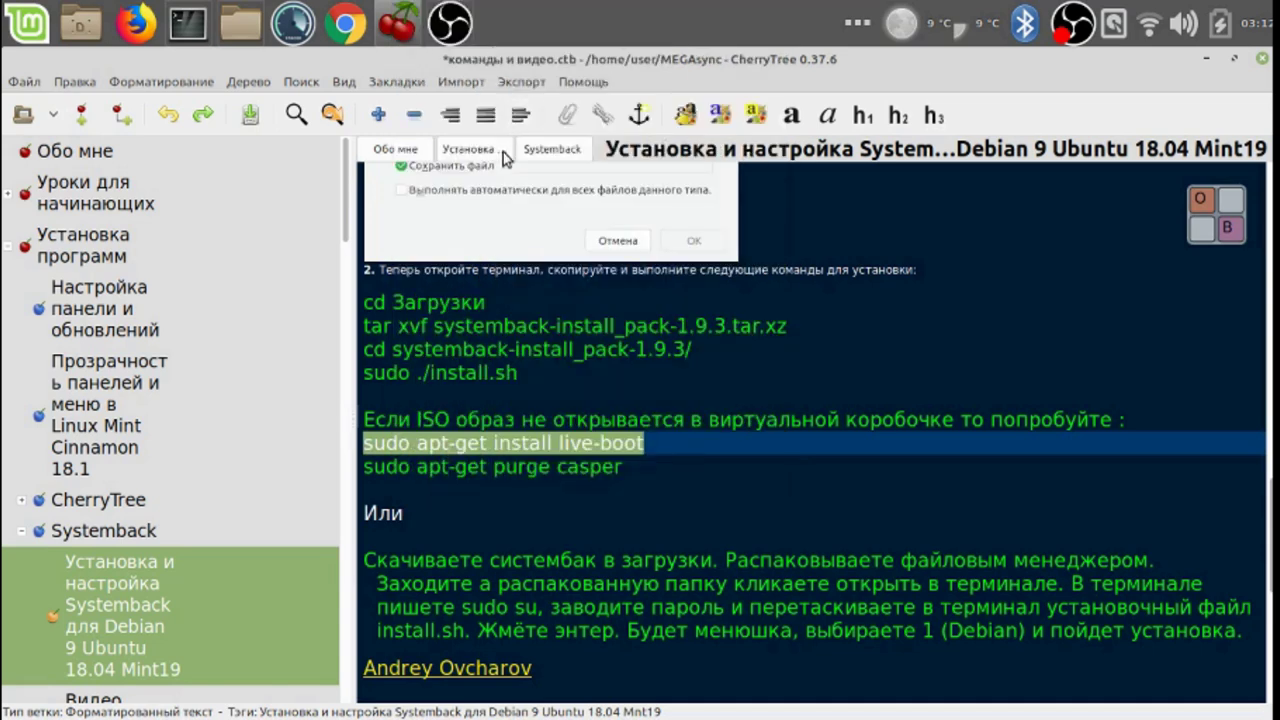
Paste sudo apt-get install live-boot into the root terminal, run it and accept the installation.
{"action": "left_click", "coordinate": [186, 26]}
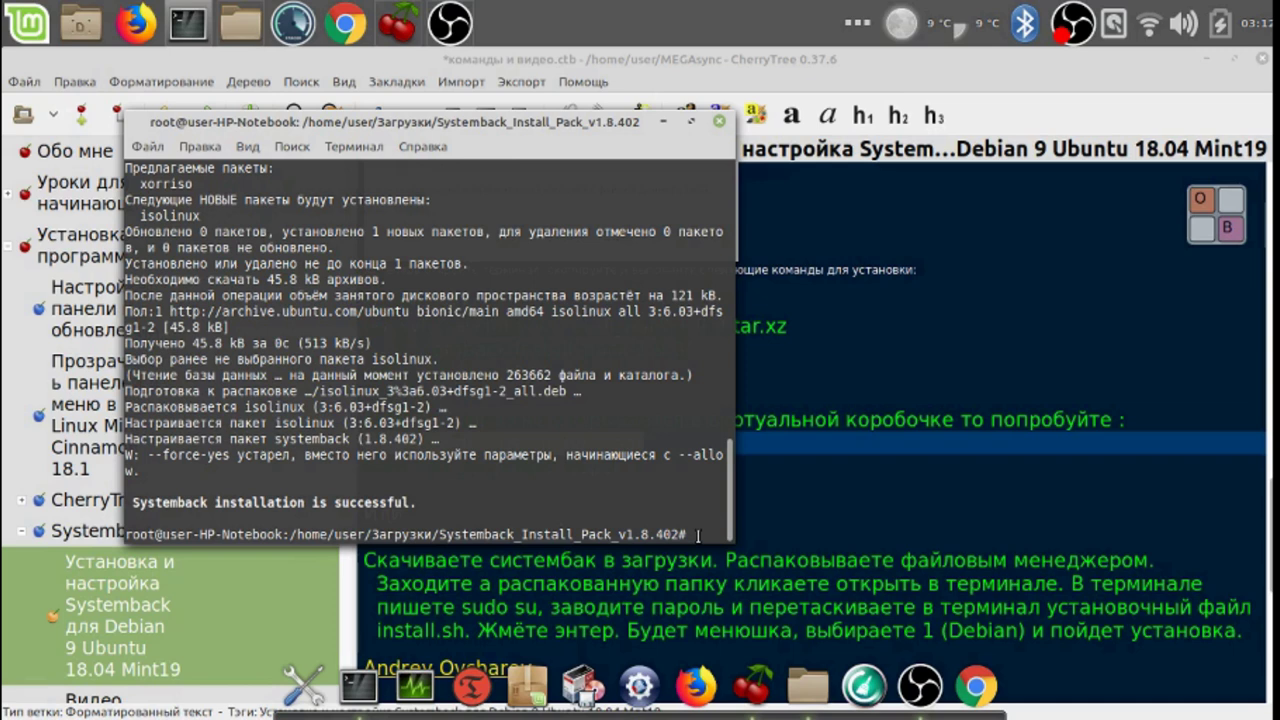
{"action": "right_click", "coordinate": [697, 537]}
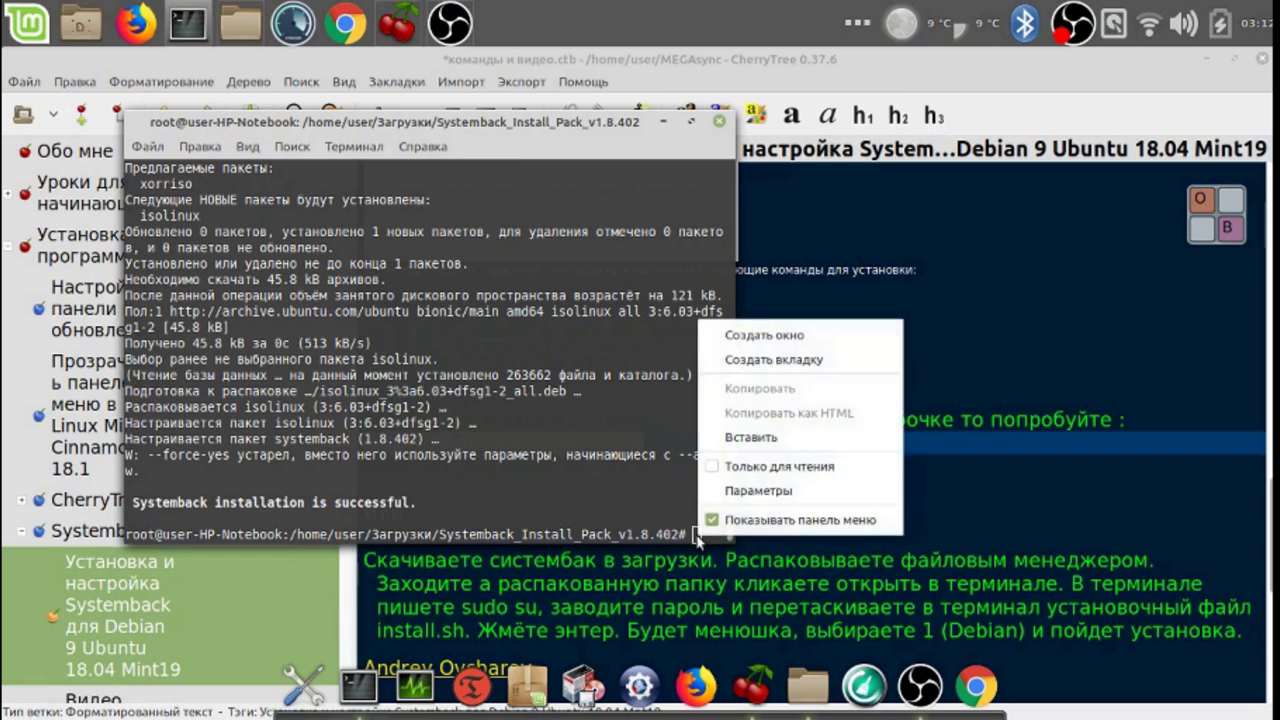
{"action": "left_click", "coordinate": [752, 438]}
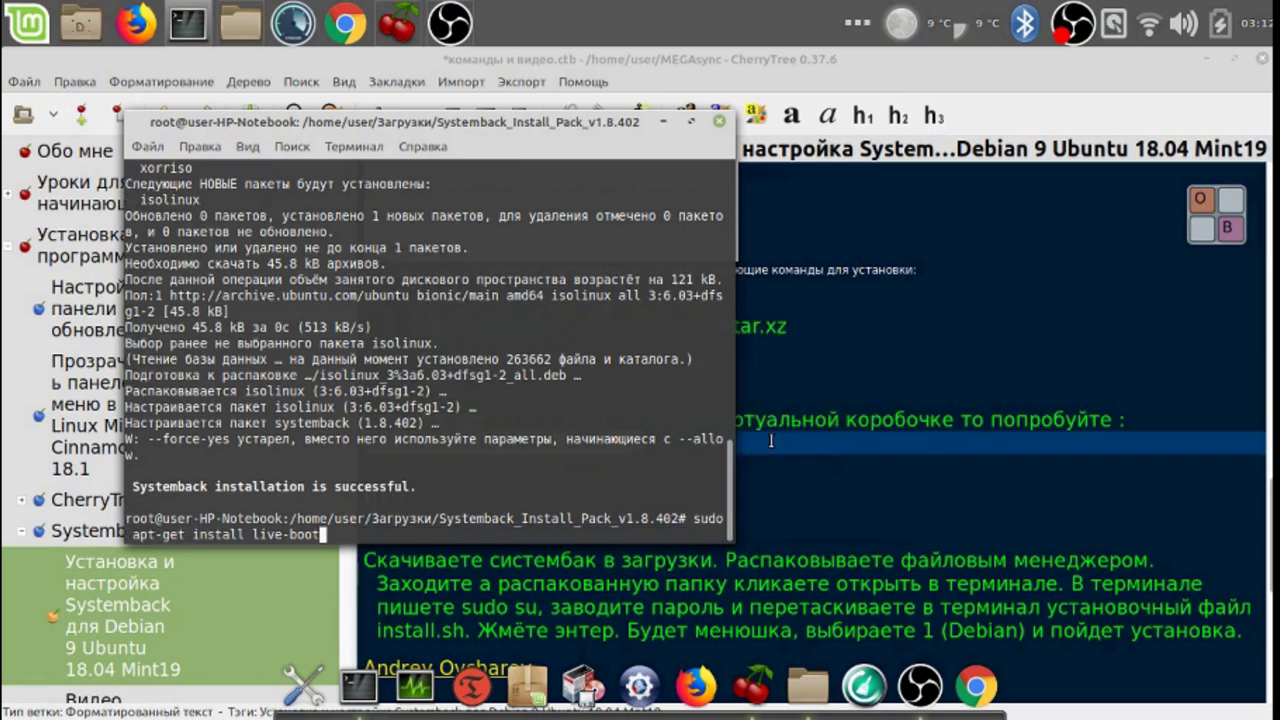
{"action": "left_click", "coordinate": [1208, 230]}
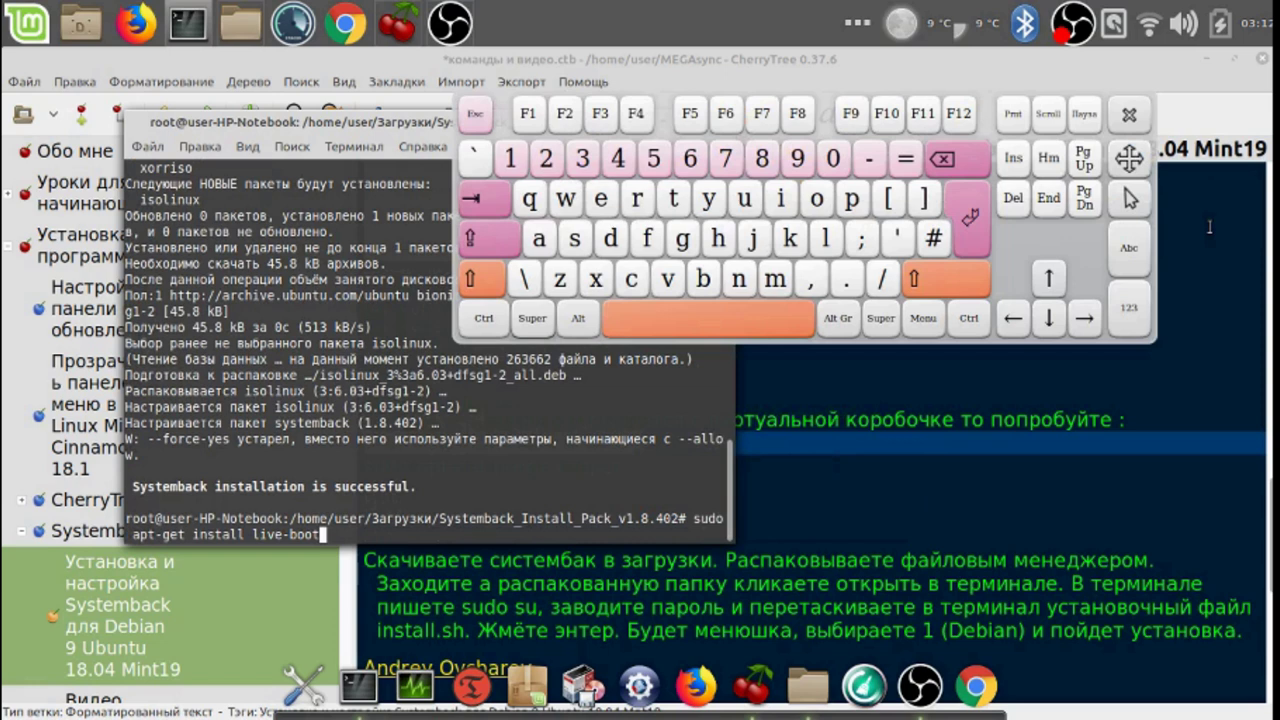
{"action": "left_click", "coordinate": [972, 242]}
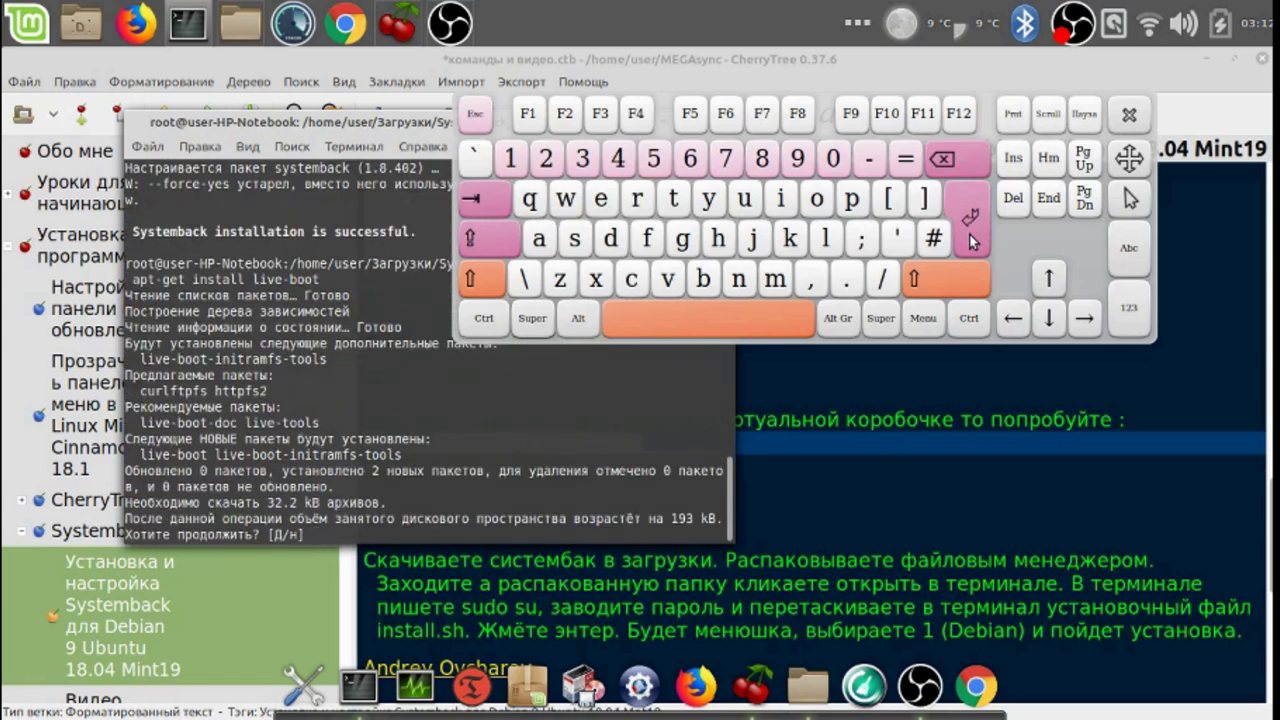
{"action": "left_click", "coordinate": [975, 235]}
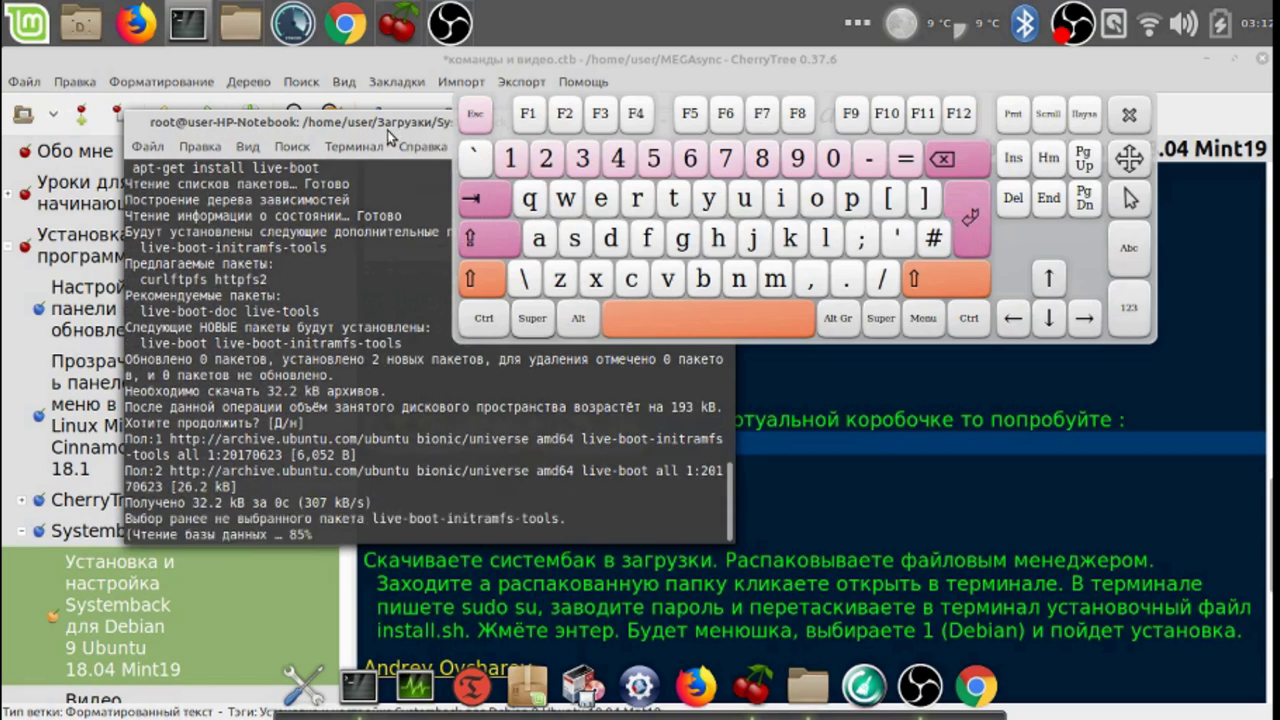
Copy the command sudo apt-get purge casper from the CherryTree note and minimize CherryTree.
{"action": "left_click_drag", "start_coordinate": [385, 129], "coordinate": [383, 223]}
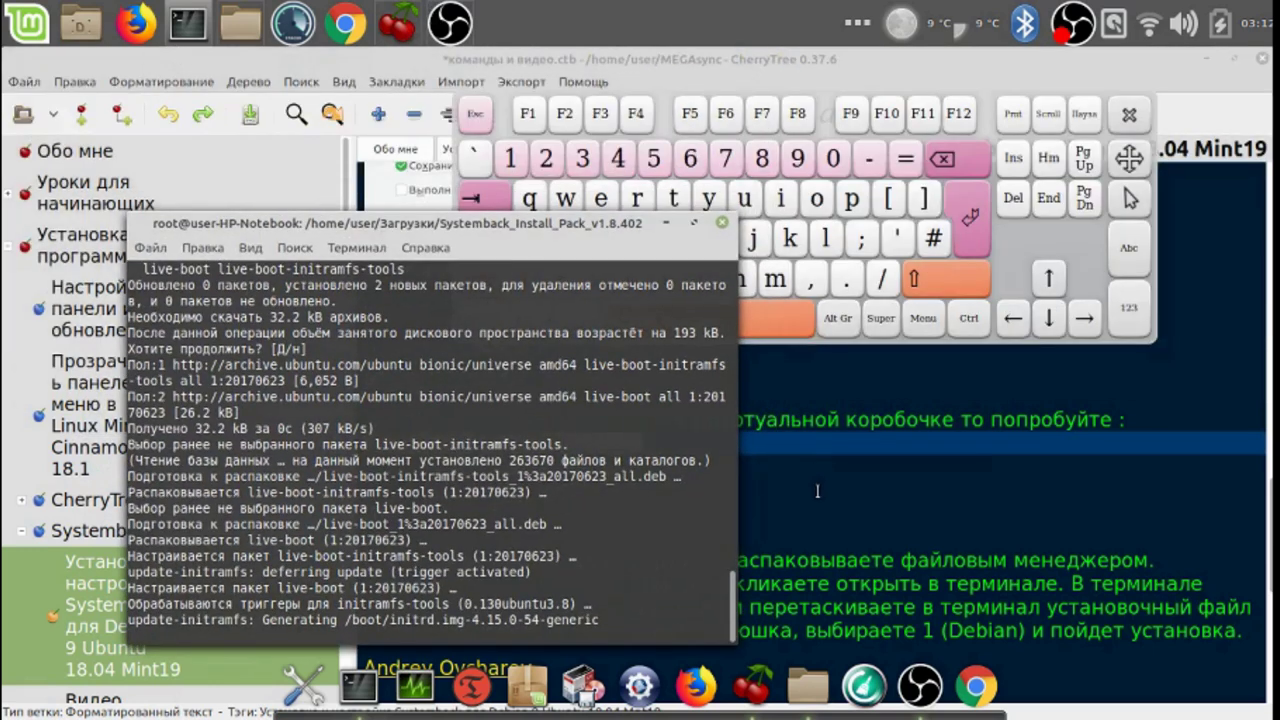
{"action": "left_click", "coordinate": [830, 498]}
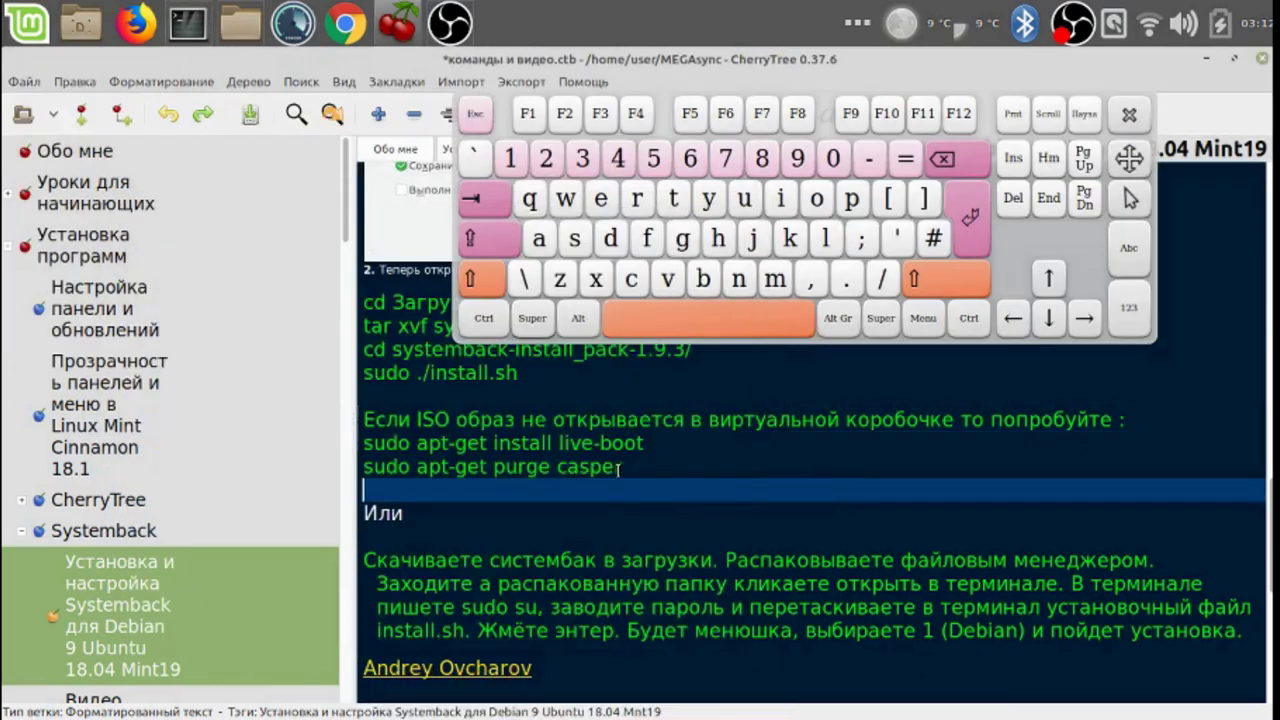
{"action": "left_click_drag", "start_coordinate": [619, 467], "coordinate": [365, 470]}
{"action": "key", "text": "cmd+c"}
{"action": "right_click", "coordinate": [415, 478]}
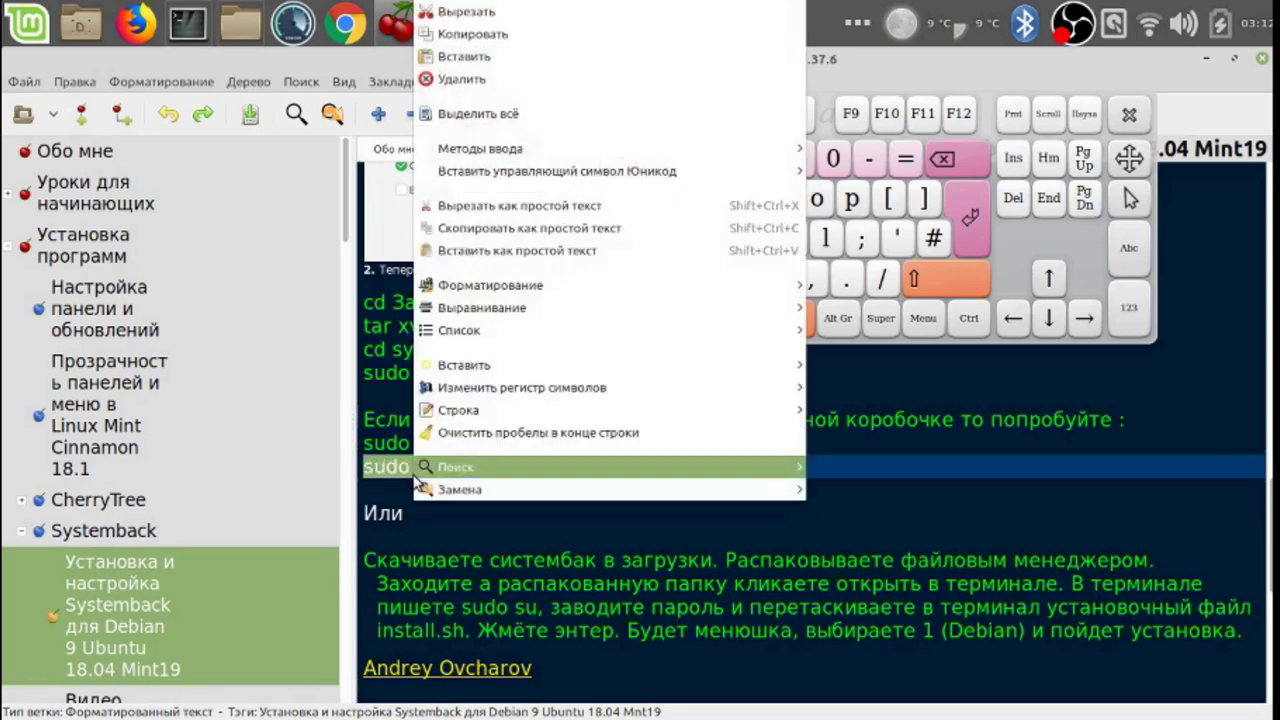
{"action": "left_click", "coordinate": [521, 37]}
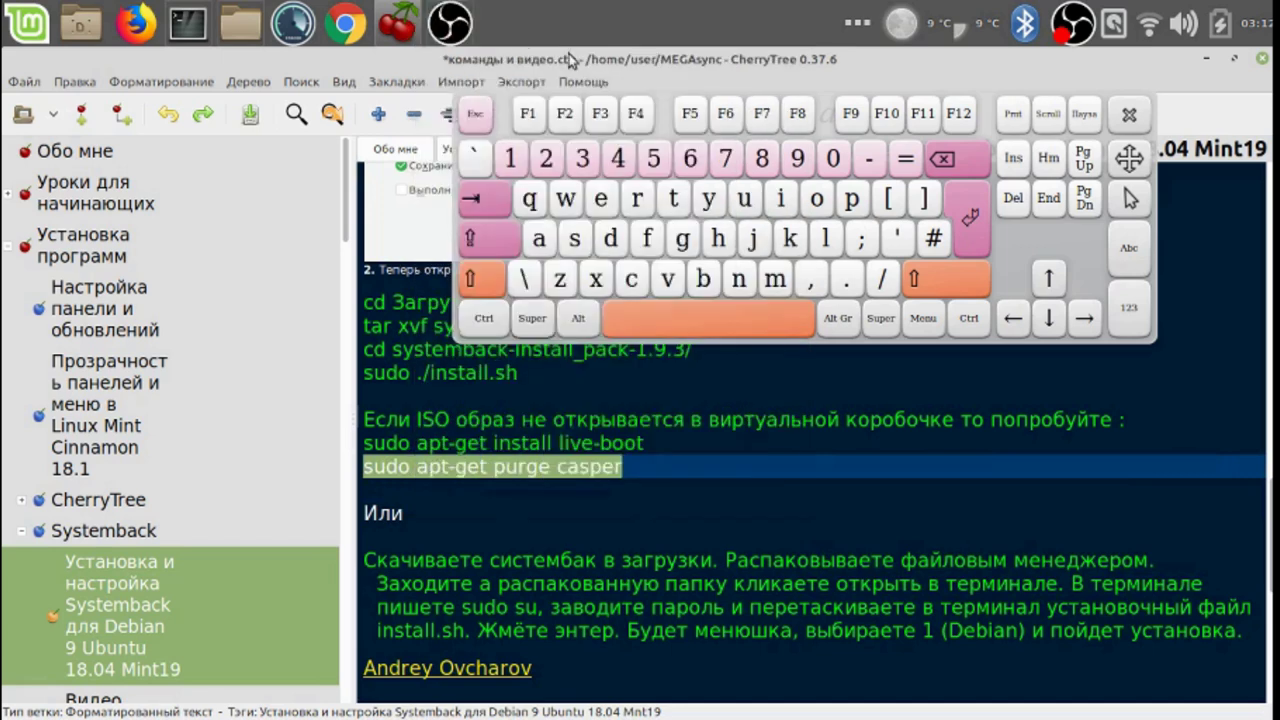
{"action": "left_click", "coordinate": [1210, 60]}
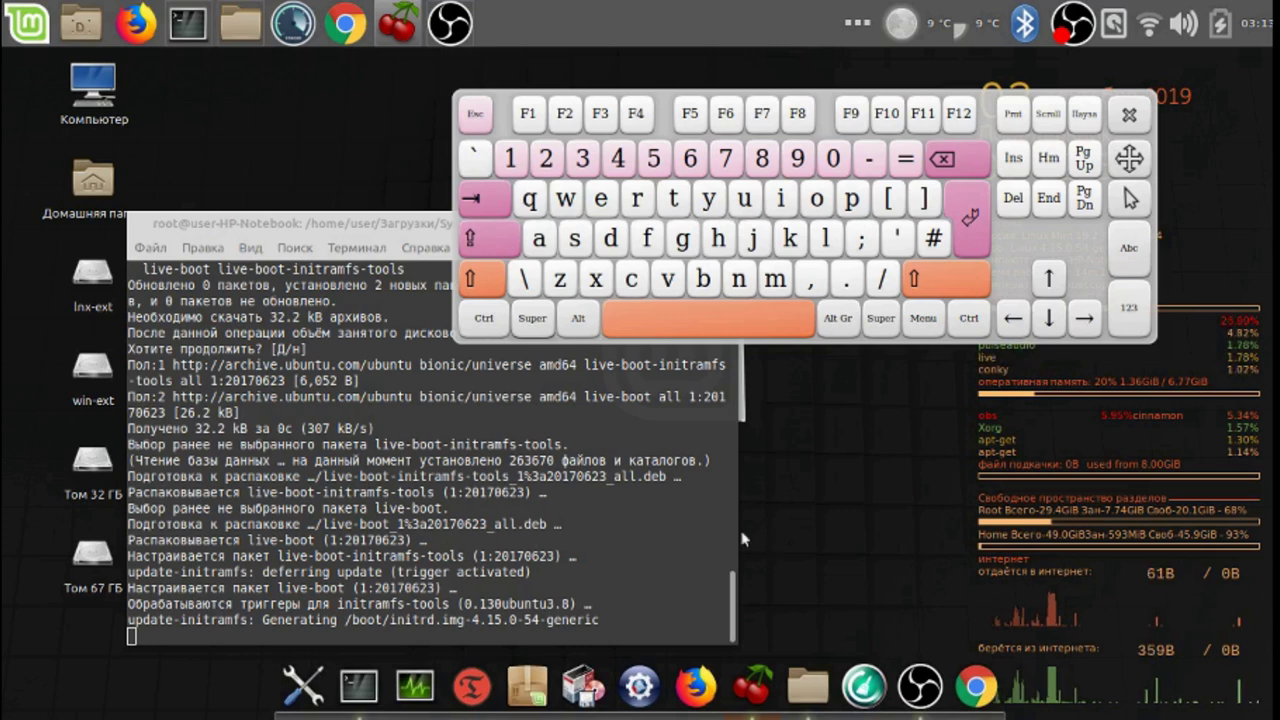
Hide the on-screen keyboard and move the terminal window higher on the desktop while live-boot installs.
{"action": "left_click_drag", "start_coordinate": [423, 646], "coordinate": [423, 646]}
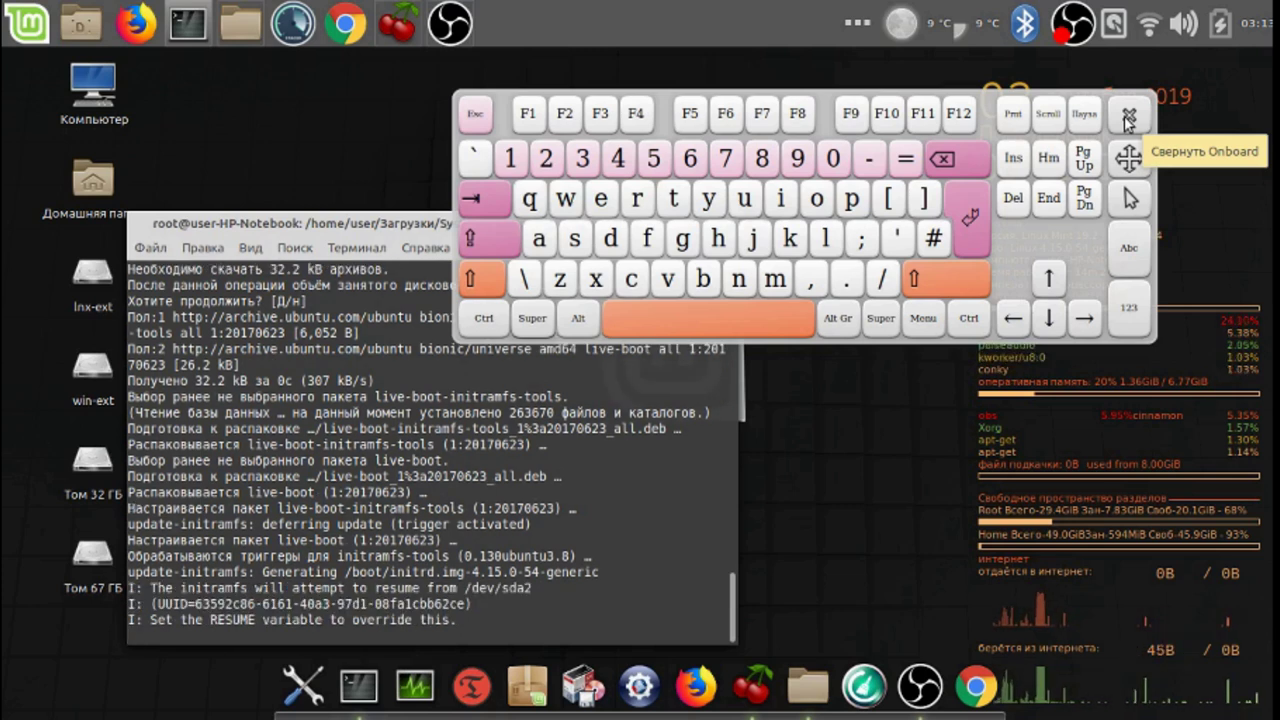
{"action": "left_click", "coordinate": [1128, 120]}
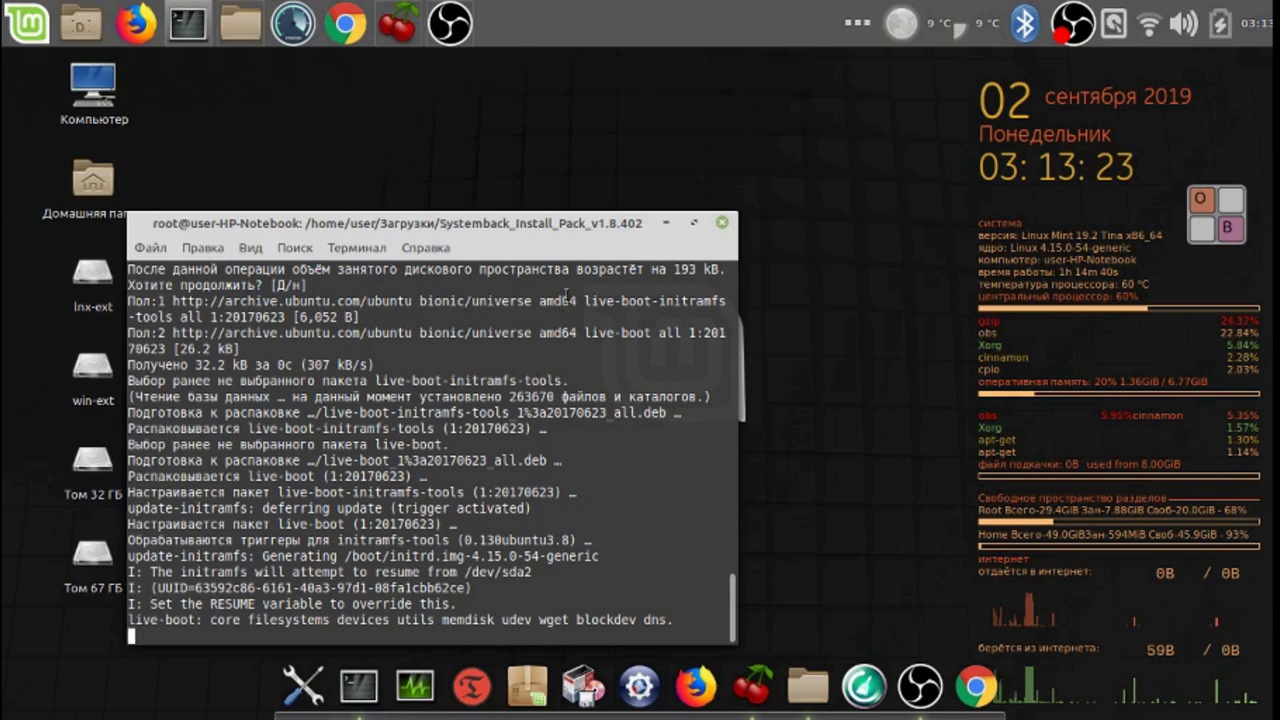
{"action": "left_click_drag", "start_coordinate": [562, 230], "coordinate": [528, 131]}
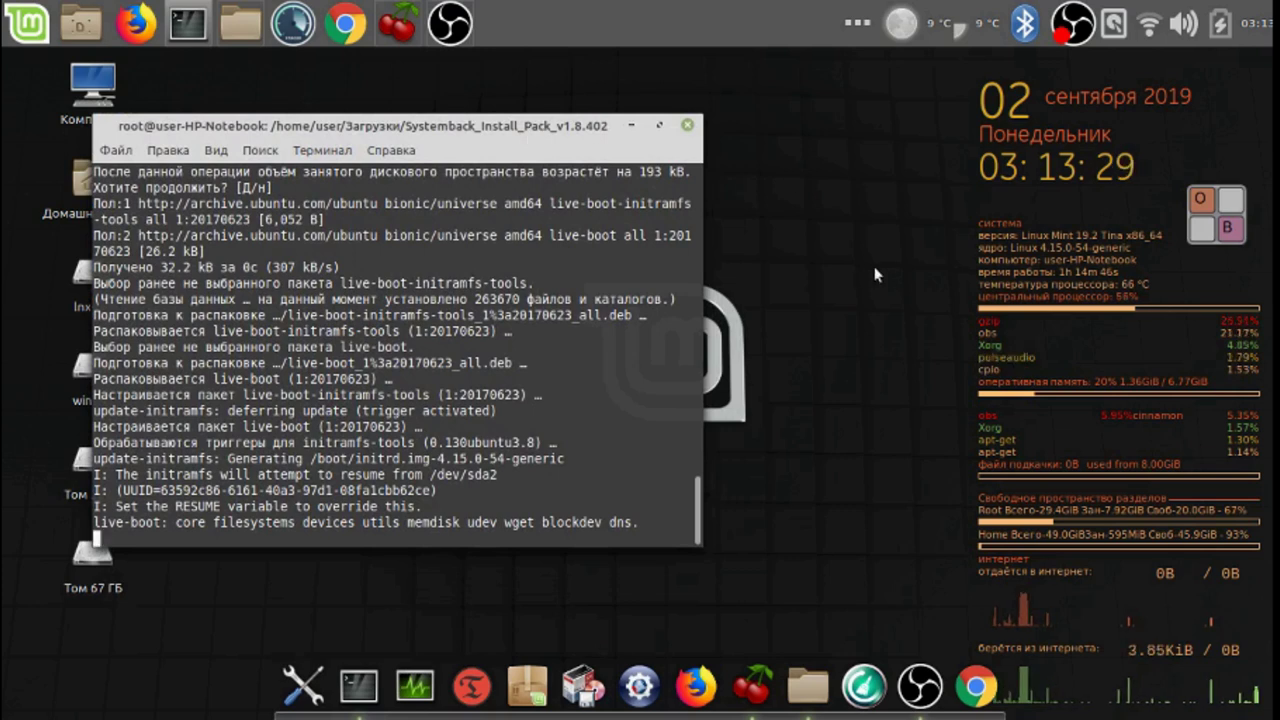
{"action": "right_click", "coordinate": [1064, 42]}
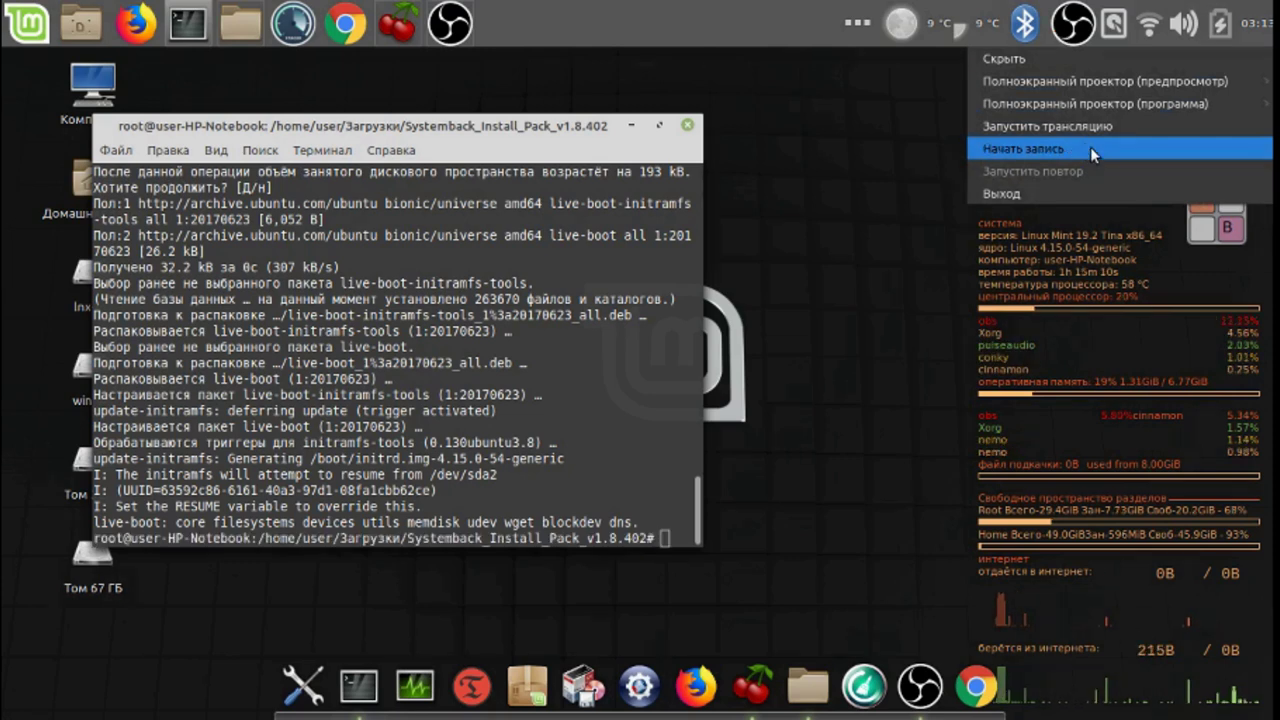
{"action": "left_click", "coordinate": [1086, 150]}
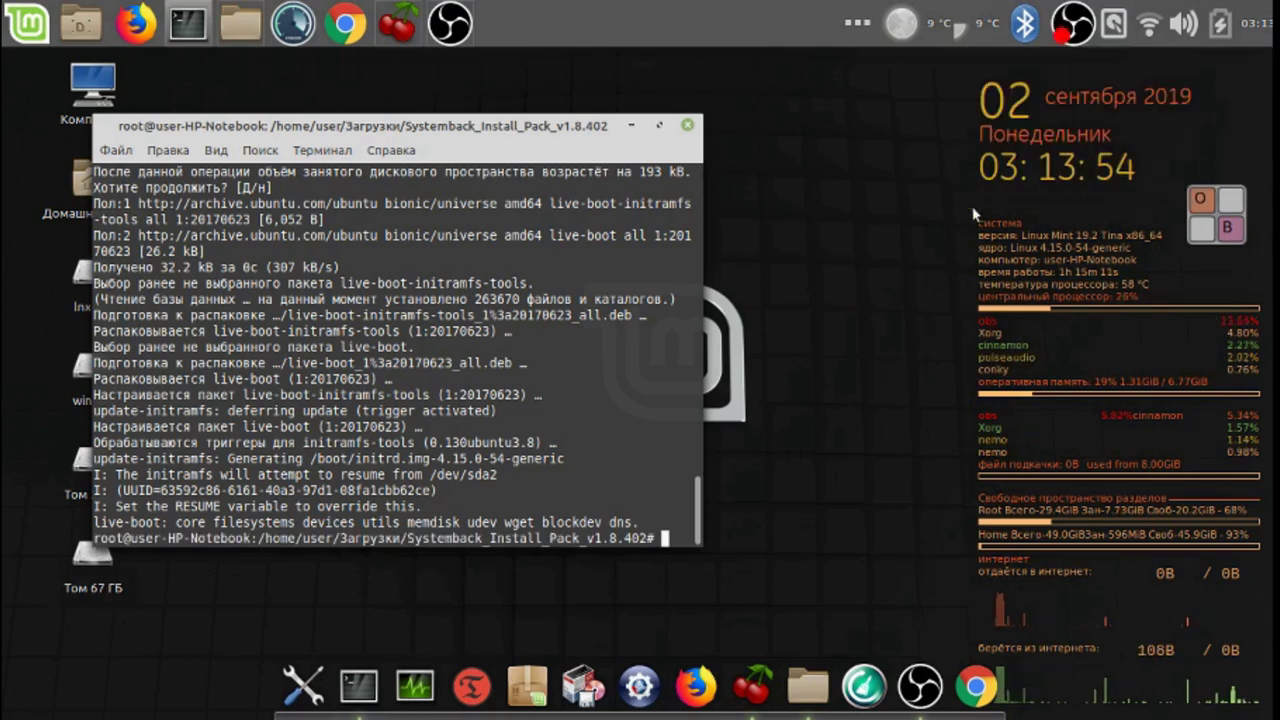
Paste sudo apt-get purge casper into the root terminal, run it and accept the package removal.
{"action": "right_click", "coordinate": [664, 547]}
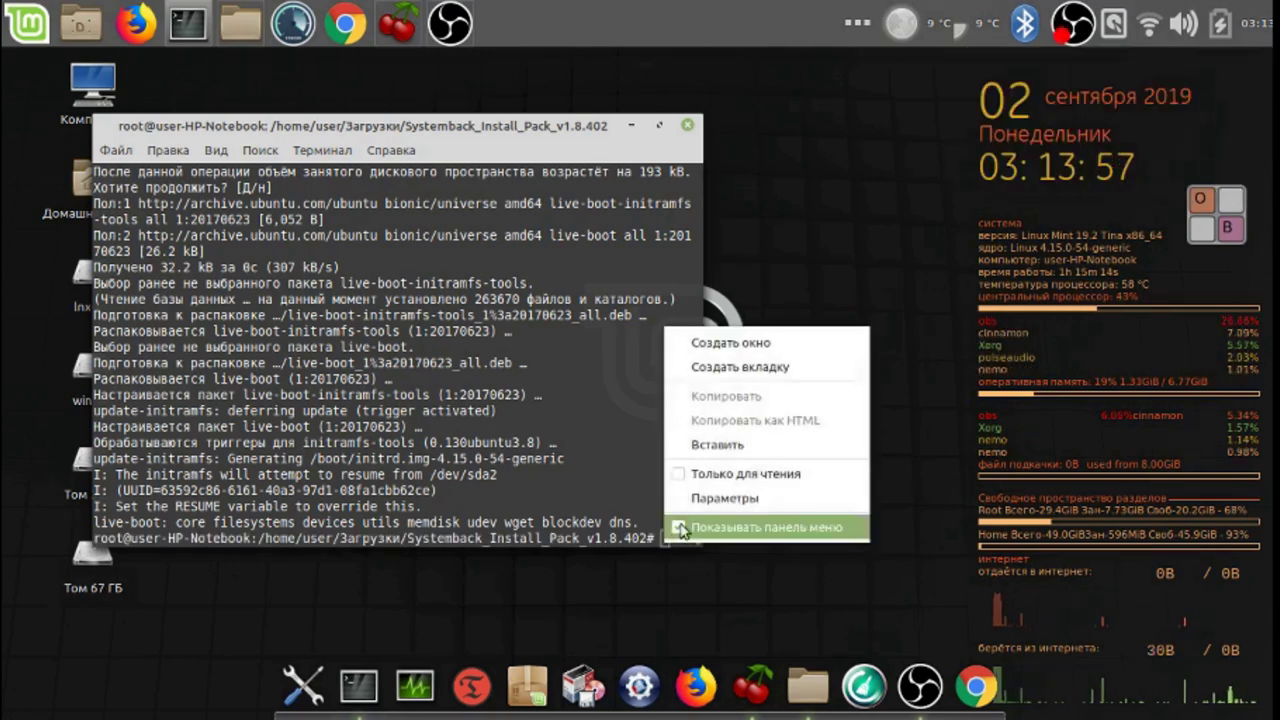
{"action": "left_click", "coordinate": [733, 446]}
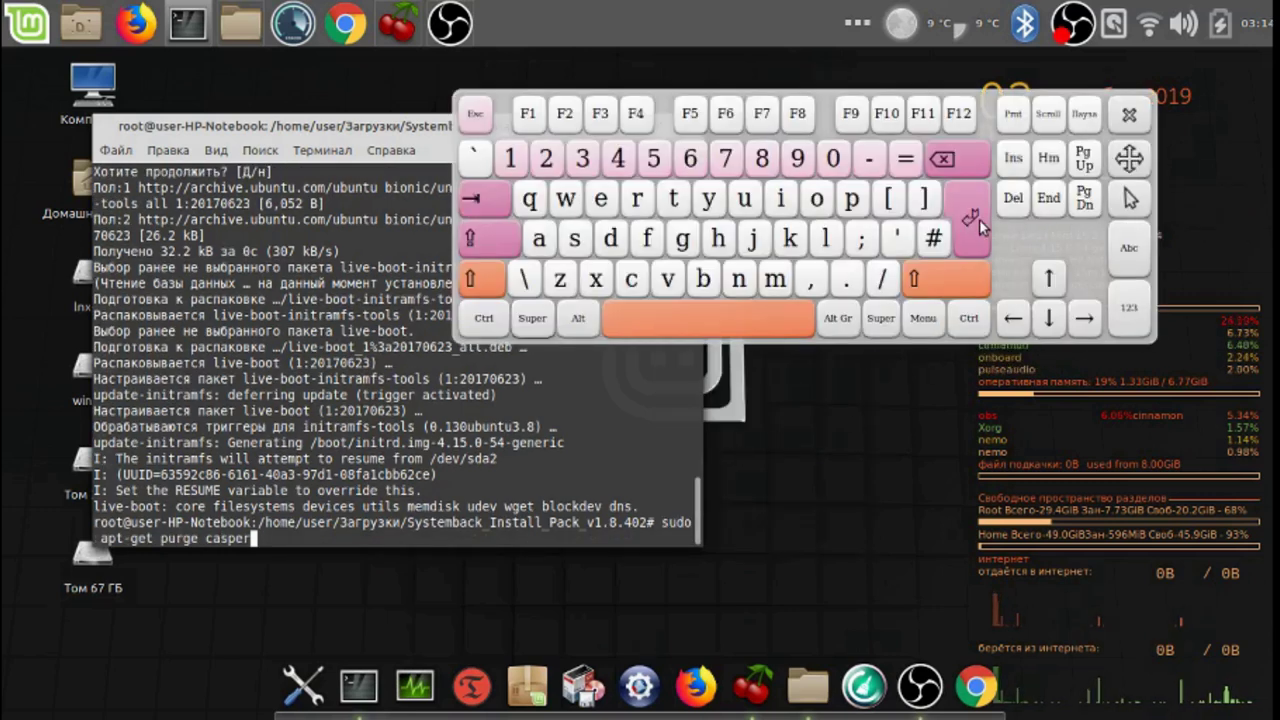
{"action": "left_click", "coordinate": [971, 220]}
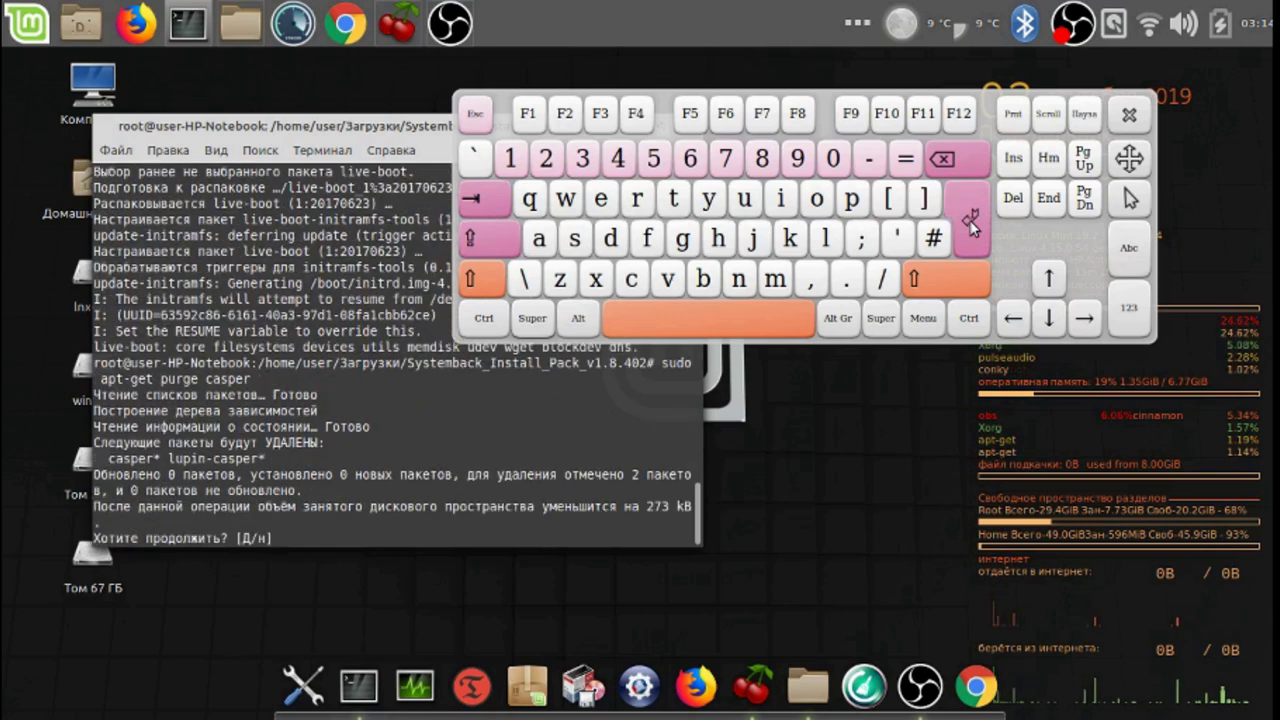
{"action": "left_click", "coordinate": [970, 222]}
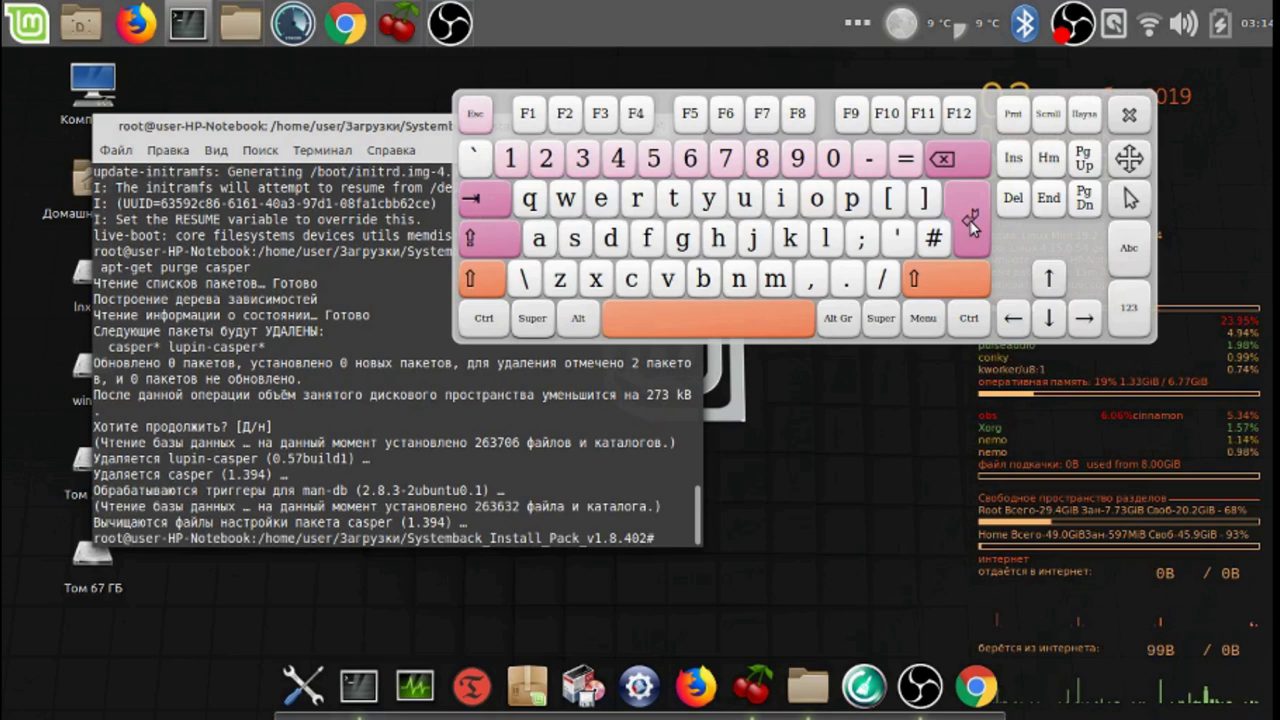
Hide the on-screen keyboard and close the root terminal, confirming the termination of its running process.
{"action": "left_click", "coordinate": [1128, 118]}
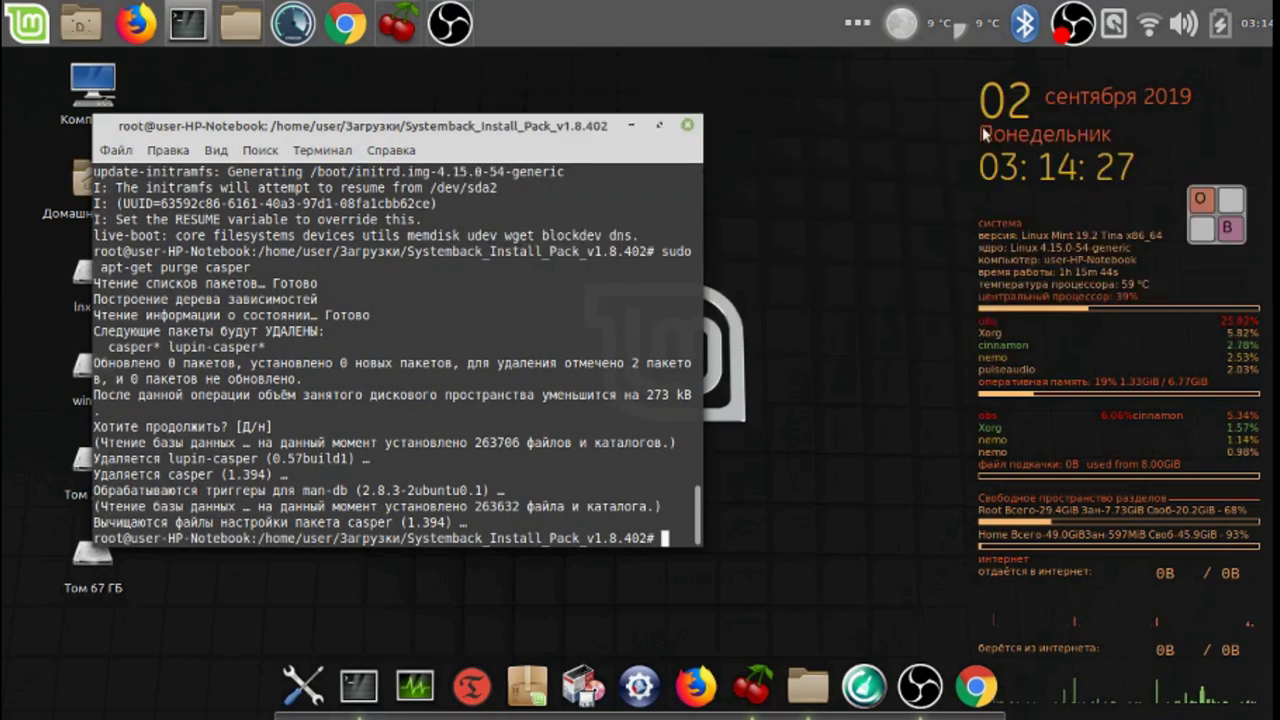
{"action": "left_click", "coordinate": [687, 127]}
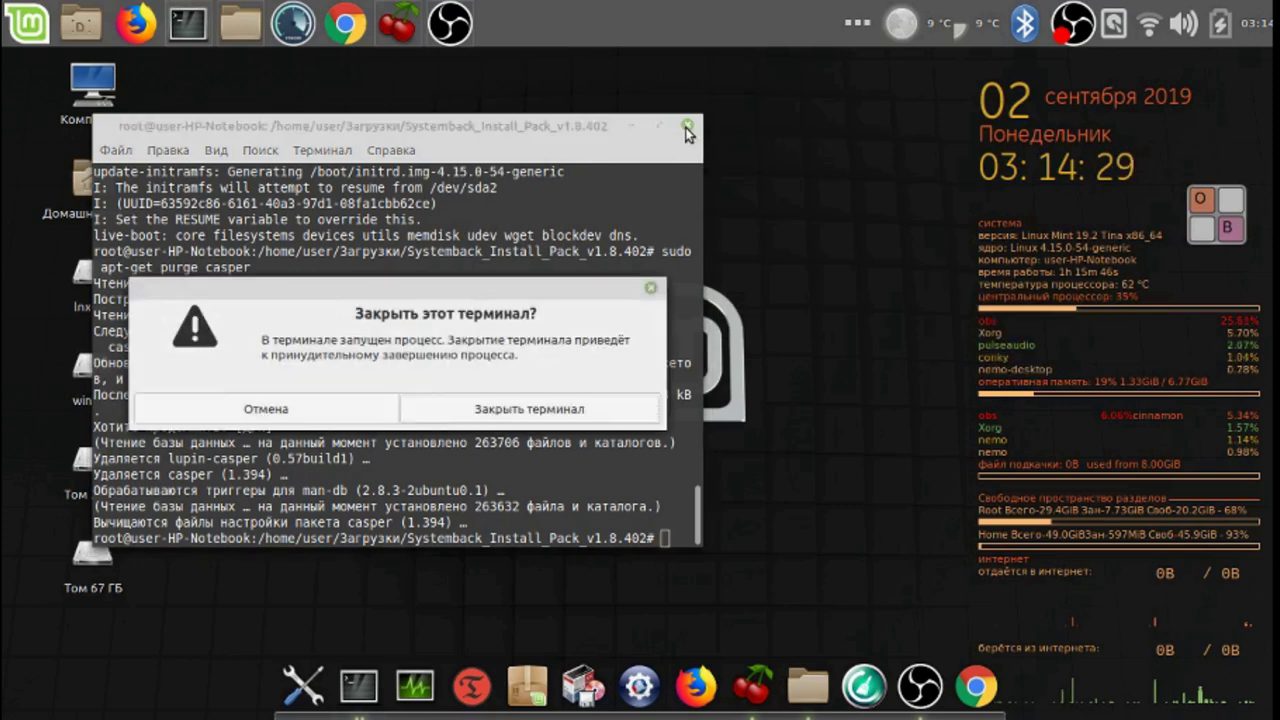
{"action": "left_click", "coordinate": [563, 411]}
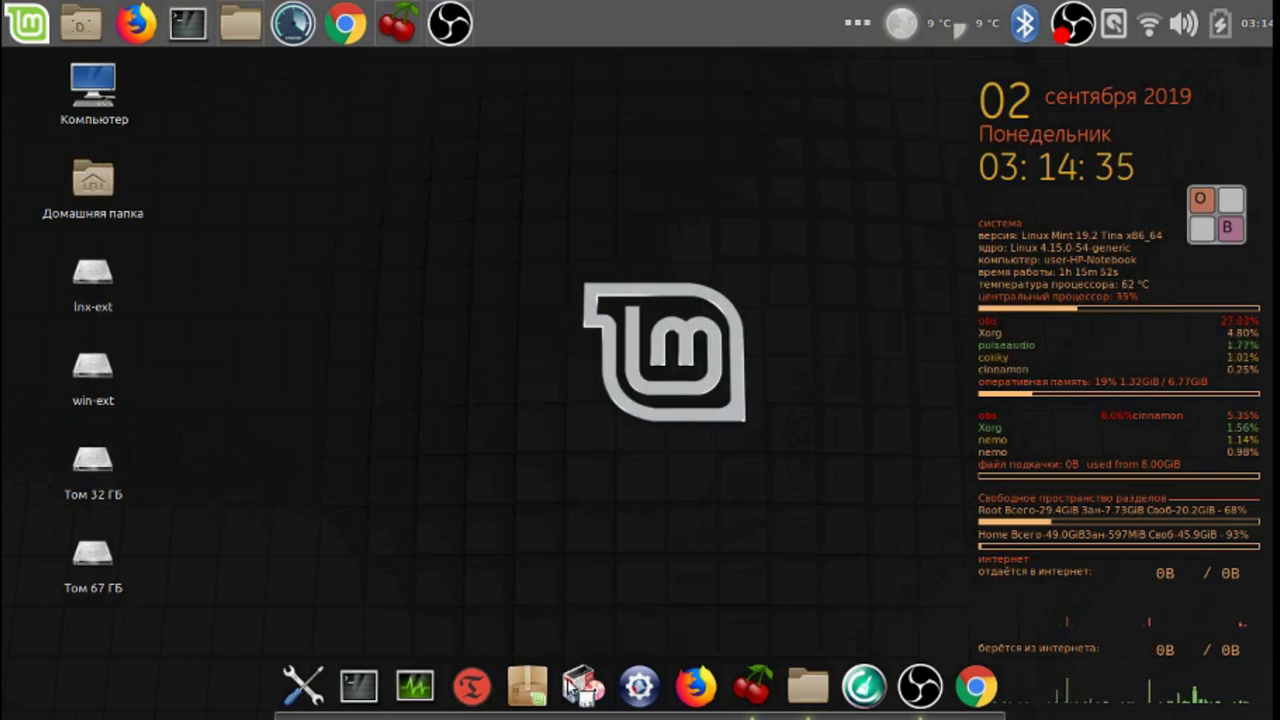
Launch Systemback from the administration applications and pin it to the dock.
{"action": "left_click", "coordinate": [29, 29]}
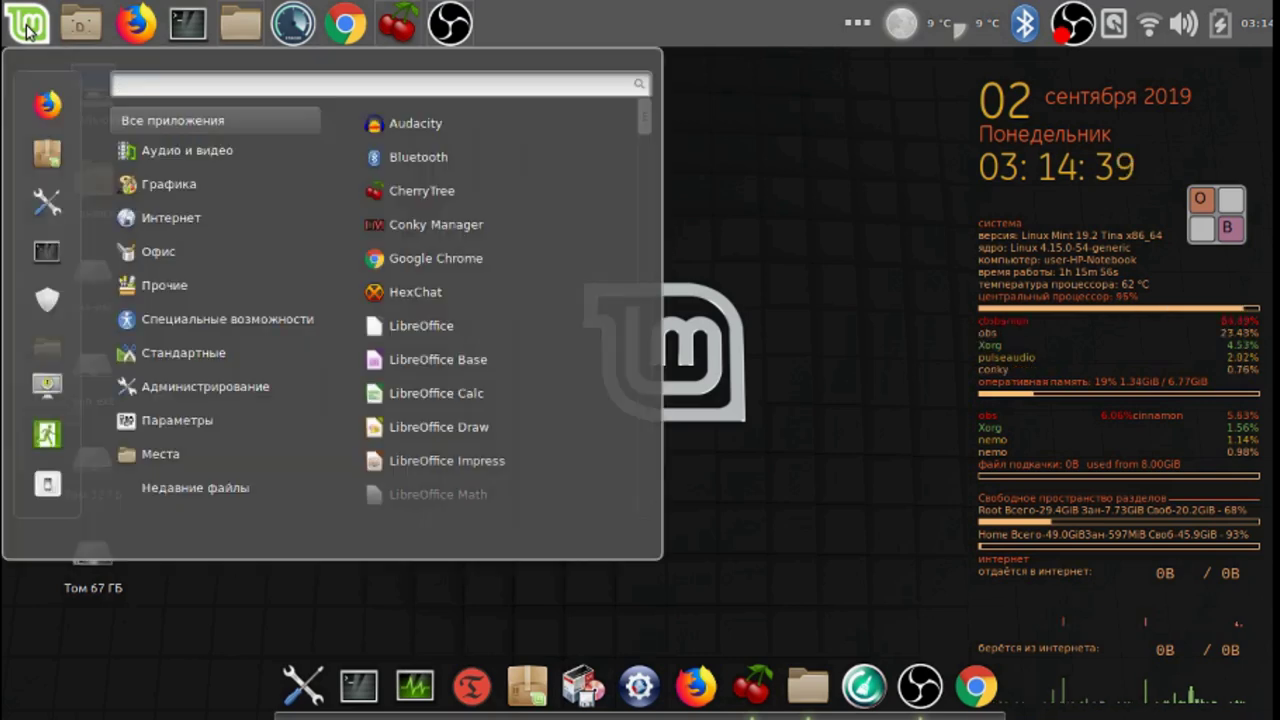
{"action": "mouse_move", "coordinate": [206, 381]}
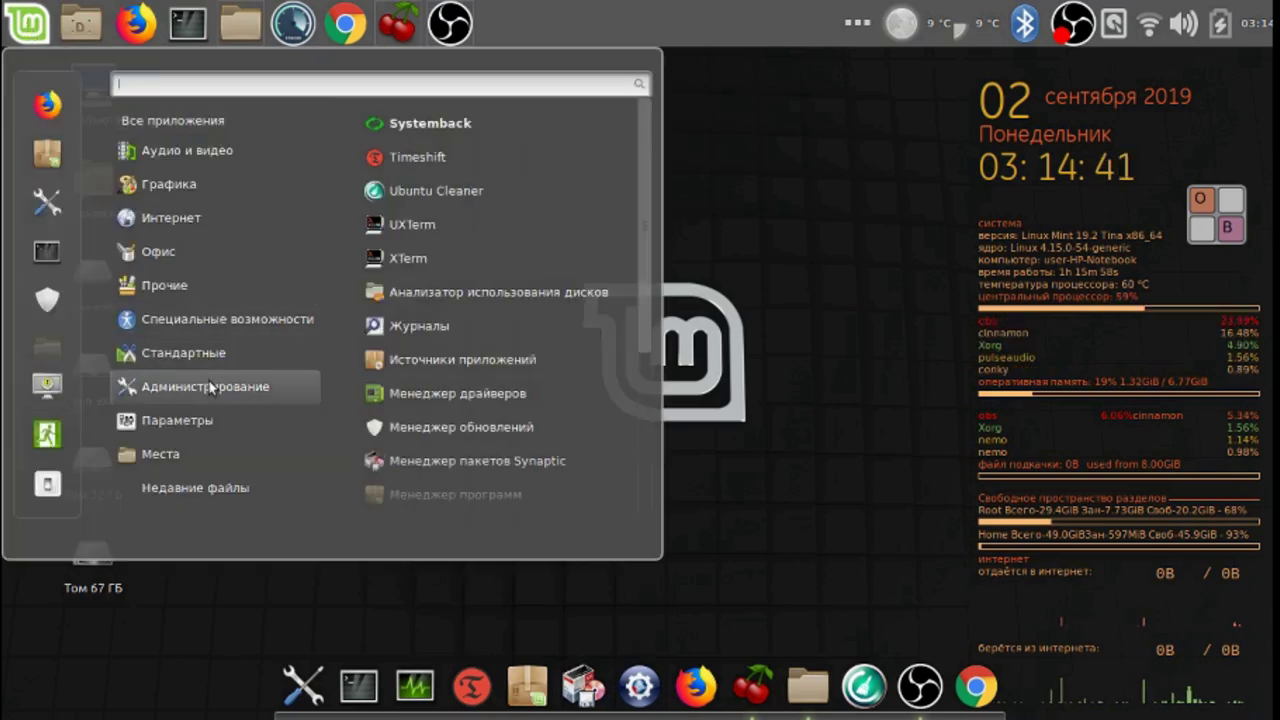
{"action": "left_click", "coordinate": [455, 123]}
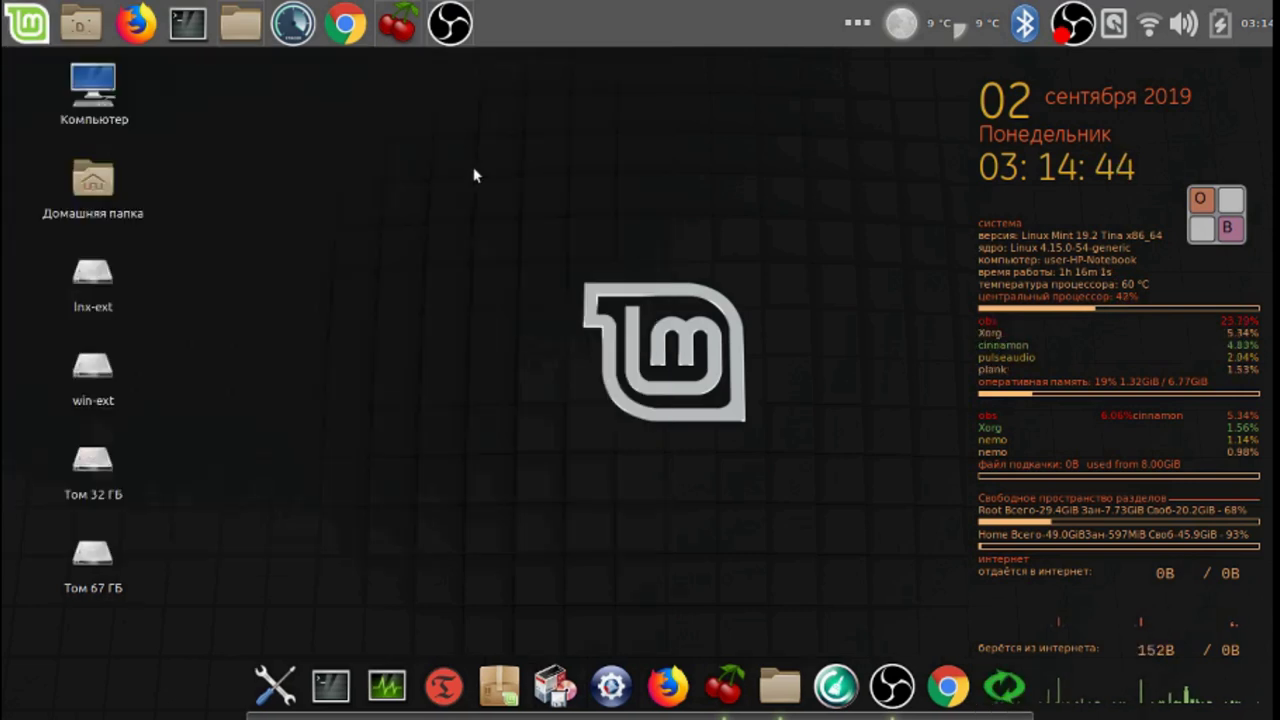
{"action": "right_click", "coordinate": [1006, 685]}
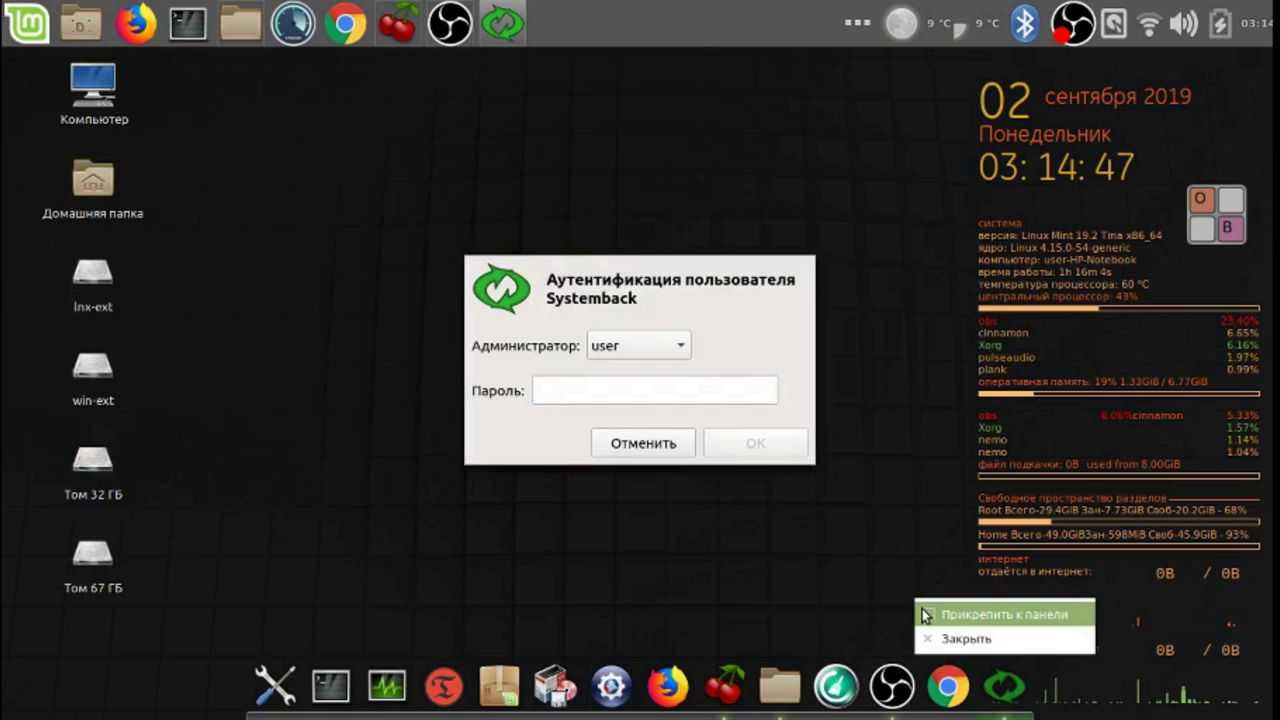
{"action": "left_click", "coordinate": [1000, 614]}
Authenticate in Systemback with the administrator password using the on-screen keyboard, and hide the keyboard.
{"action": "left_click", "coordinate": [1205, 205]}
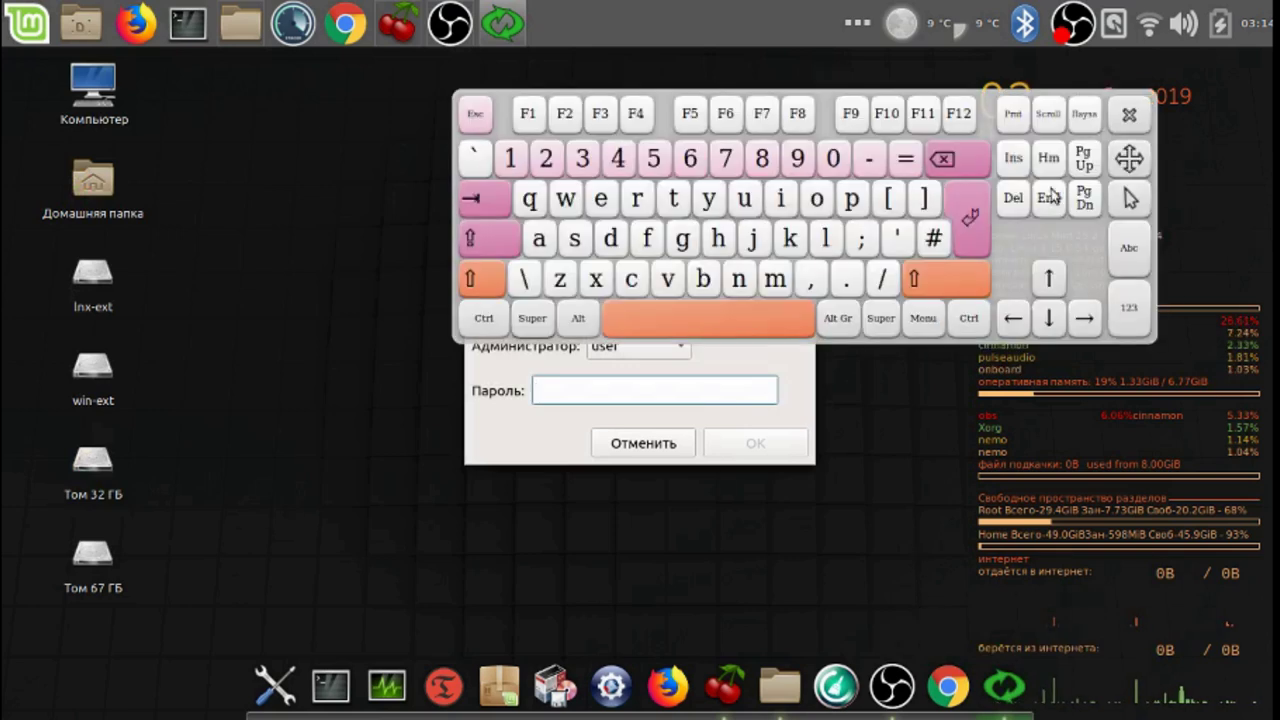
{"action": "left_click", "coordinate": [510, 158]}
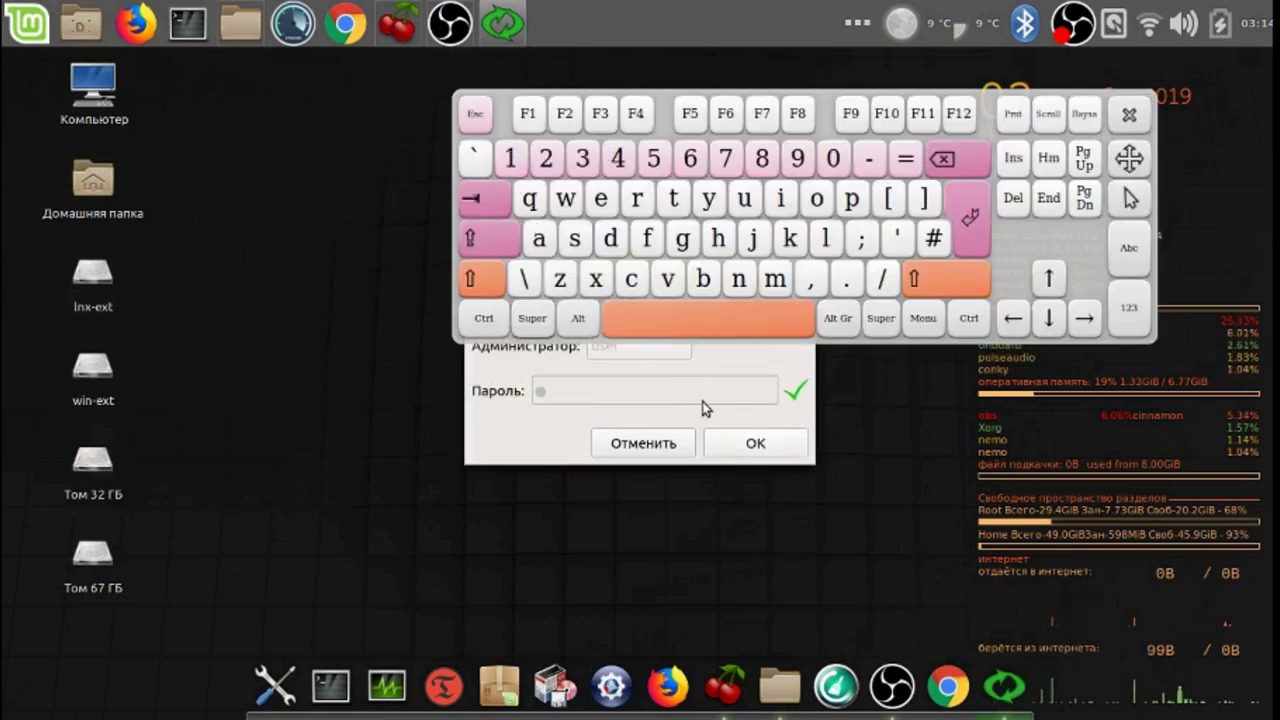
{"action": "left_click", "coordinate": [758, 446]}
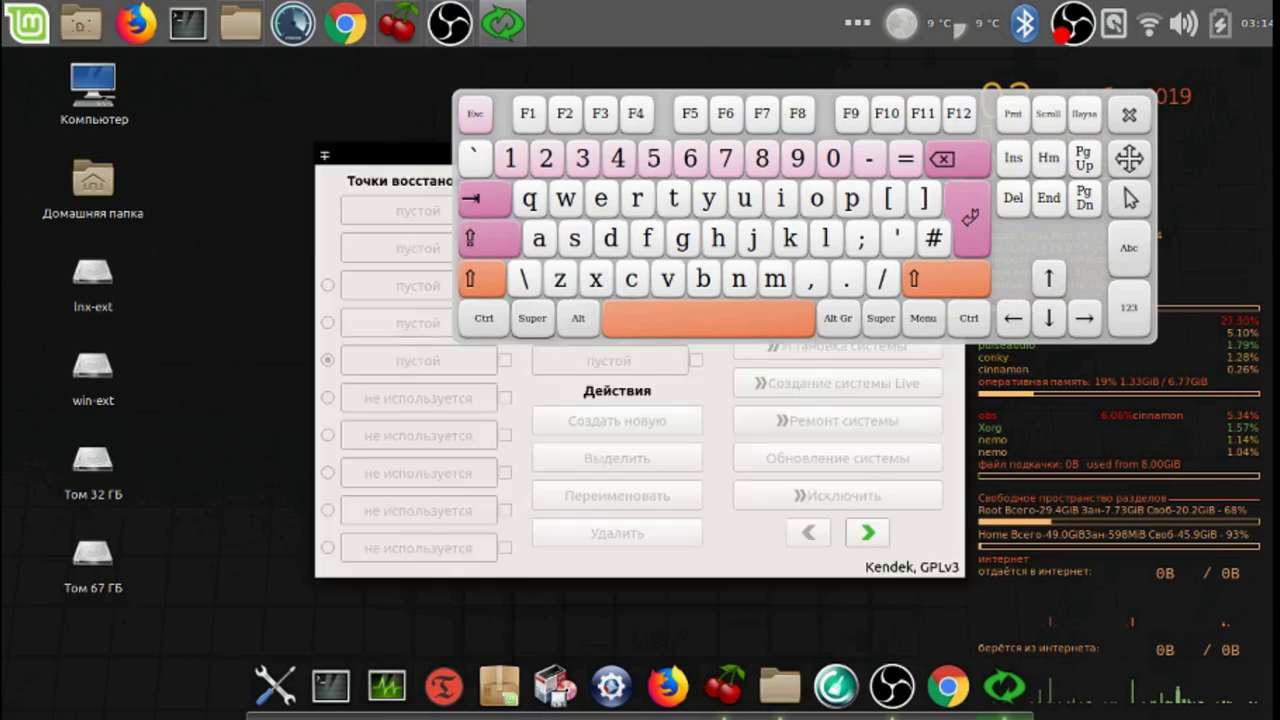
{"action": "left_click", "coordinate": [1129, 114]}
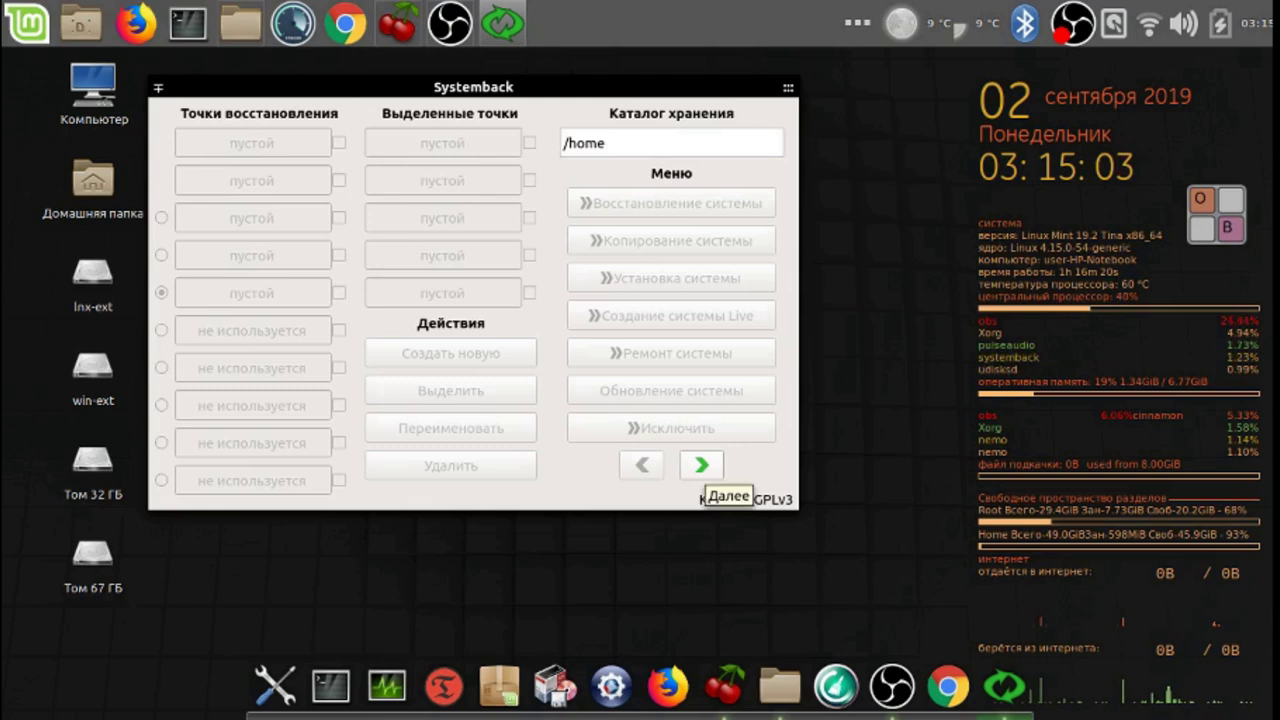
In the Systemback settings, override the automatic language detection with English (United Kingdom).
{"action": "left_click", "coordinate": [703, 468]}
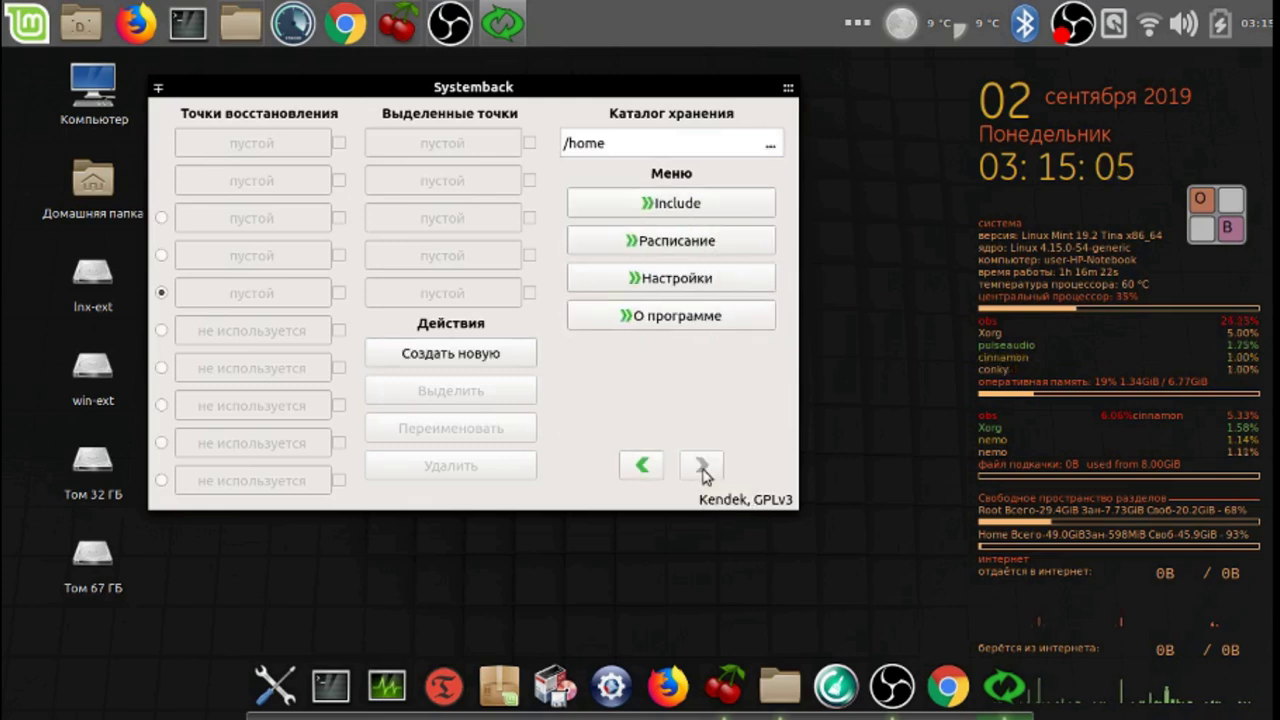
{"action": "left_click", "coordinate": [708, 282]}
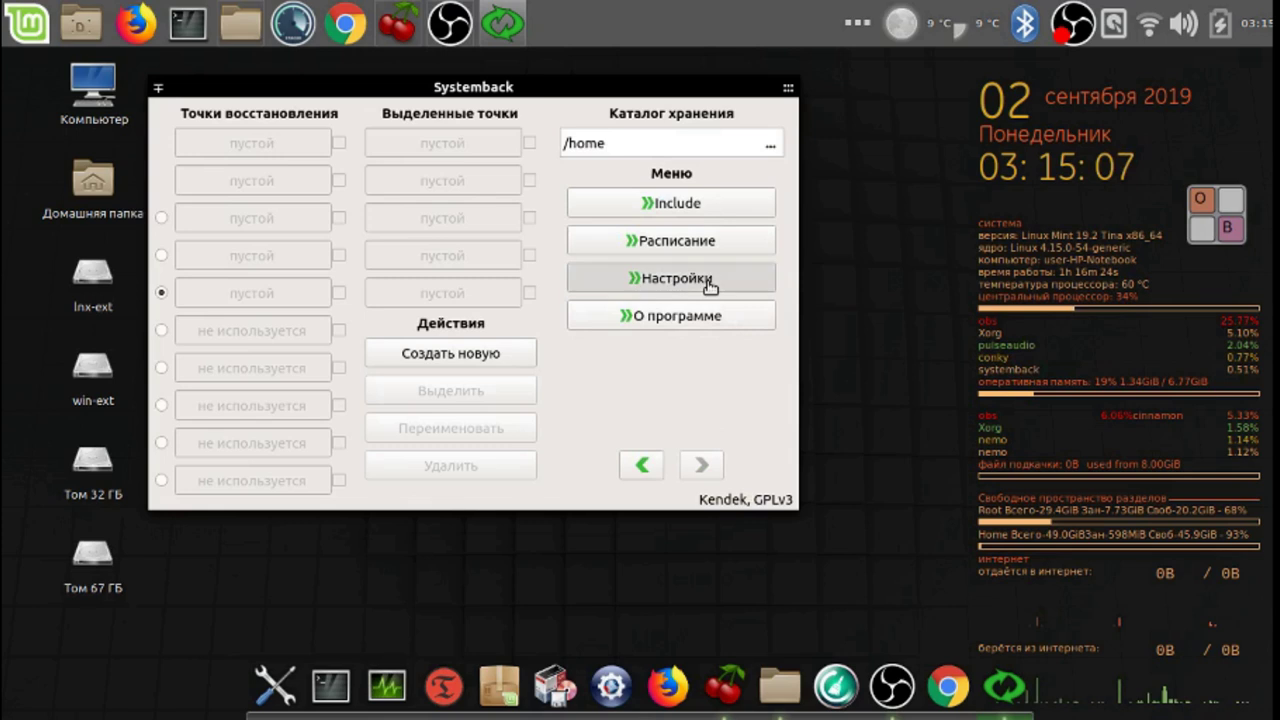
{"action": "left_click", "coordinate": [163, 143]}
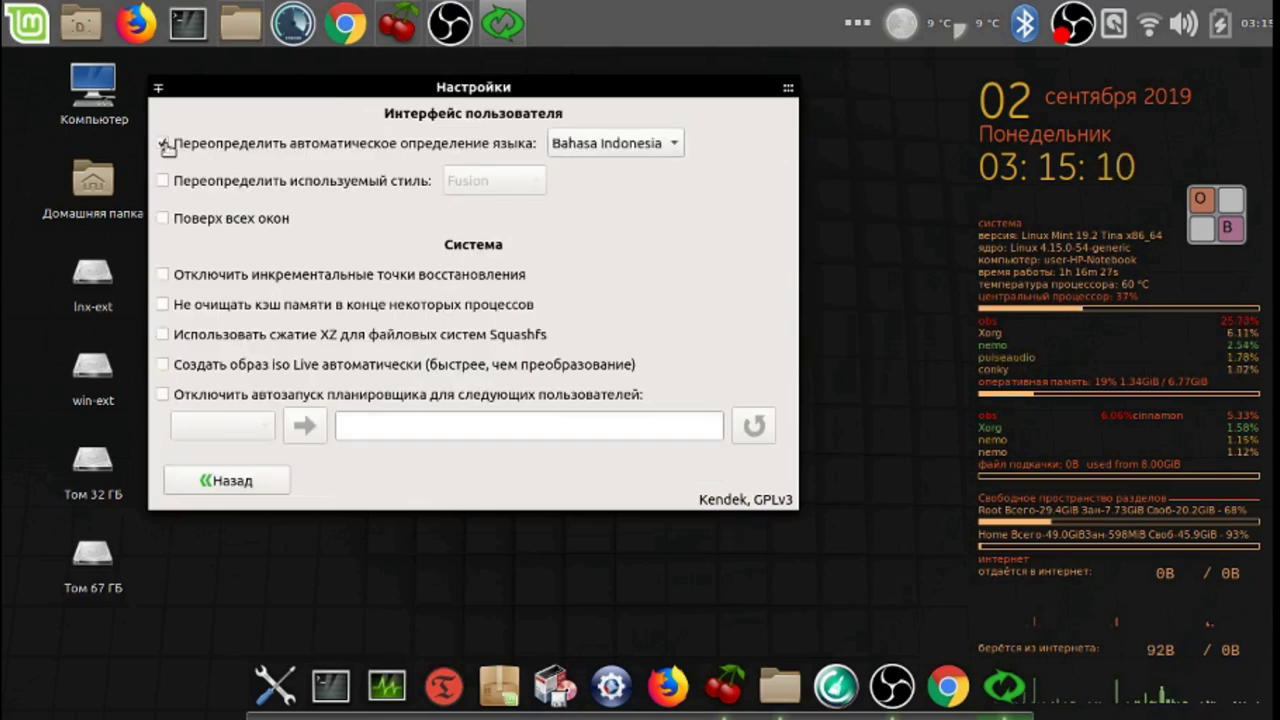
{"action": "left_click", "coordinate": [666, 149]}
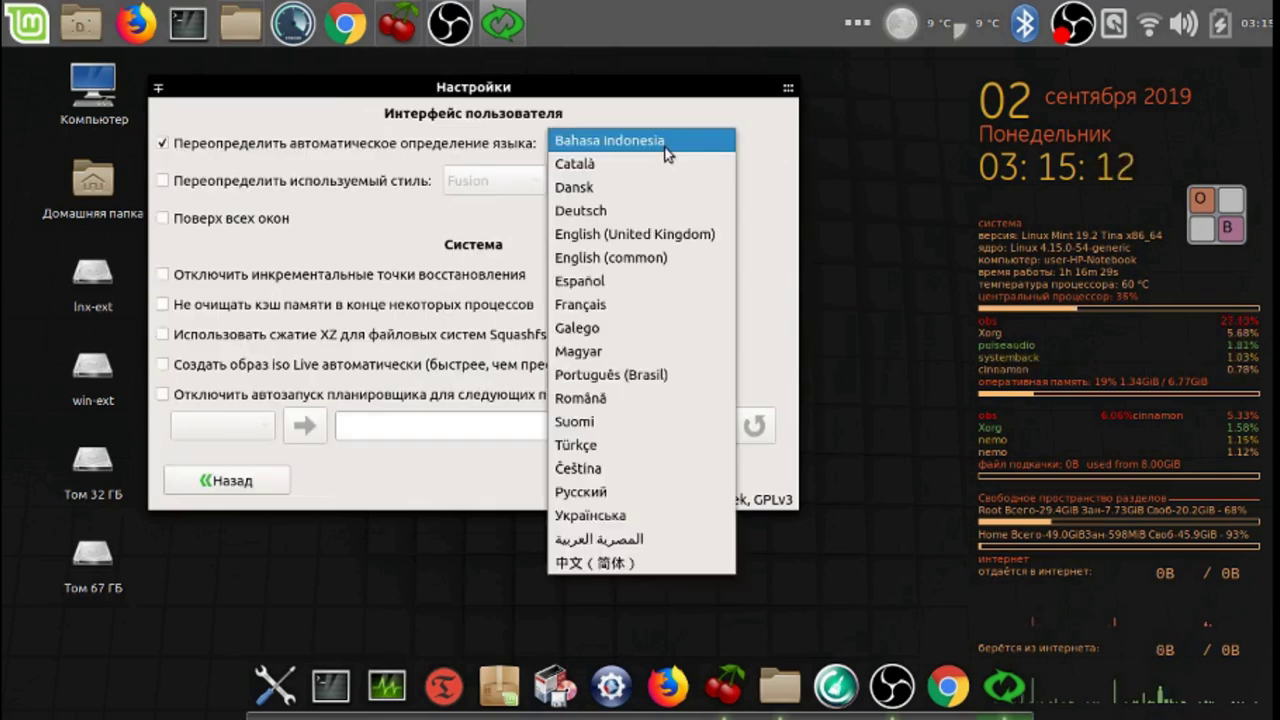
{"action": "left_click", "coordinate": [660, 234]}
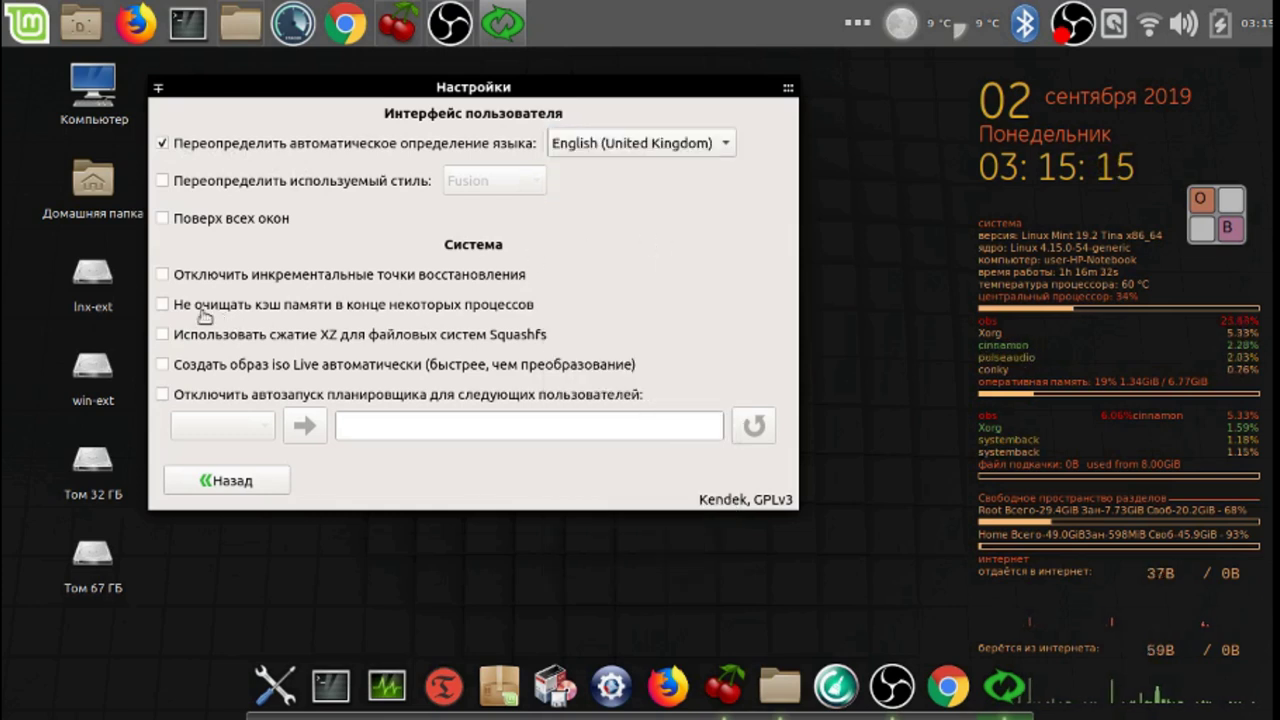
Enable automatic Live ISO image creation and XZ compression for Squashfs, leaving the scheduler autostart option unchecked.
{"action": "left_click", "coordinate": [167, 366]}
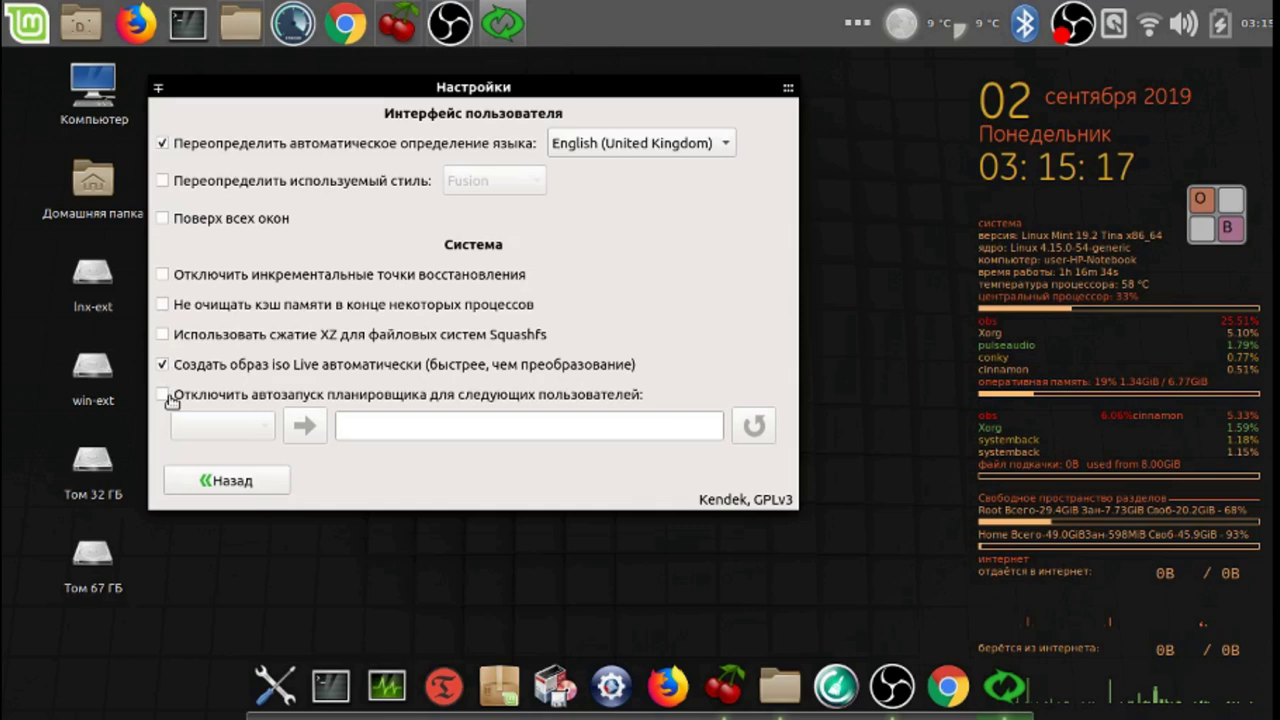
{"action": "left_click", "coordinate": [164, 396]}
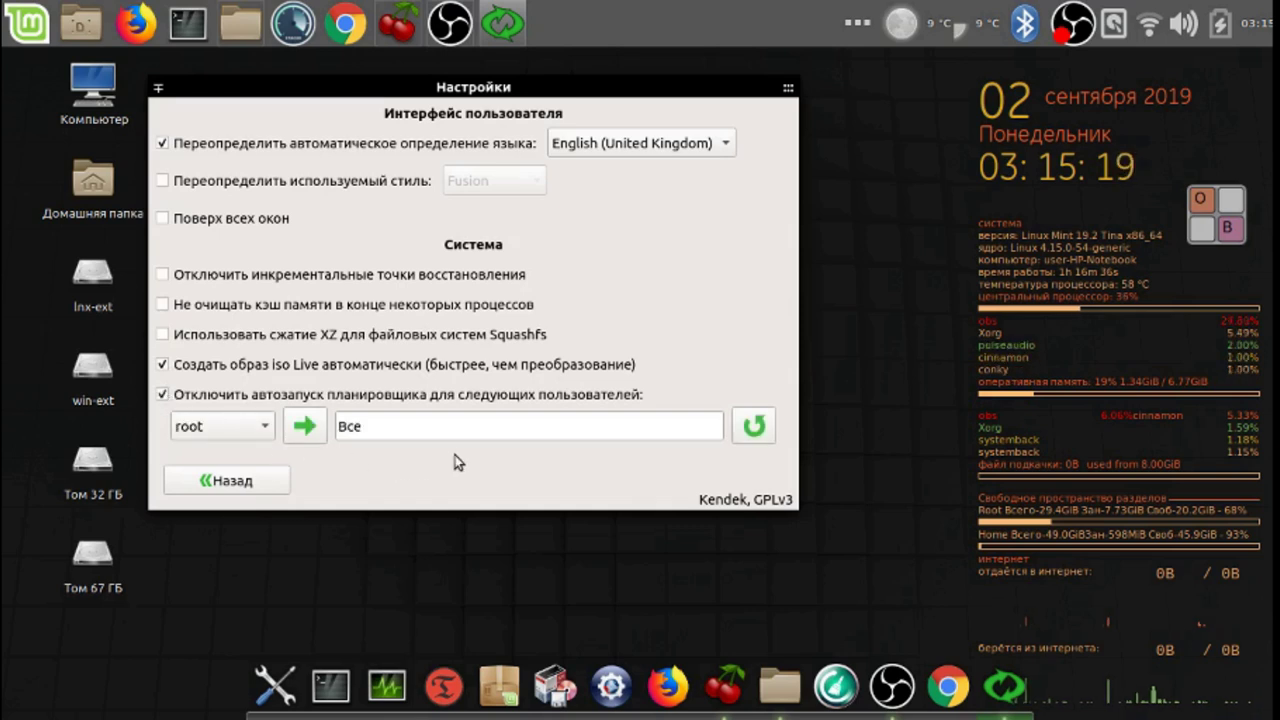
{"action": "left_click", "coordinate": [163, 395]}
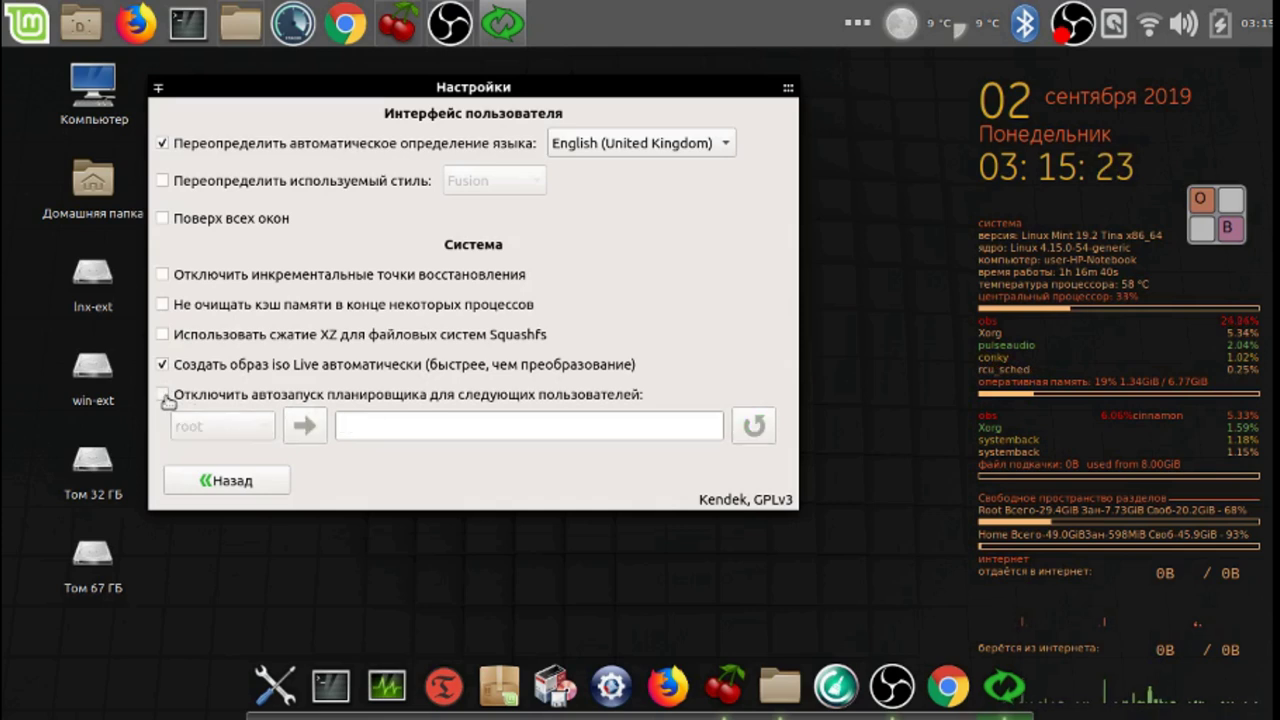
{"action": "left_click", "coordinate": [164, 335]}
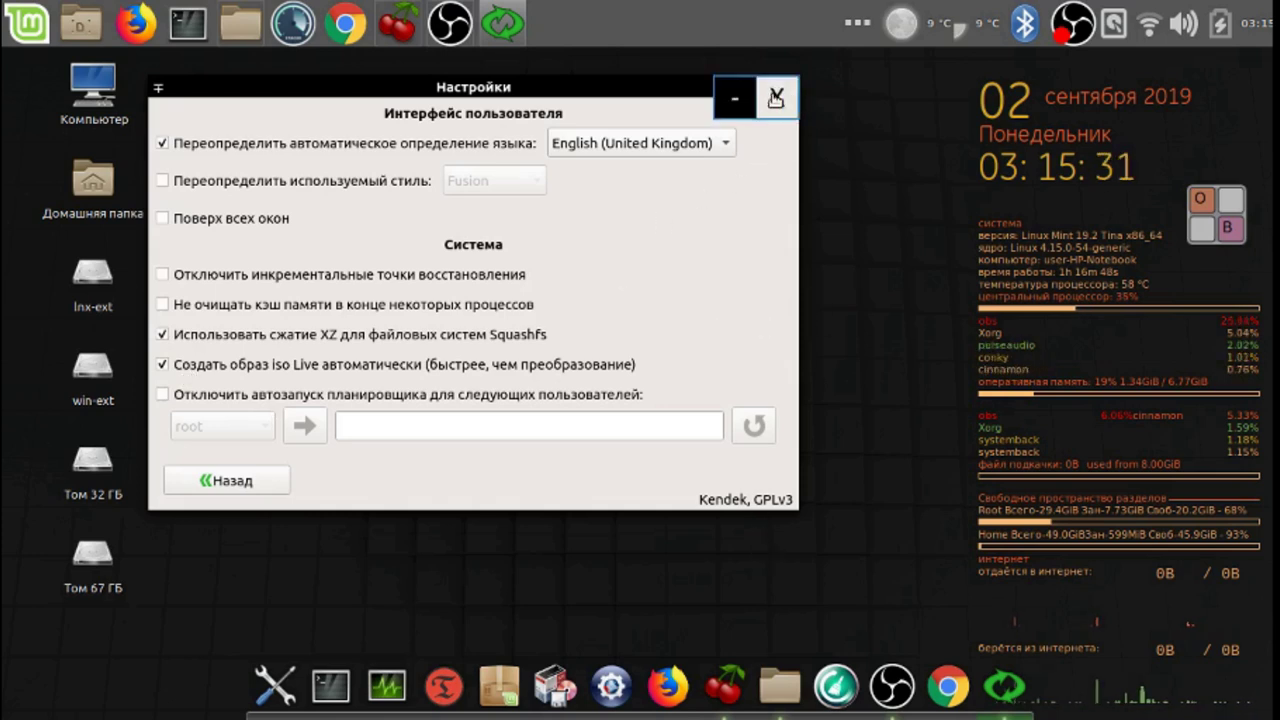
Restart Systemback, authenticate with the administrator password and hide the on-screen keyboard.
{"action": "left_click", "coordinate": [776, 97]}
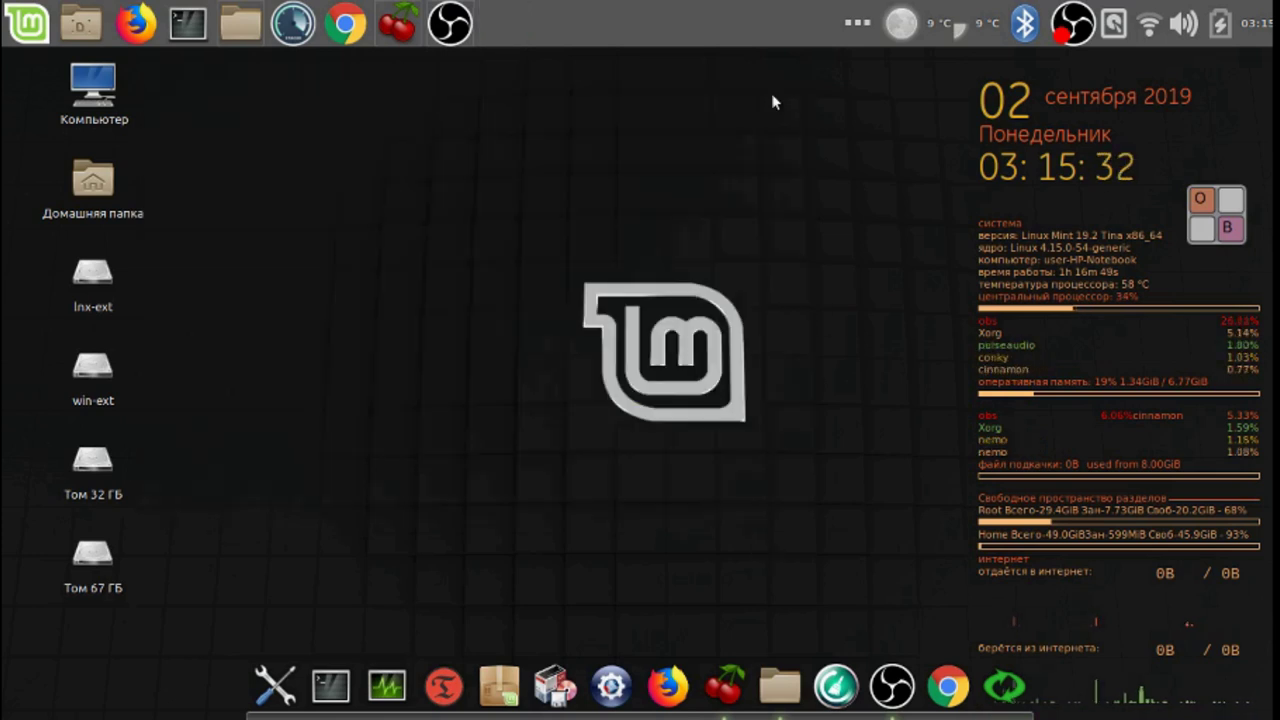
{"action": "left_click", "coordinate": [1010, 687]}
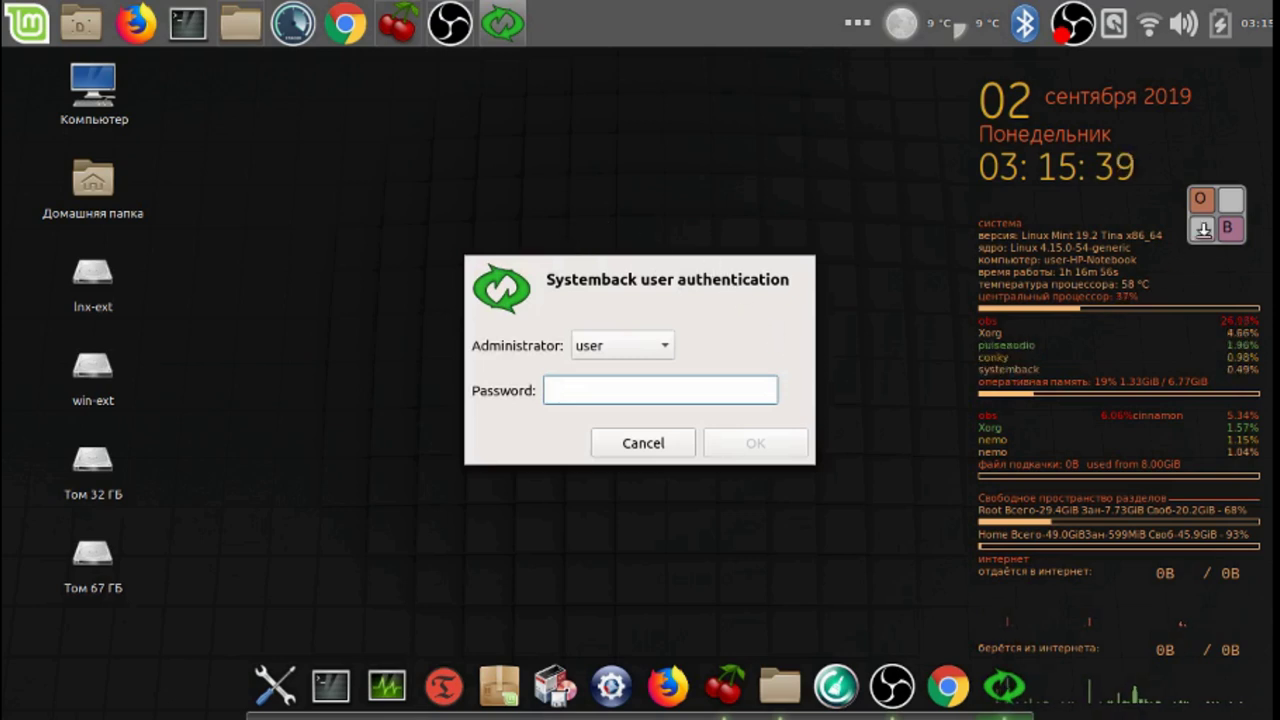
{"action": "left_click", "coordinate": [512, 162]}
{"action": "left_click", "coordinate": [758, 447]}
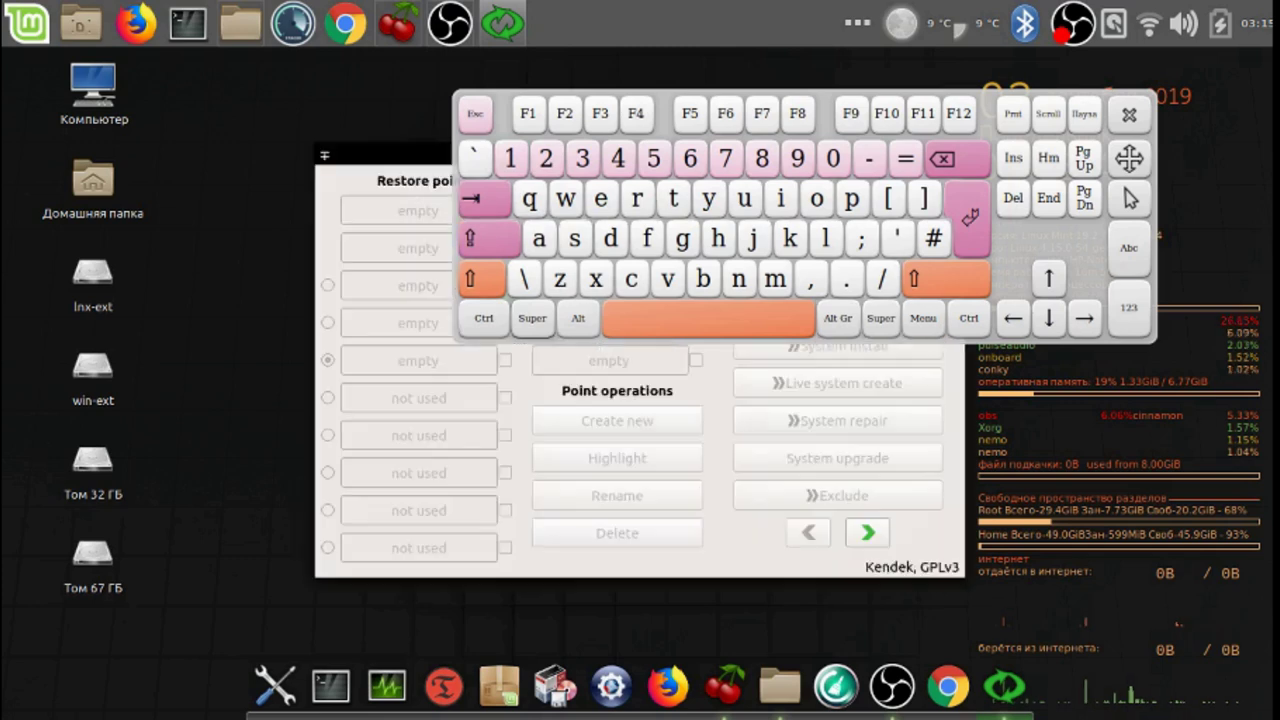
{"action": "left_click", "coordinate": [1129, 117]}
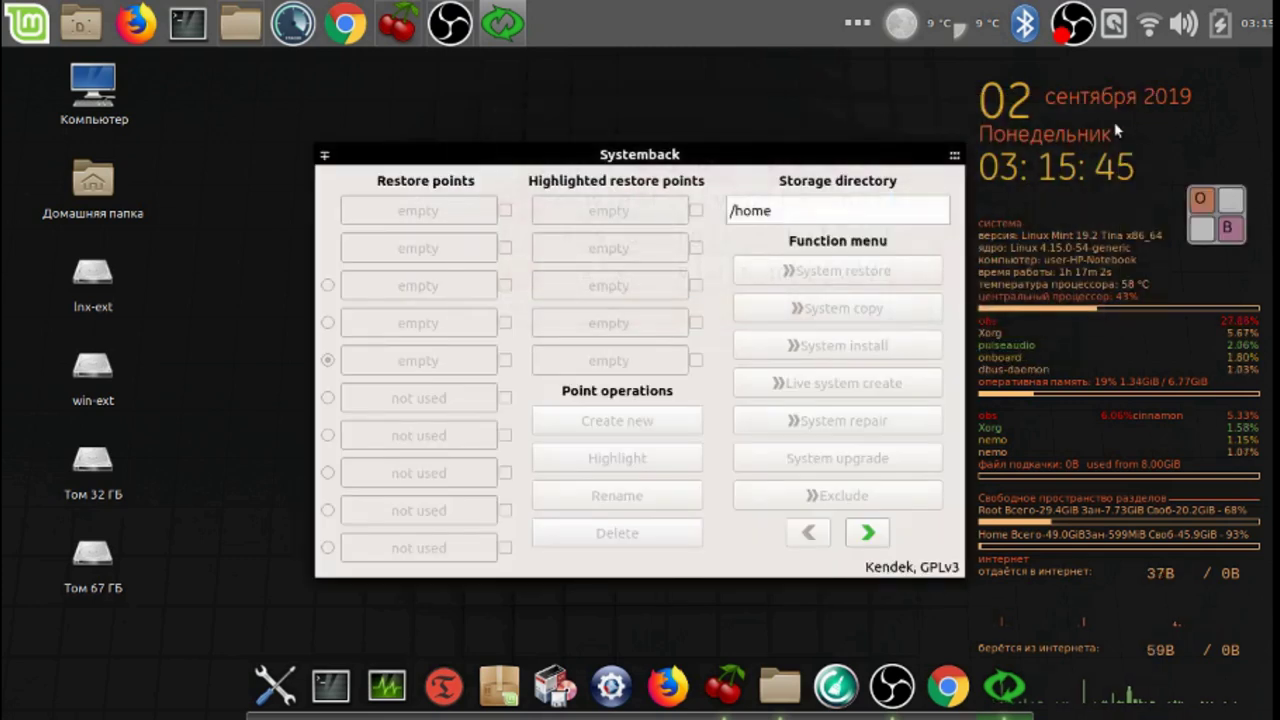
Create a new Live system in /home with the automatic name and without the user data files.
{"action": "left_click_drag", "start_coordinate": [722, 161], "coordinate": [480, 102]}
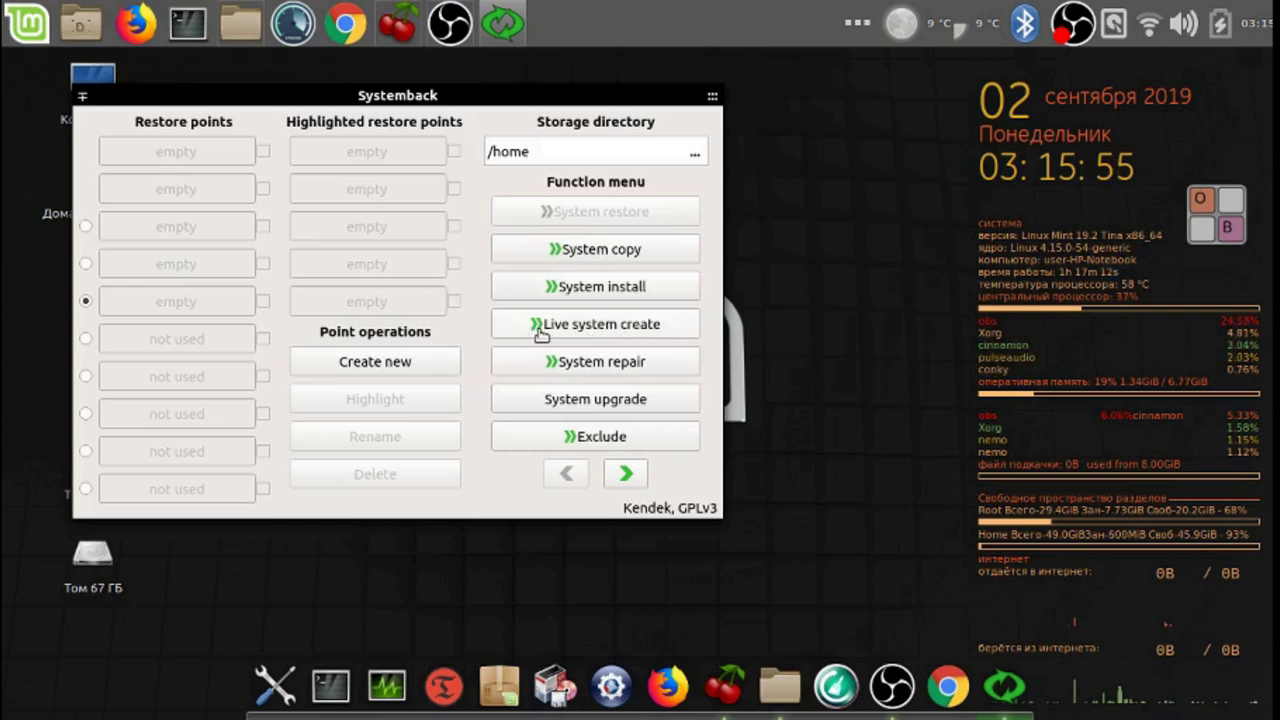
{"action": "left_click", "coordinate": [605, 327]}
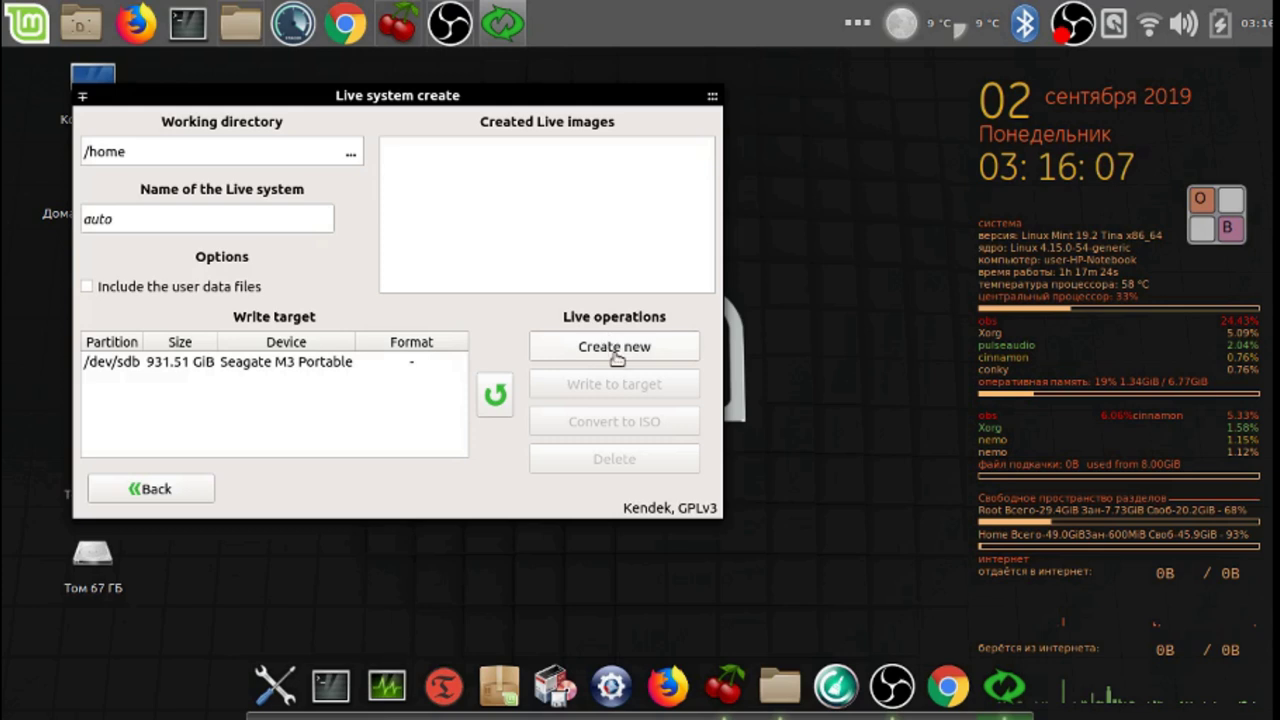
{"action": "left_click", "coordinate": [614, 350]}
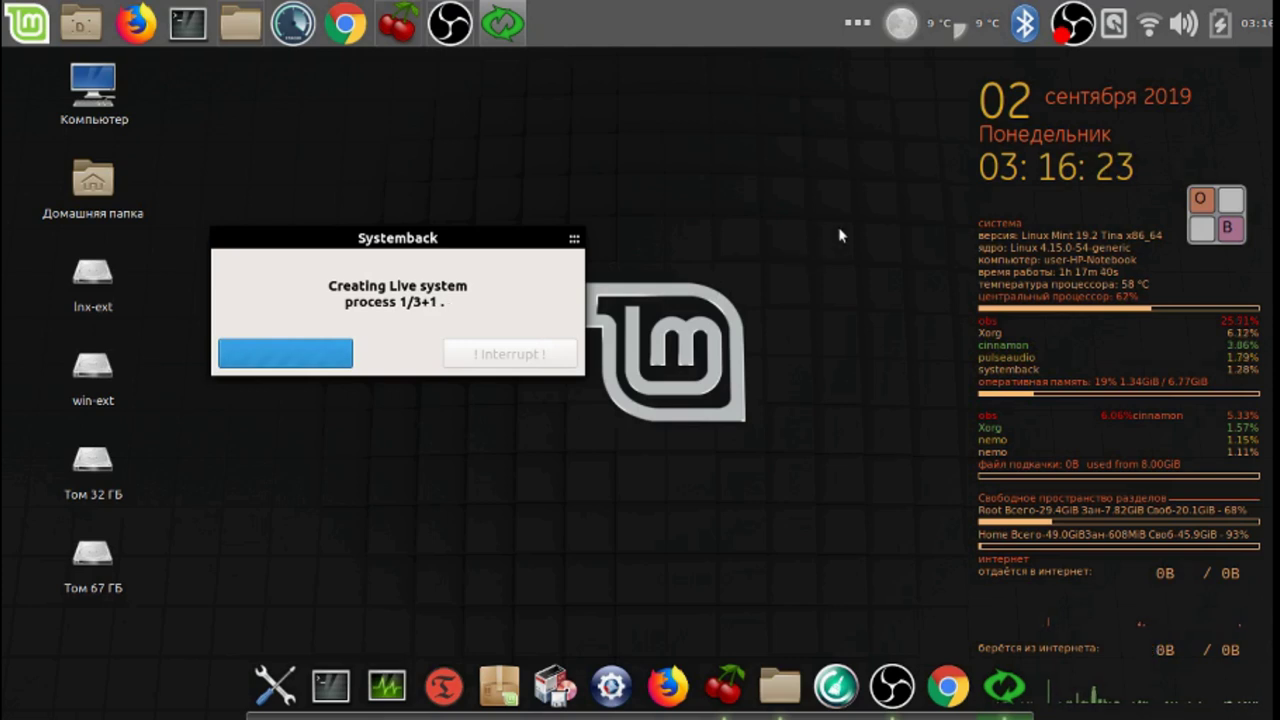
{"action": "right_click", "coordinate": [1071, 30]}
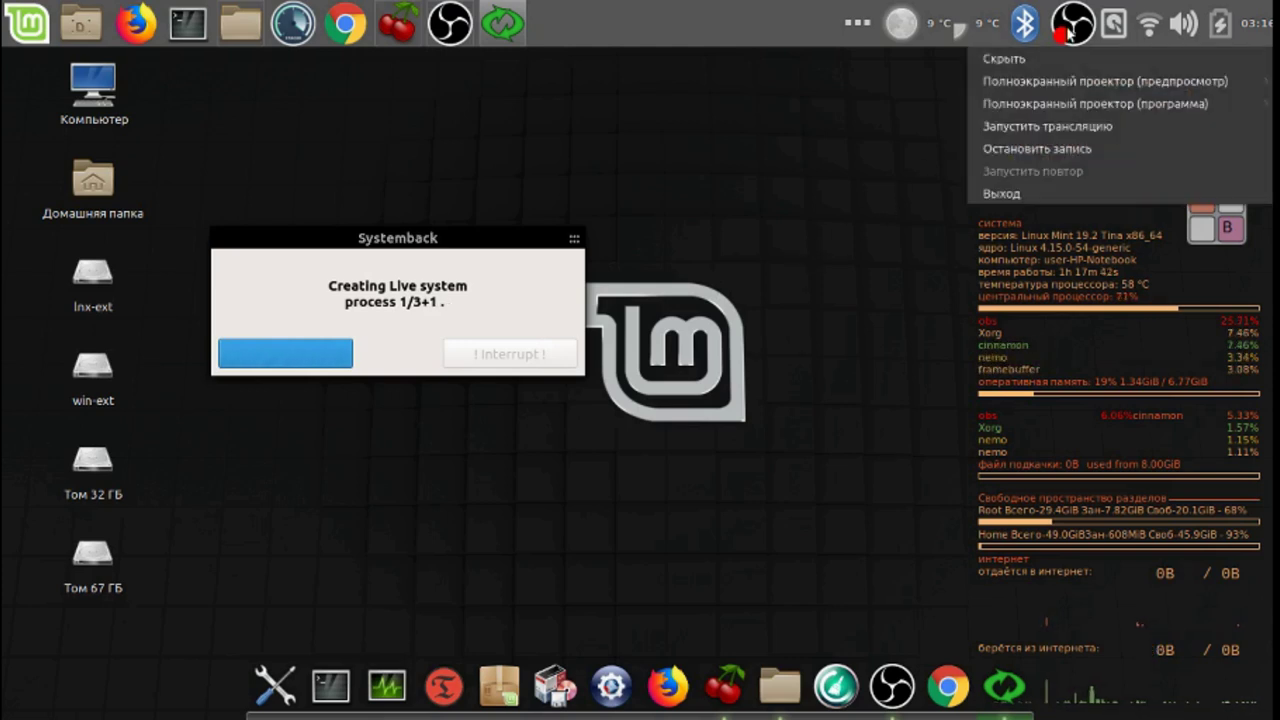
{"action": "left_click", "coordinate": [1089, 150]}
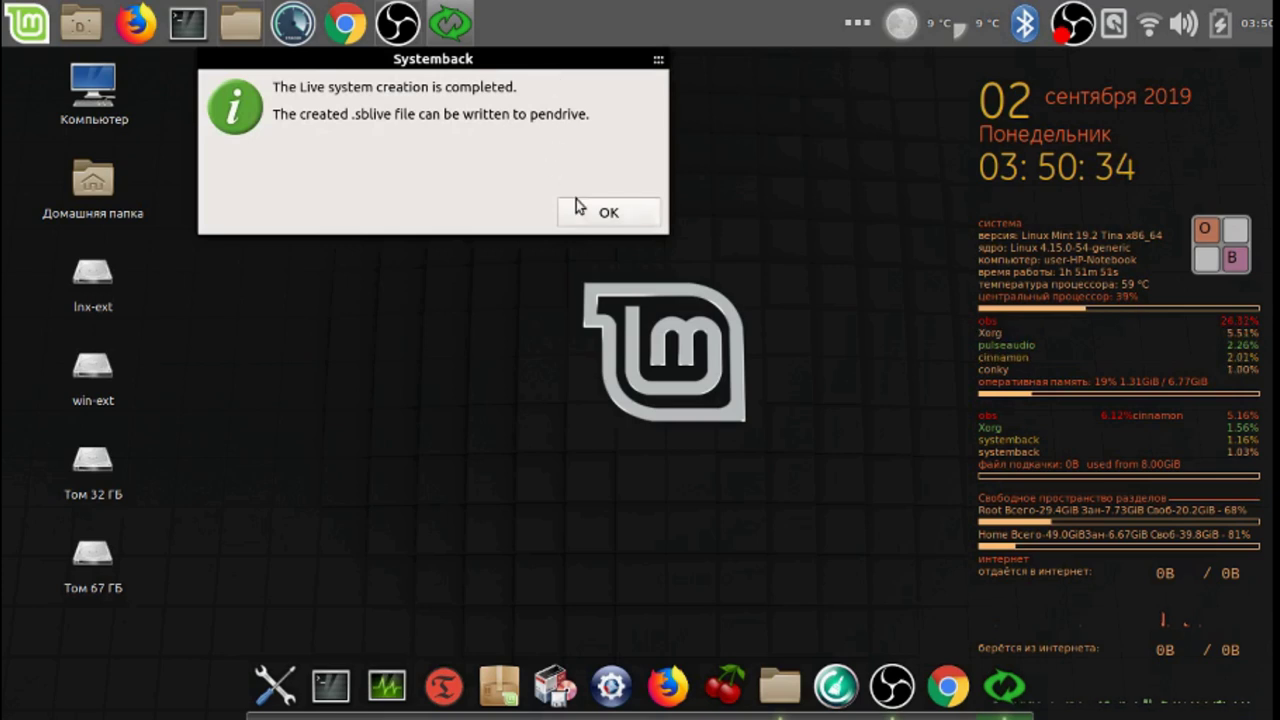
Acknowledge the completed Live system creation and close Systemback.
{"action": "left_click", "coordinate": [607, 216]}
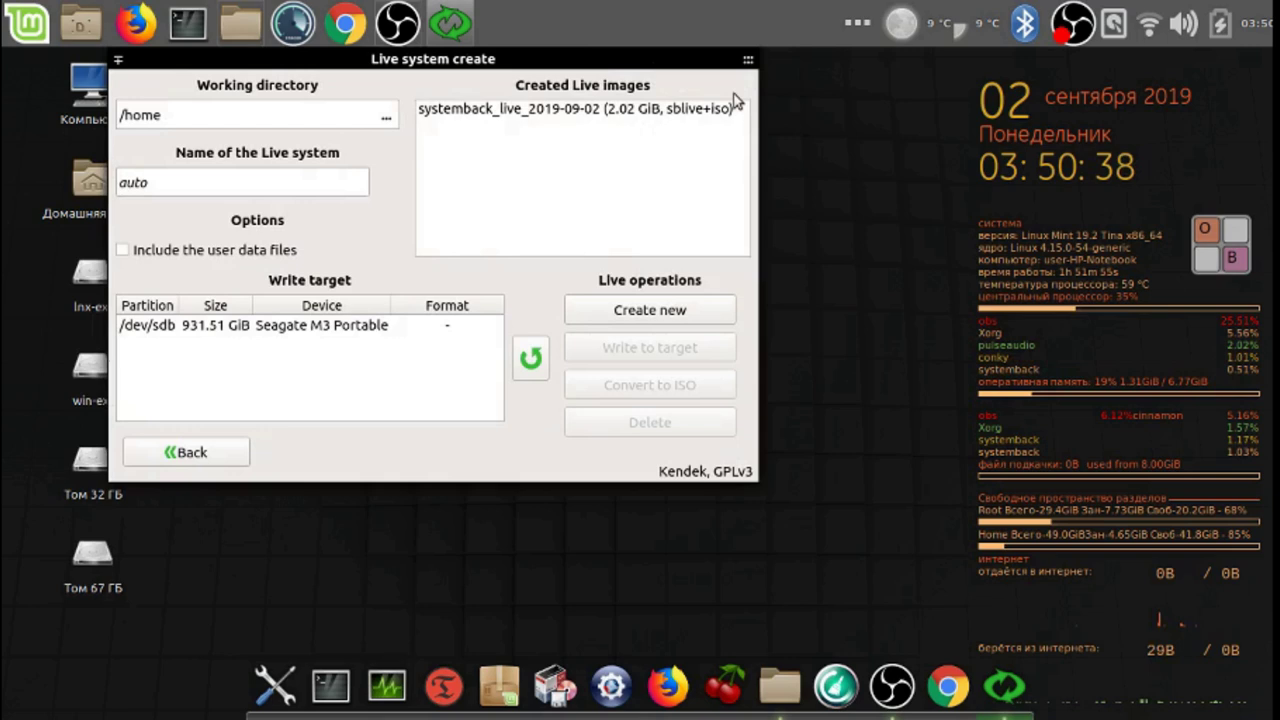
{"action": "mouse_move", "coordinate": [739, 70]}
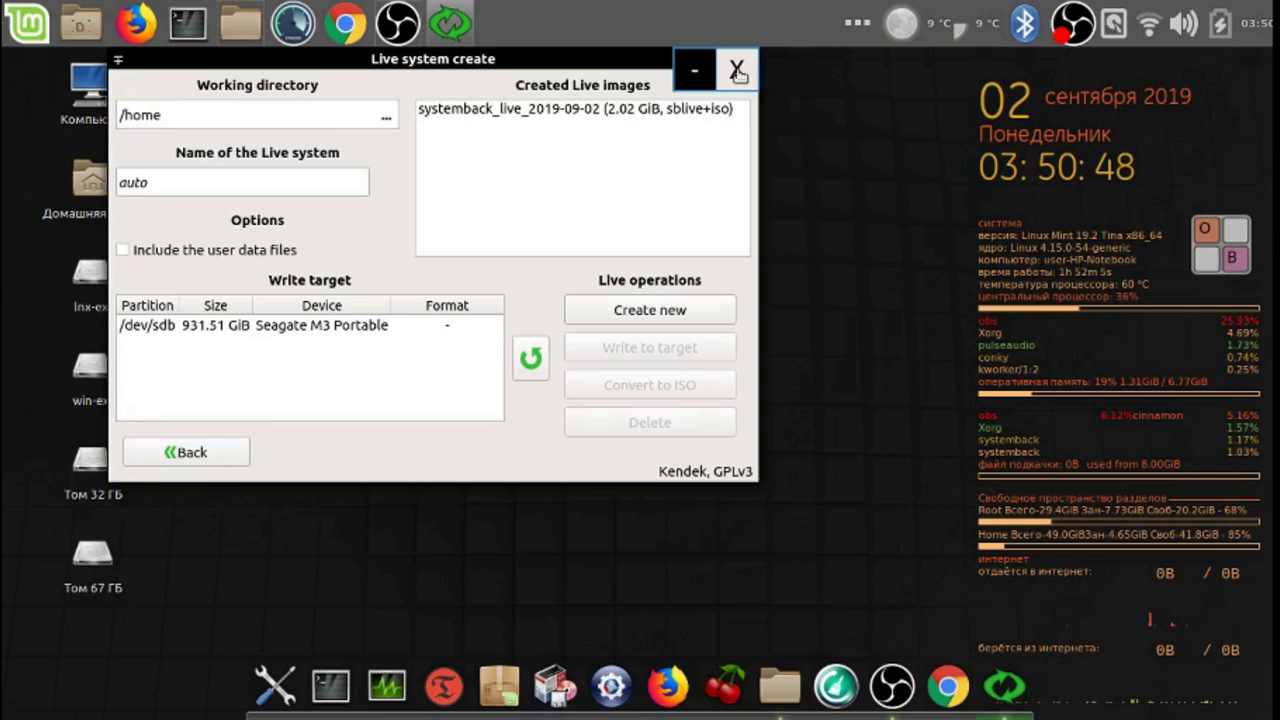
{"action": "left_click", "coordinate": [737, 71]}
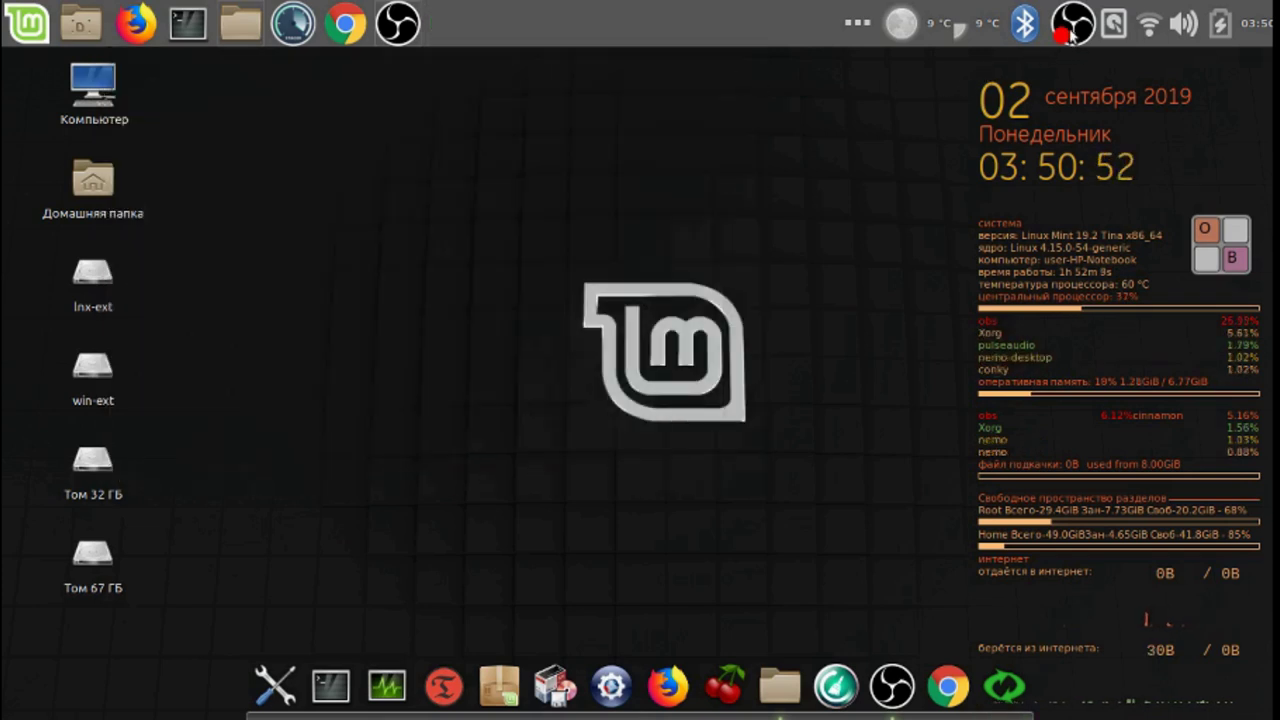
{"action": "right_click", "coordinate": [1068, 30]}
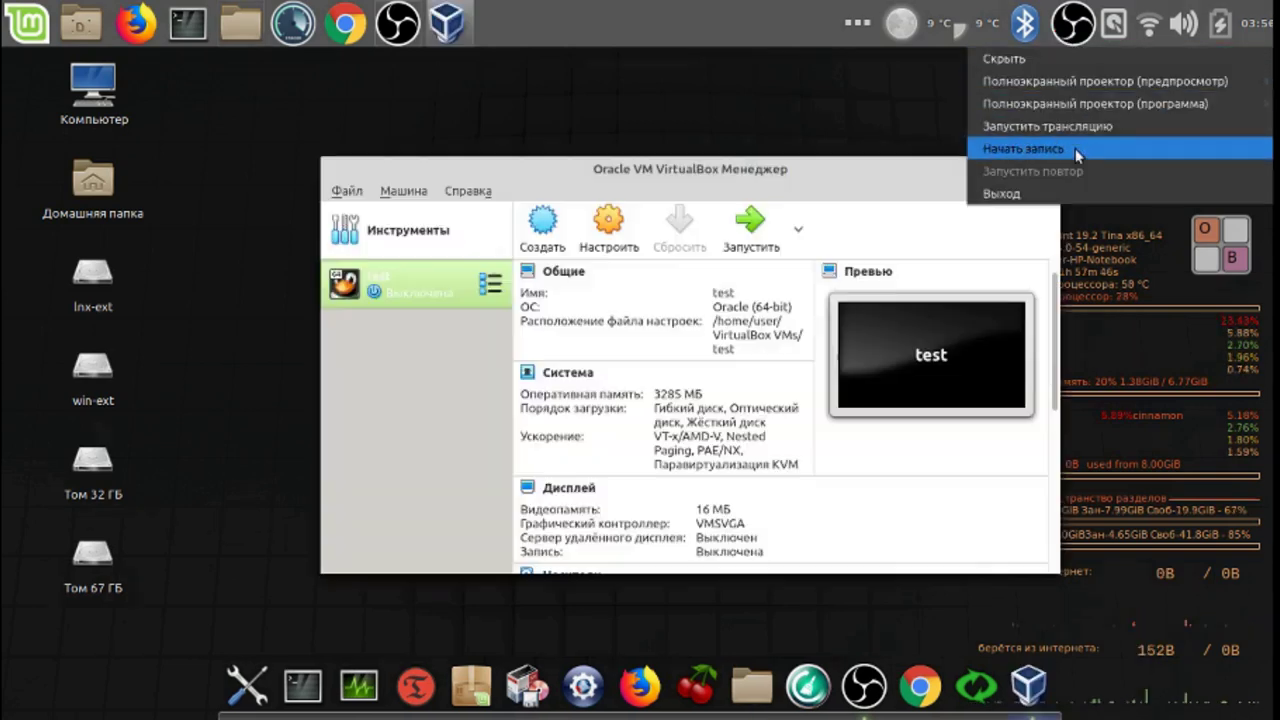
{"action": "left_click", "coordinate": [1075, 148]}
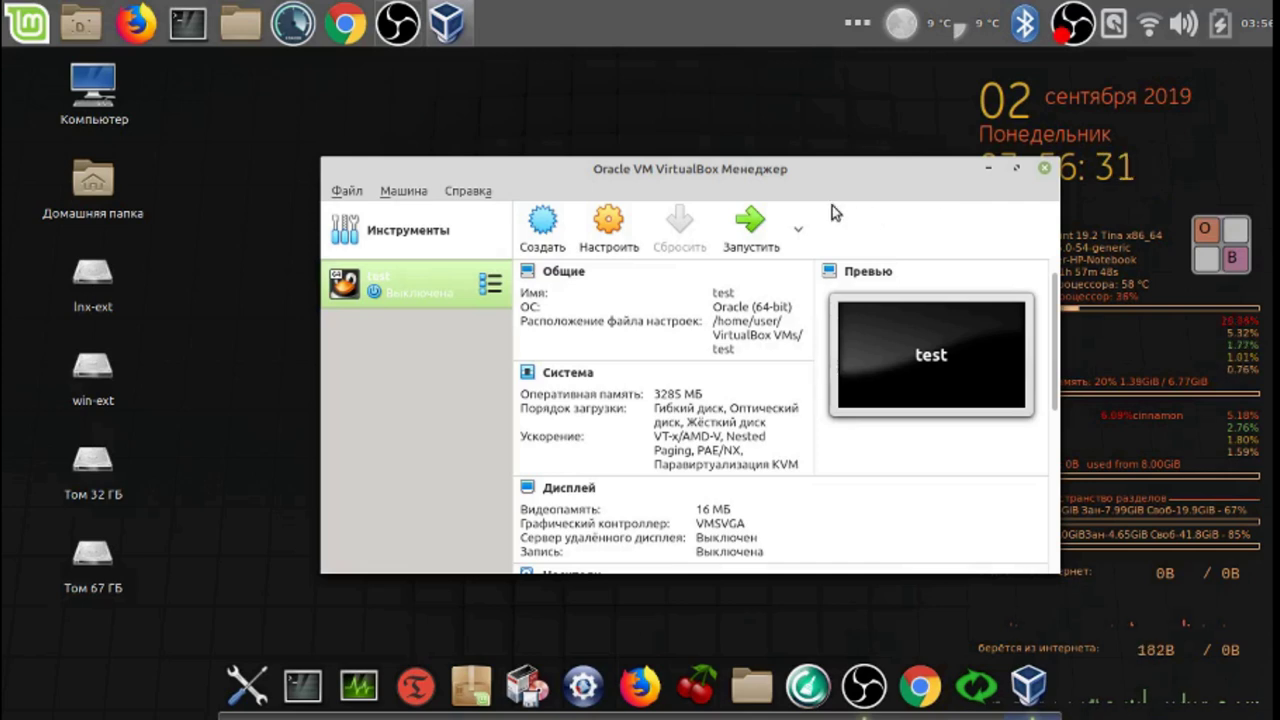
In VirtualBox, boot the Live system in the test virtual machine, minimise the manager window and reposition the machine's window.
{"action": "left_click_drag", "start_coordinate": [813, 180], "coordinate": [661, 109]}
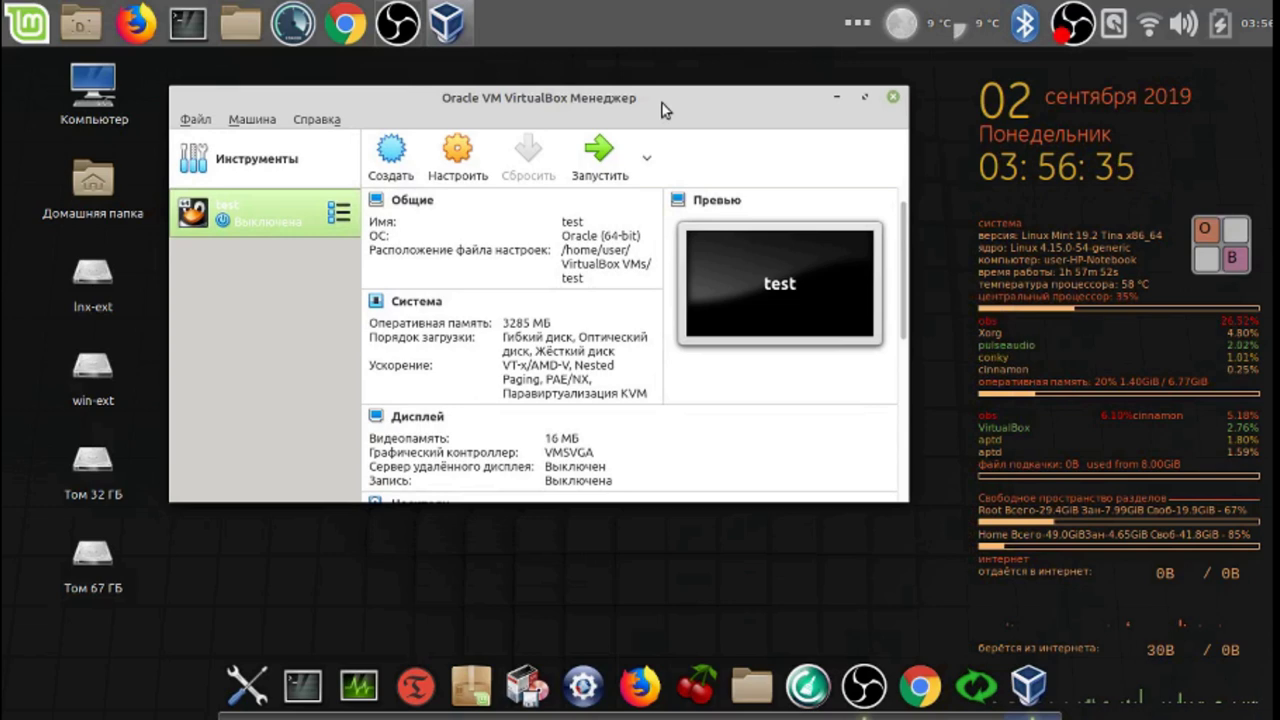
{"action": "left_click", "coordinate": [601, 155]}
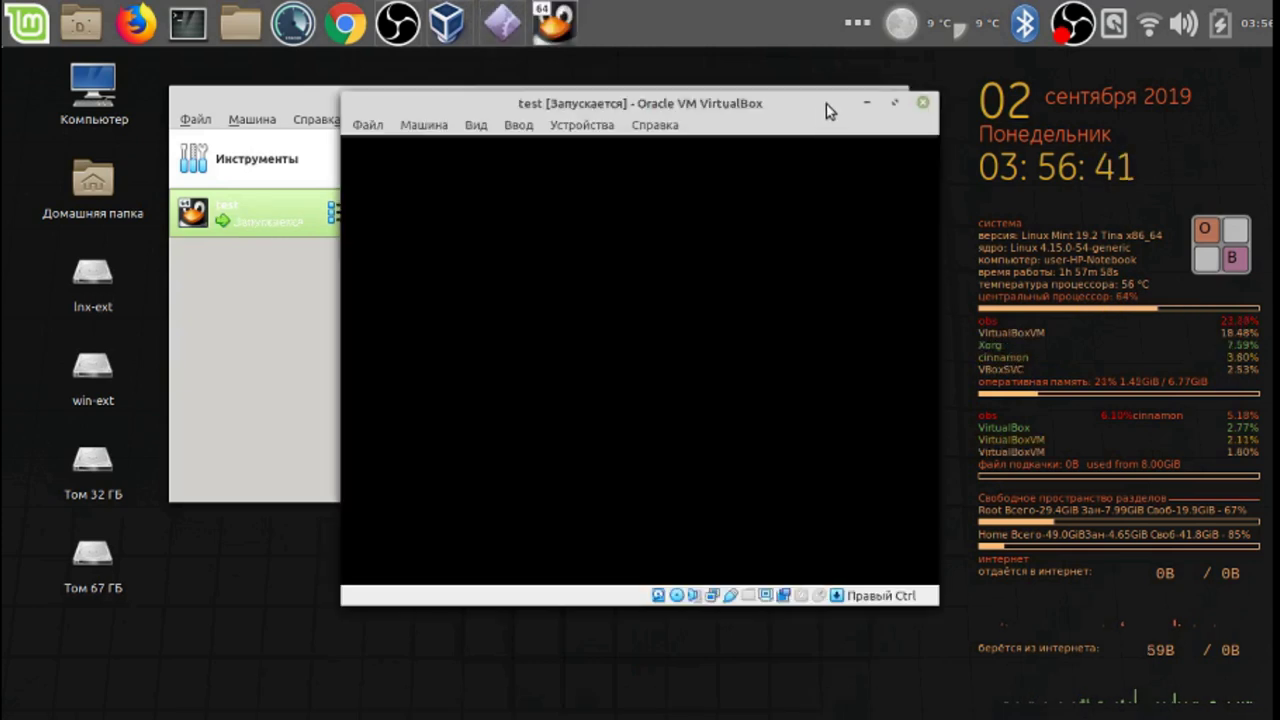
{"action": "left_click", "coordinate": [922, 159]}
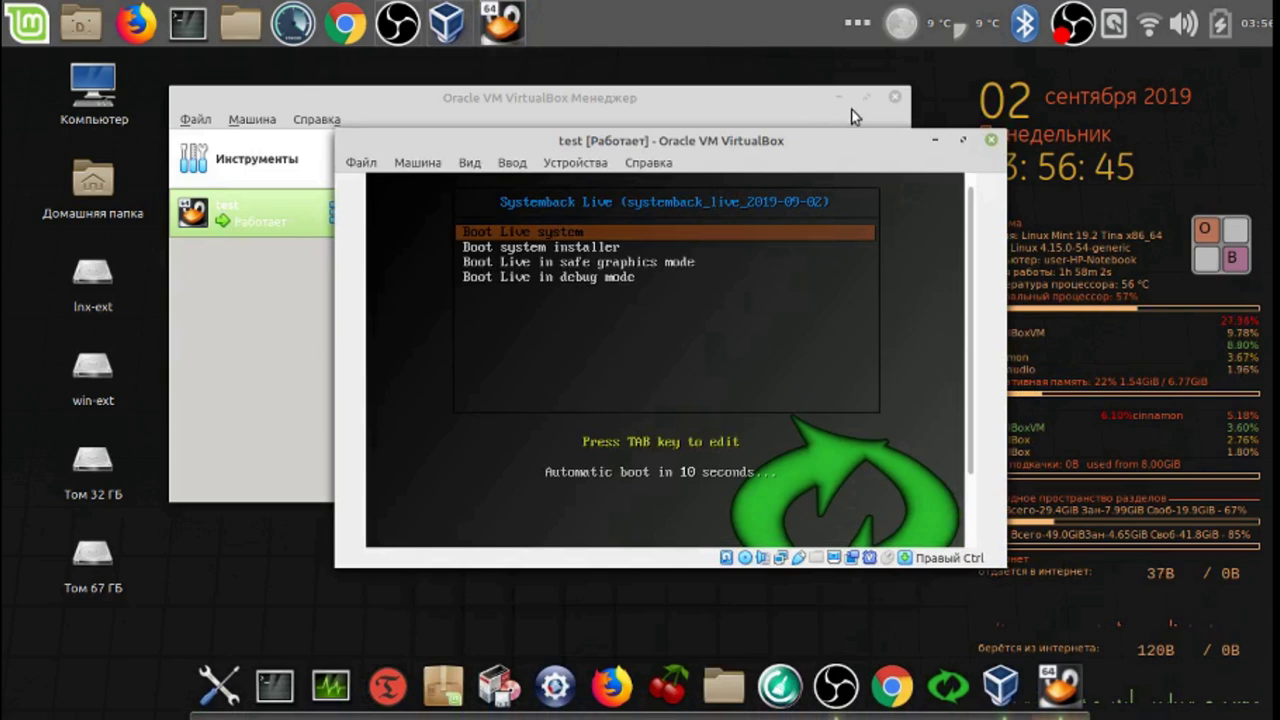
{"action": "left_click", "coordinate": [842, 98]}
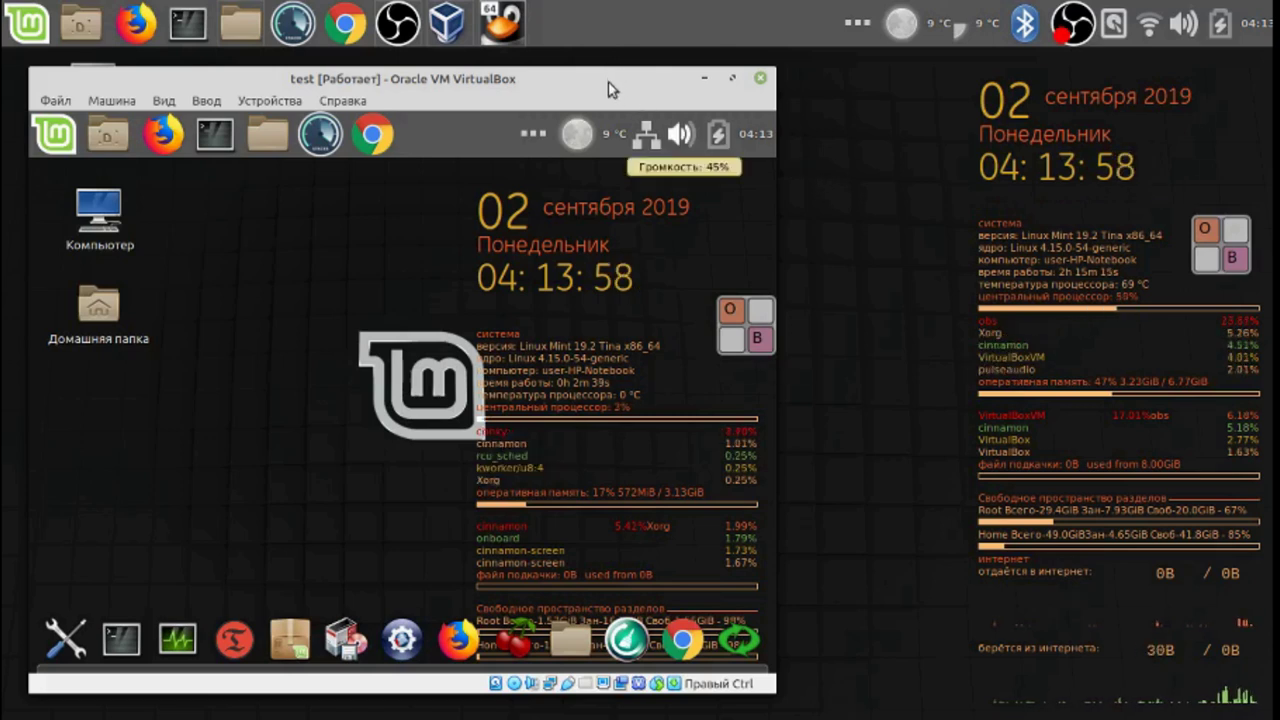
{"action": "left_click_drag", "start_coordinate": [608, 82], "coordinate": [597, 80]}
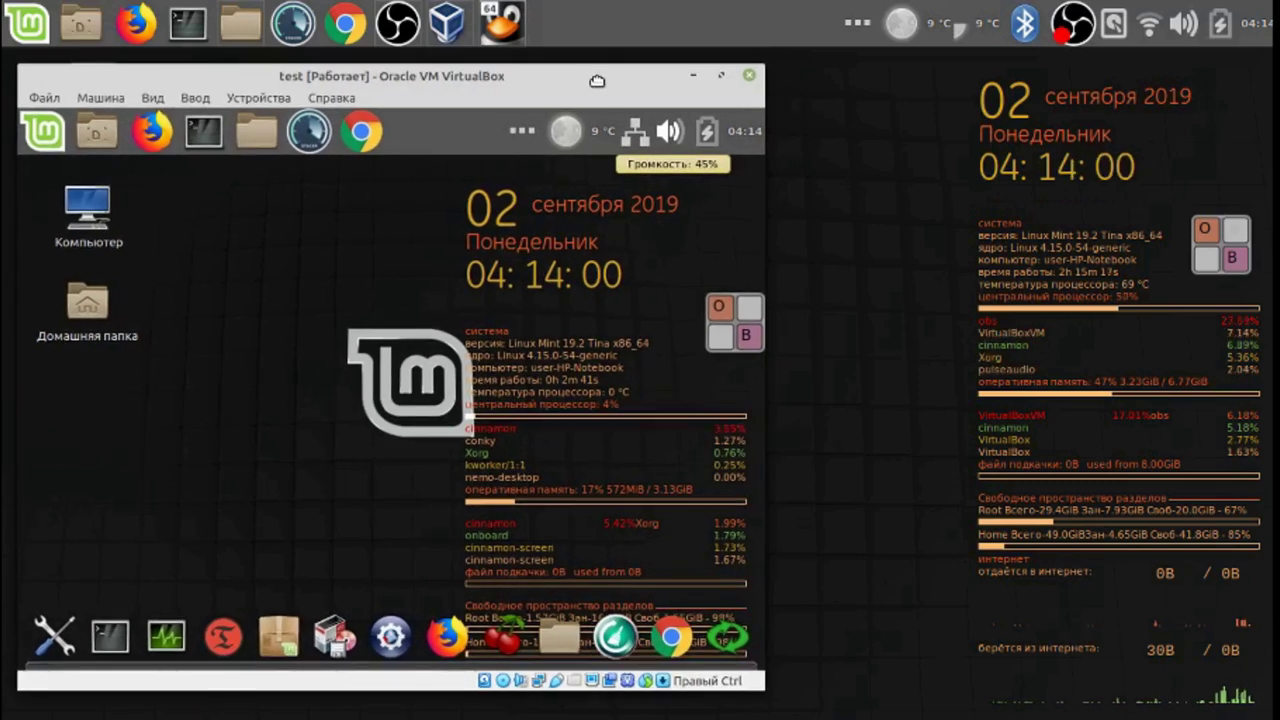